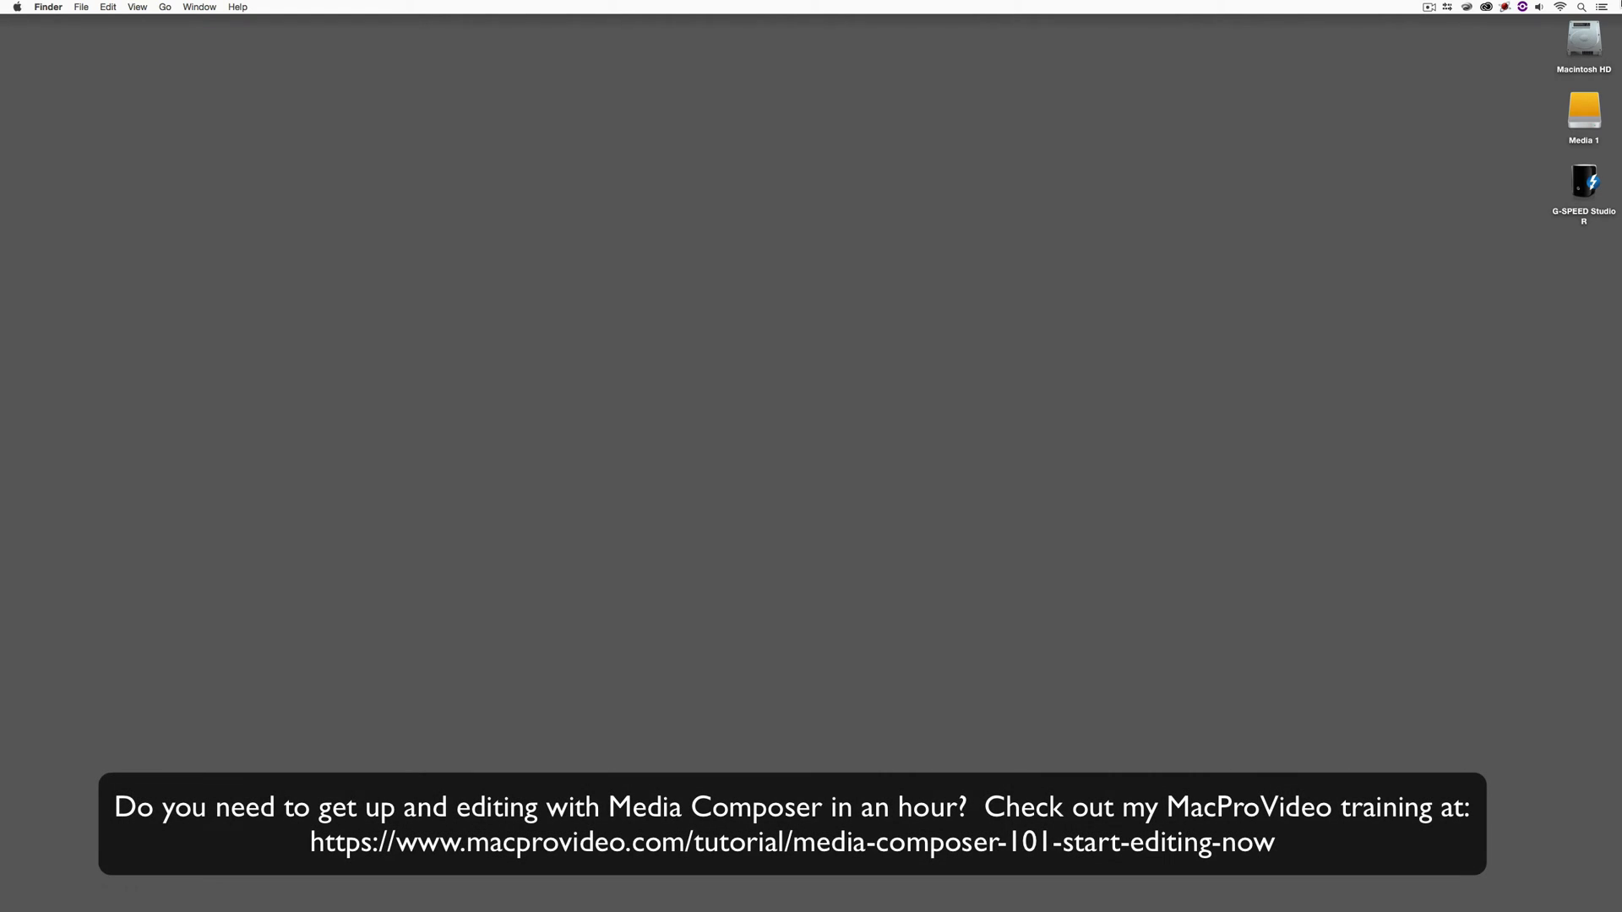
Rename the empty bin Bin1 to 'Source Browser' in the Project window.
key("super+Tab")
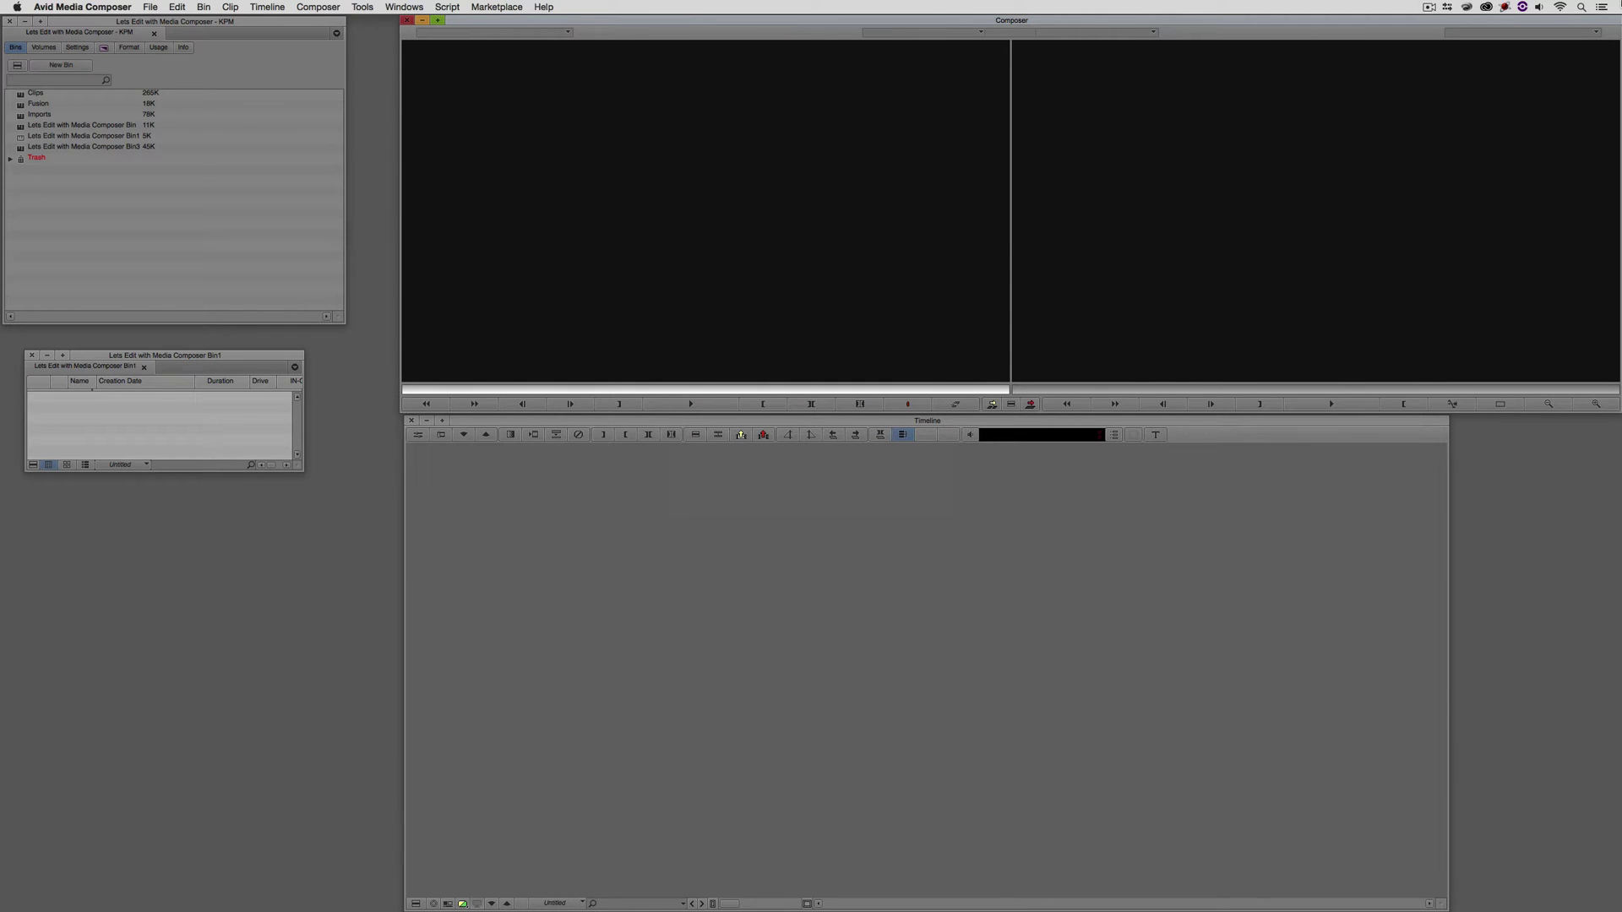
left_click(69, 138)
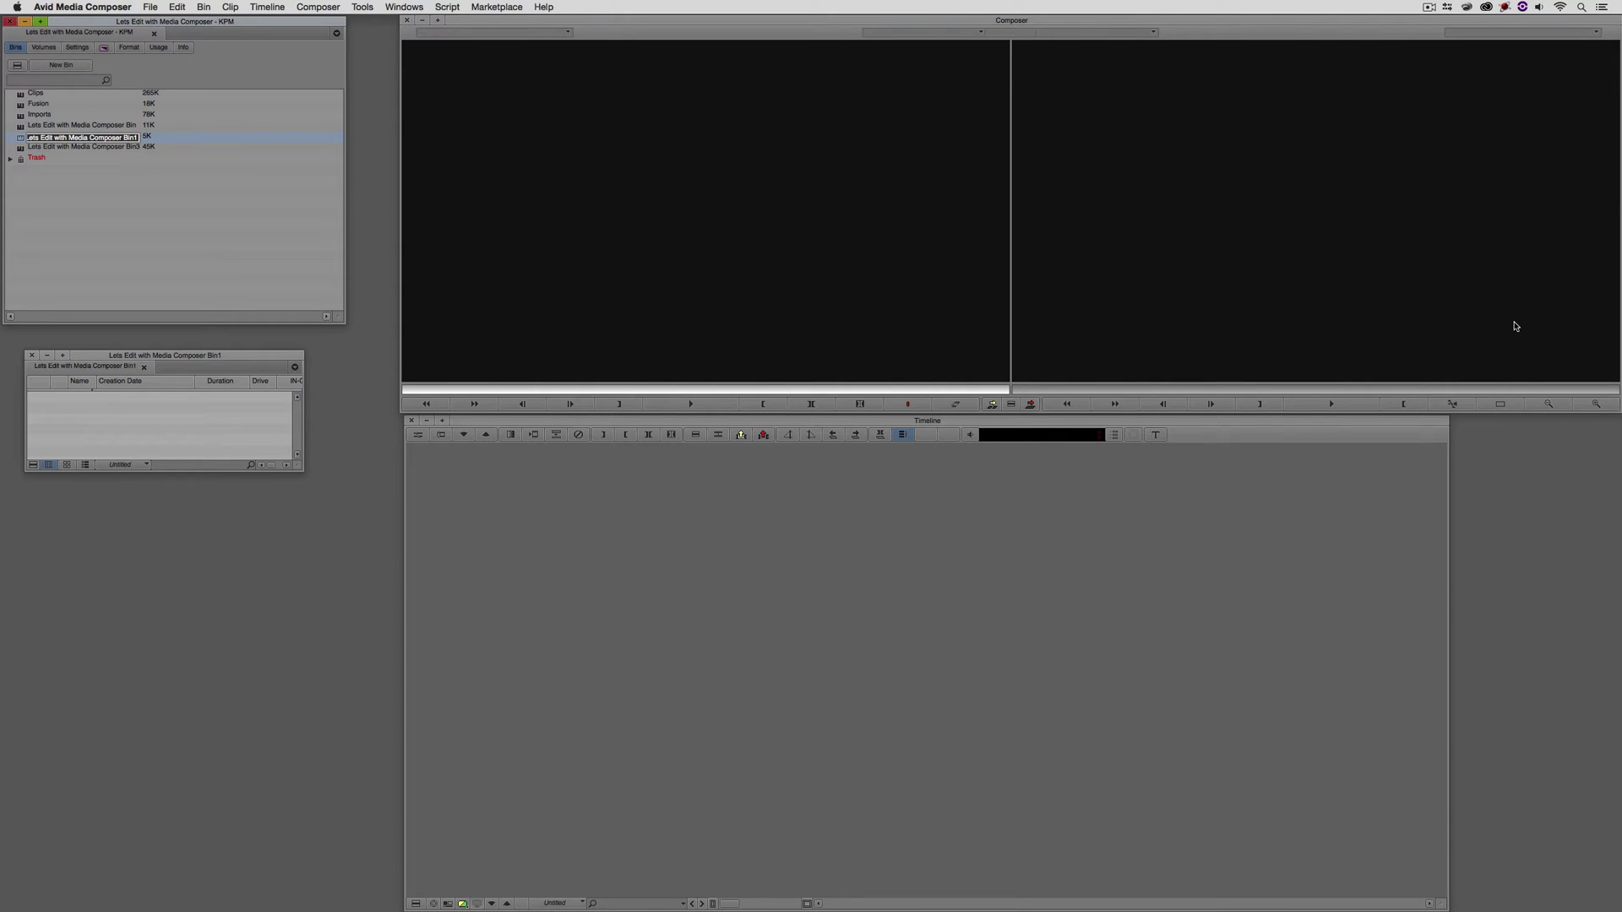
type("Source Browser")
left_click(102, 239)
Open the Clips bin beside it and make the Source Browser bin active.
double_click(33, 94)
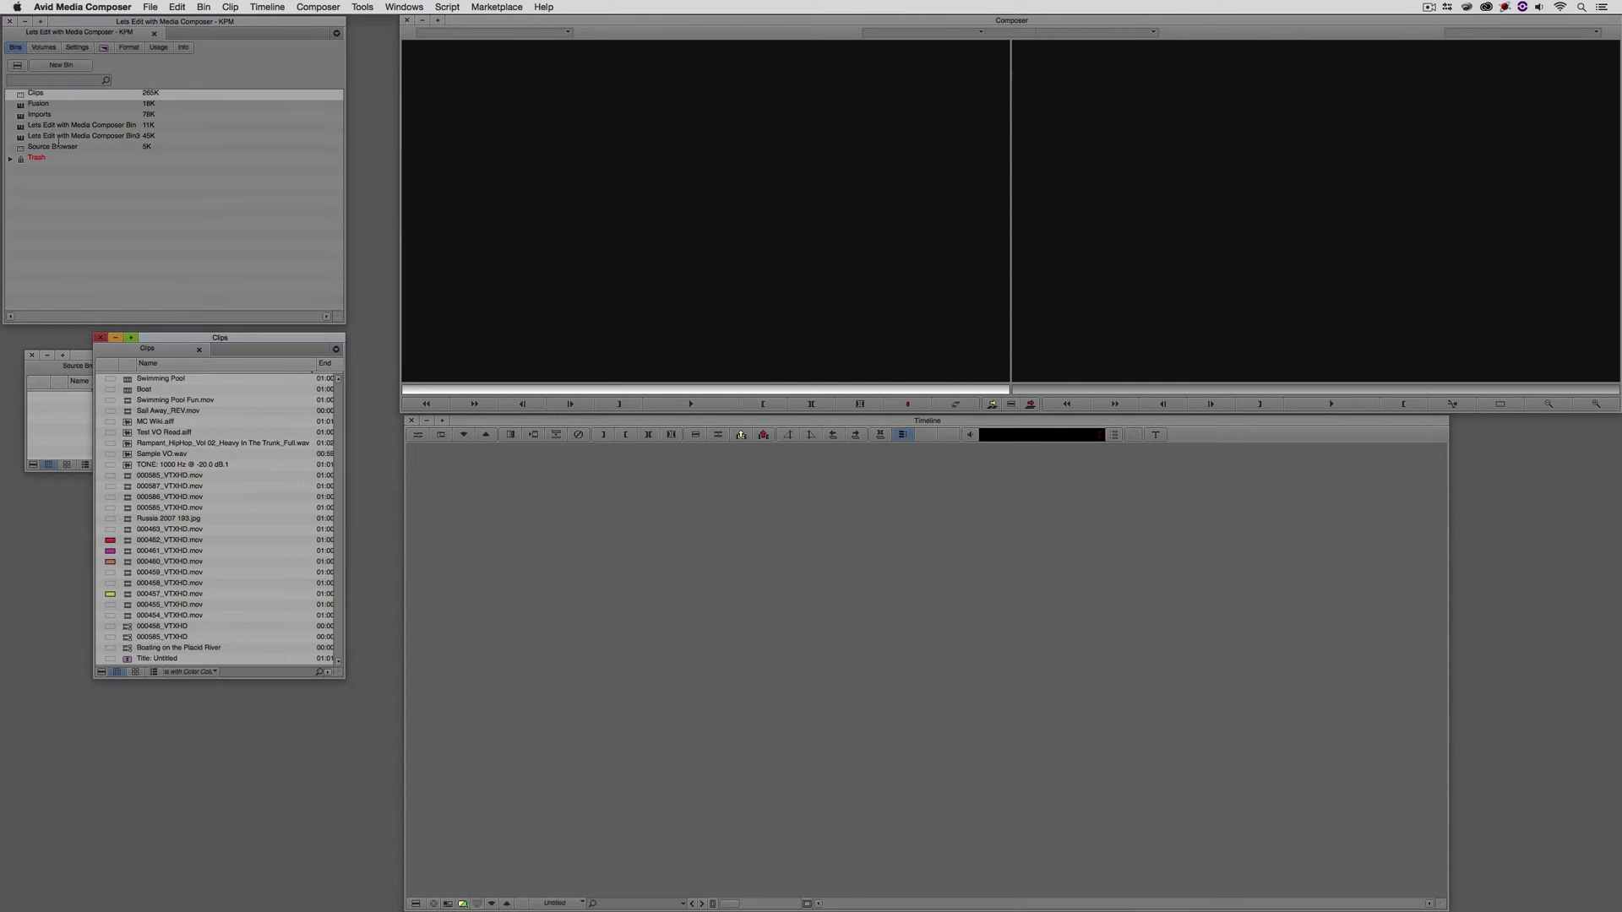
left_click_drag(163, 336, 87, 532)
left_click(150, 356)
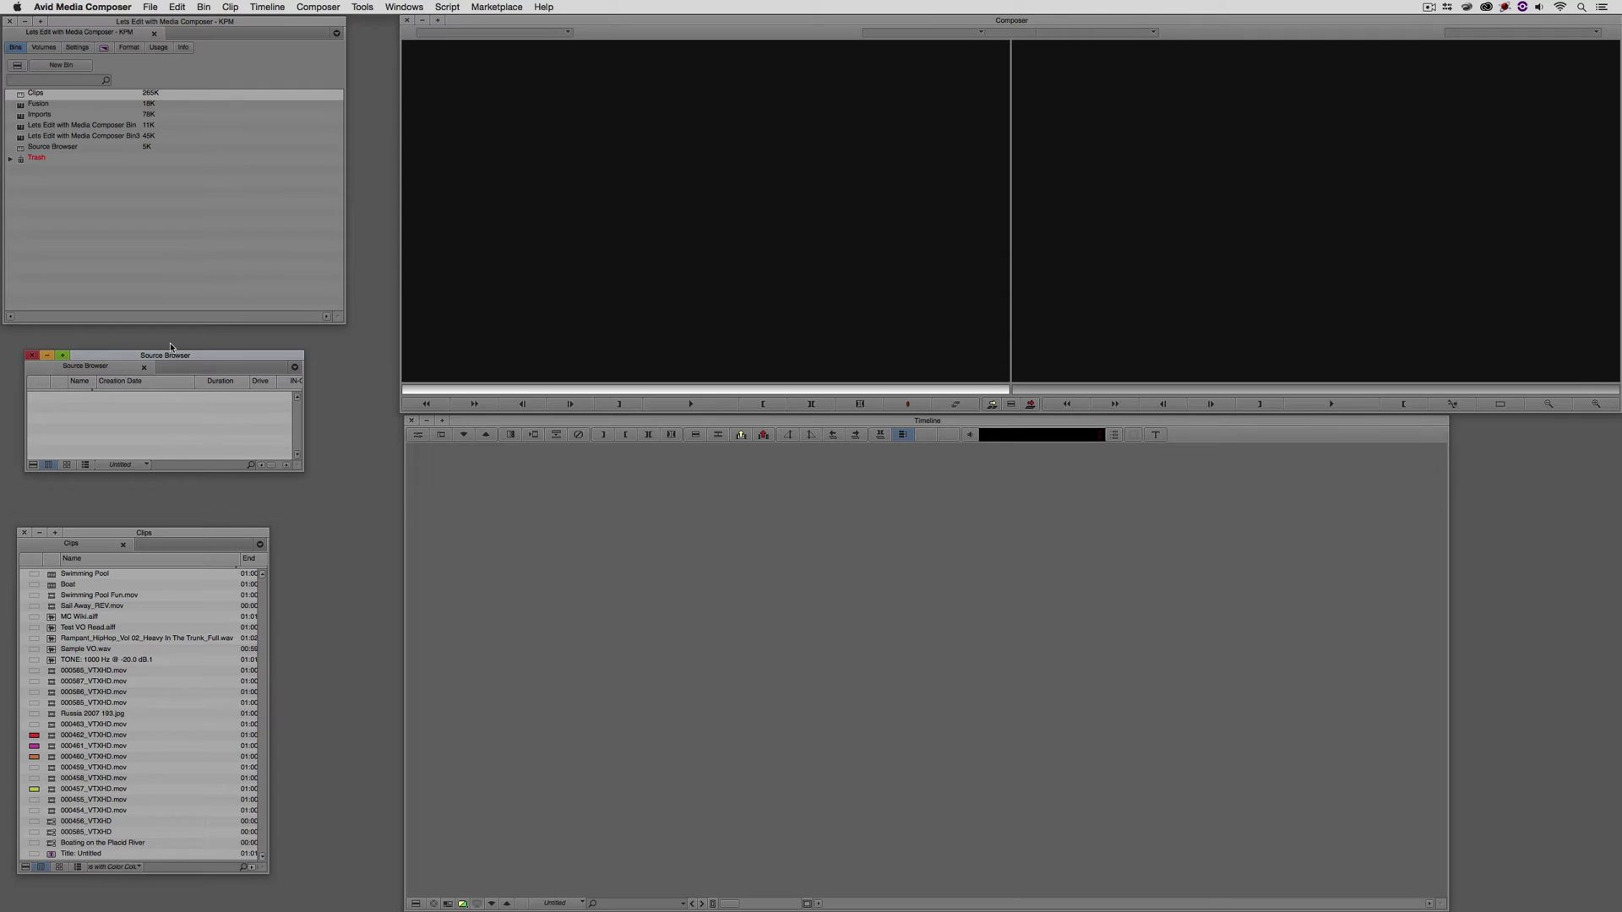
Reach Input > Source Browser from the empty Source Browser bin's context menu.
right_click(135, 402)
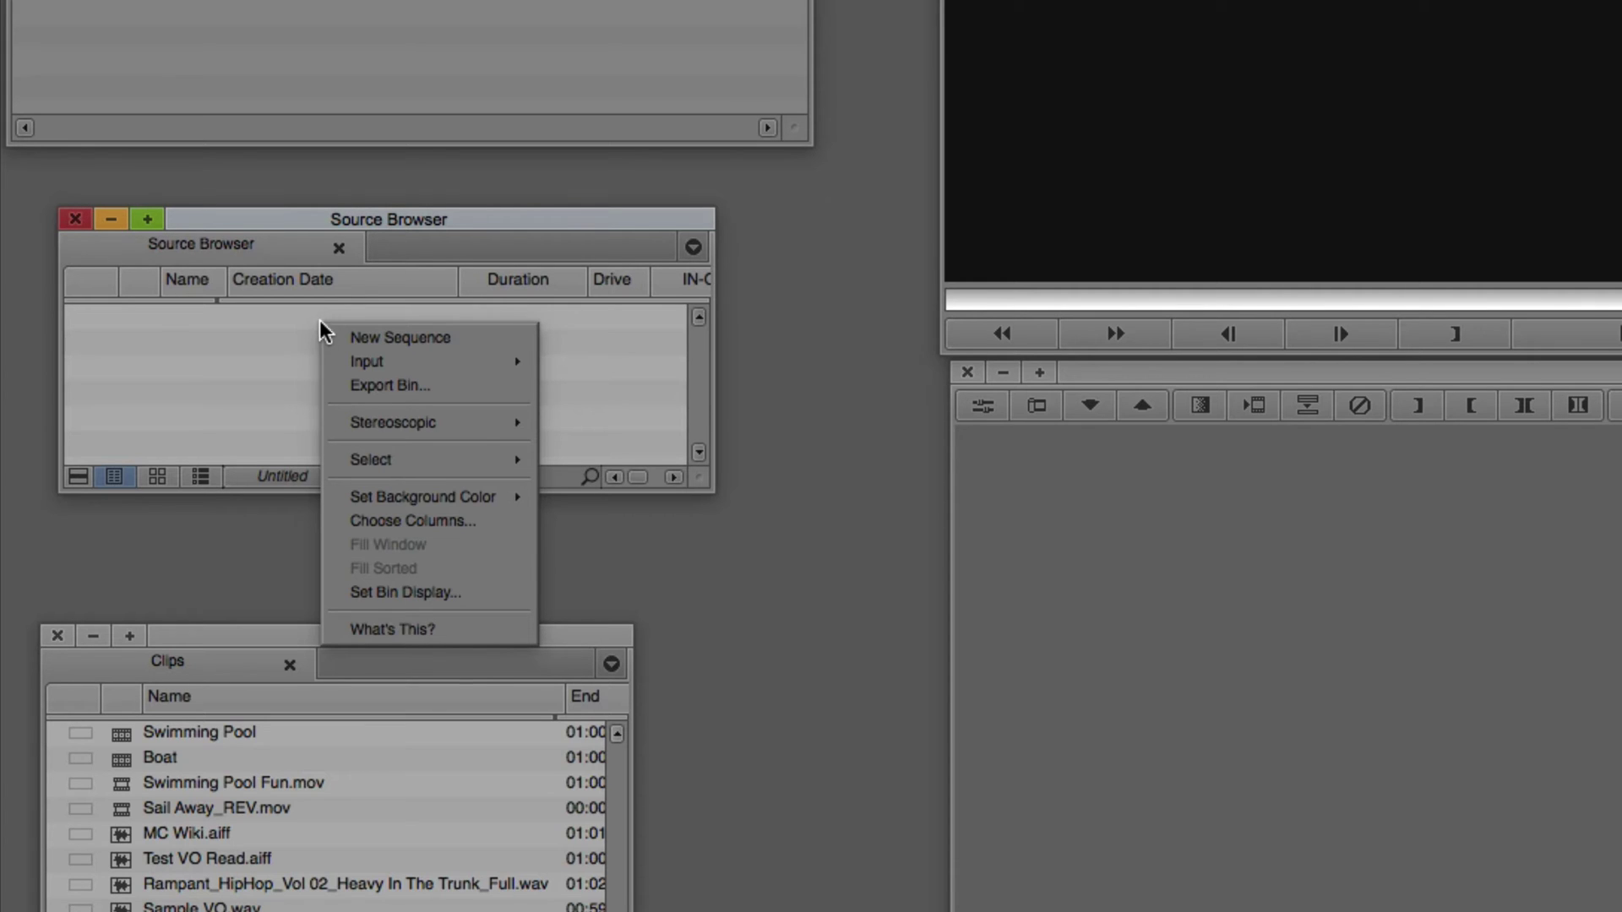
mouse_move(331, 363)
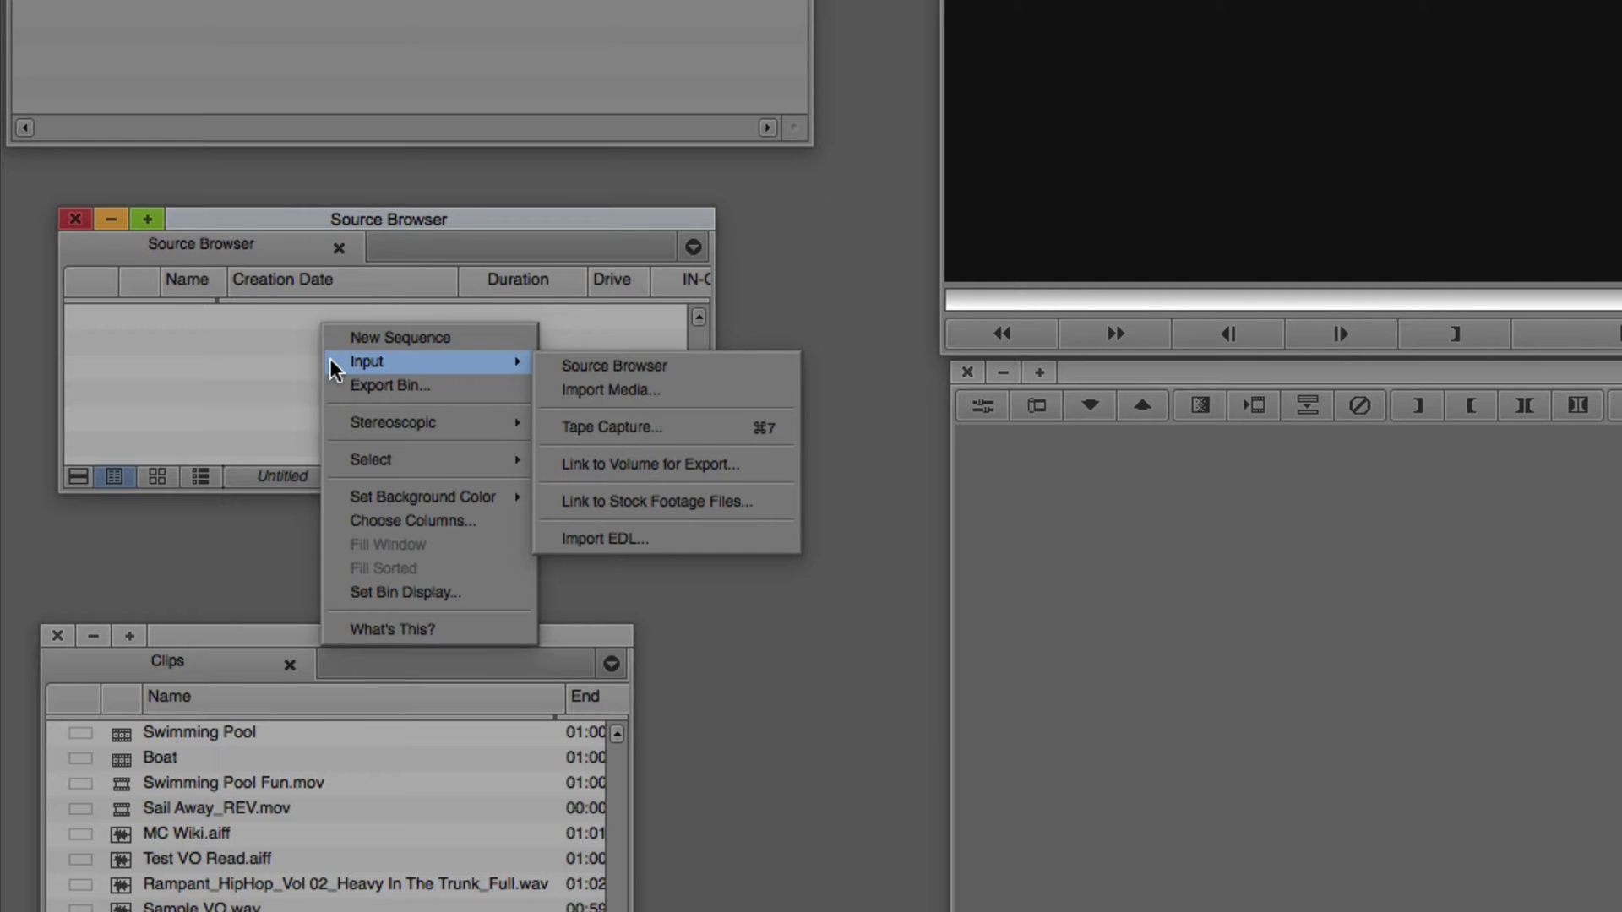
Open the Source Browser panel and move it down to uncover the monitors.
left_click(695, 362)
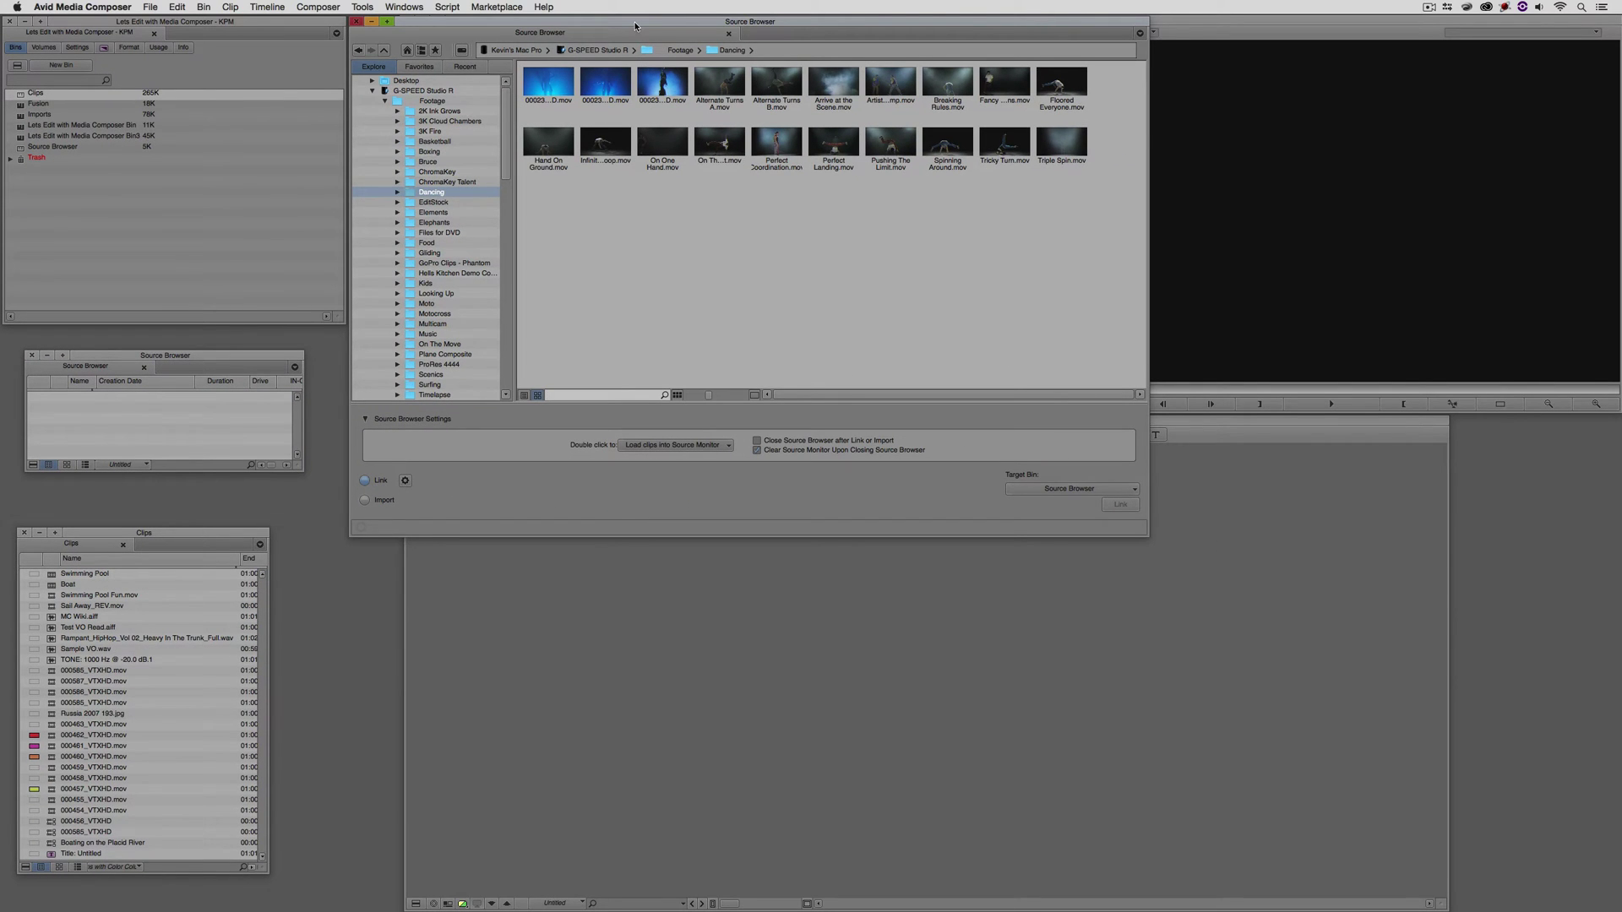
left_click_drag(635, 25, 629, 113)
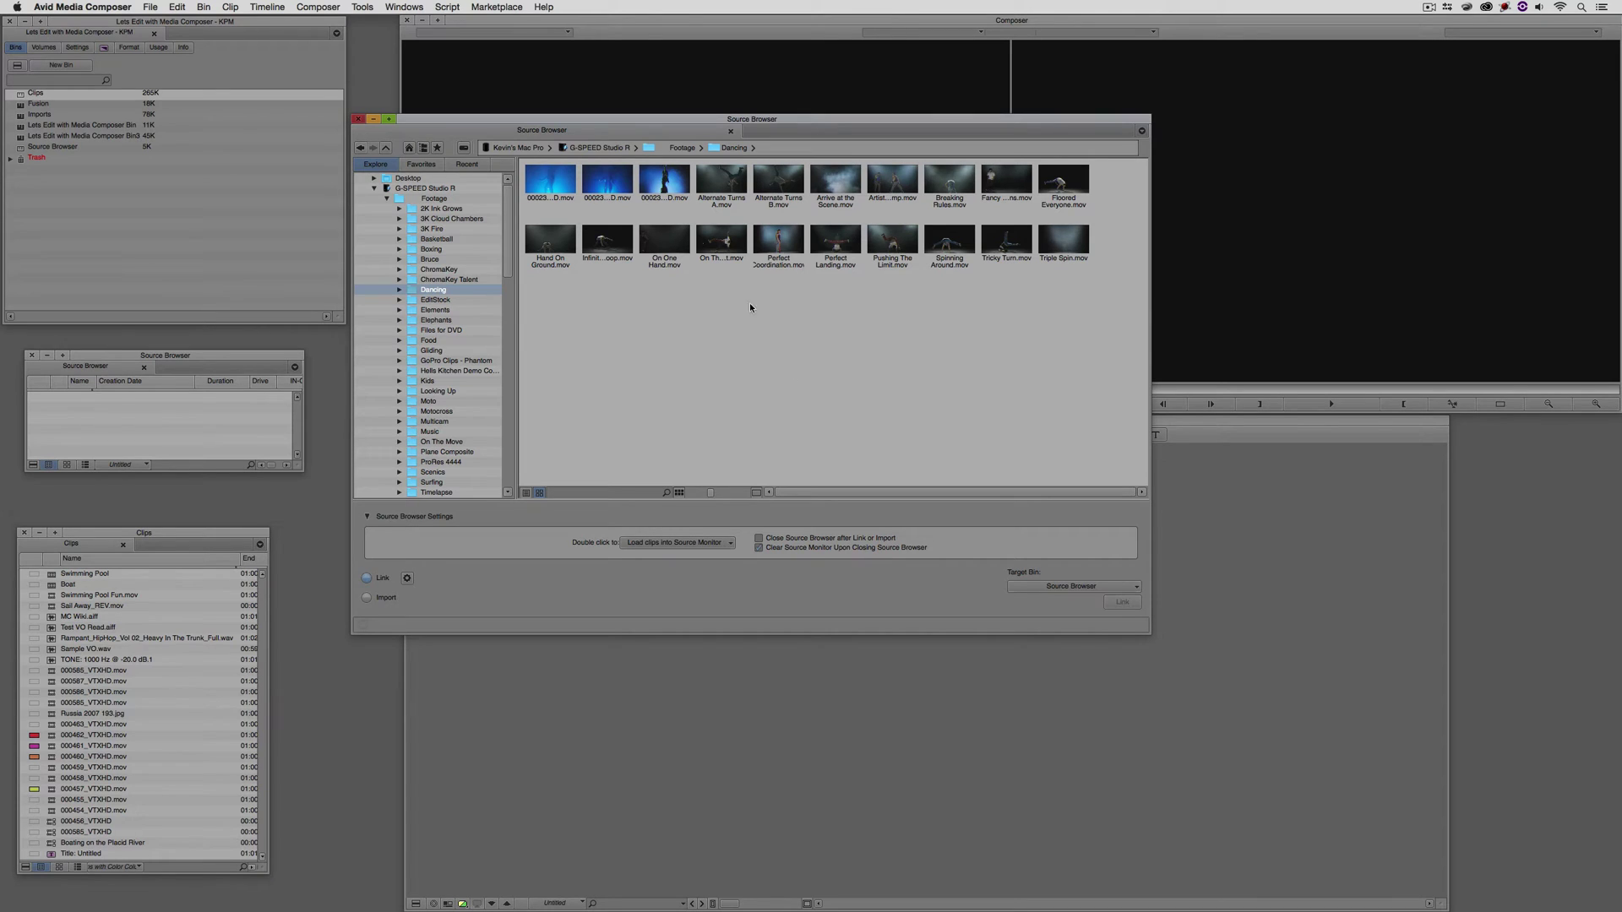
left_click_drag(626, 124, 581, 366)
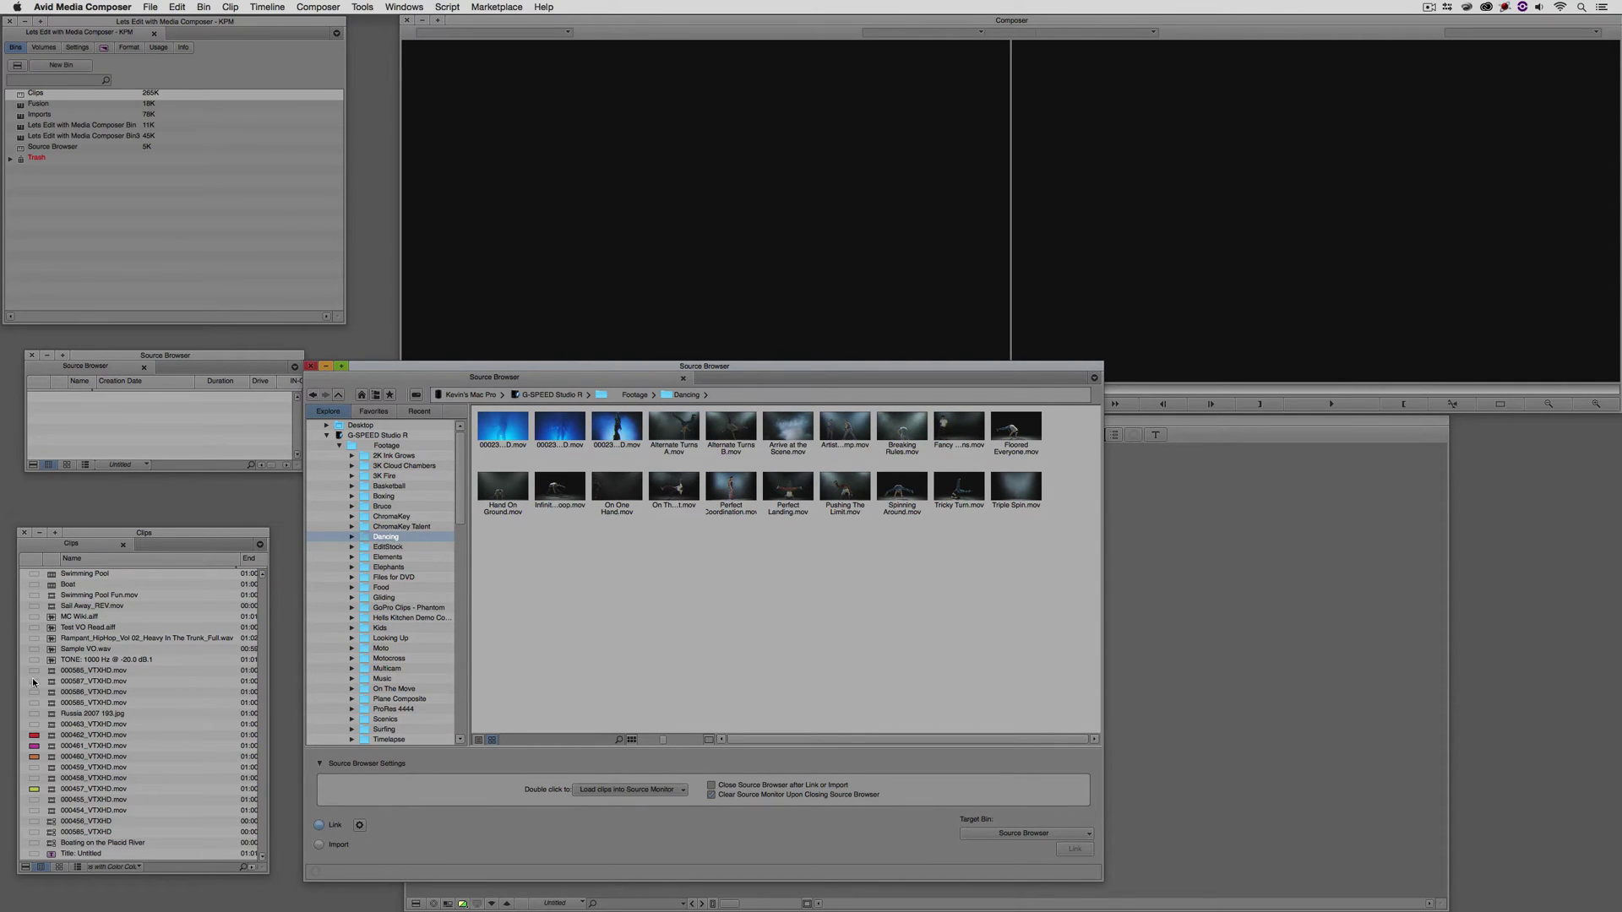
Load 000587_VTXHD.mov into the source monitor, scrub it, and return to its first frame.
double_click(55, 682)
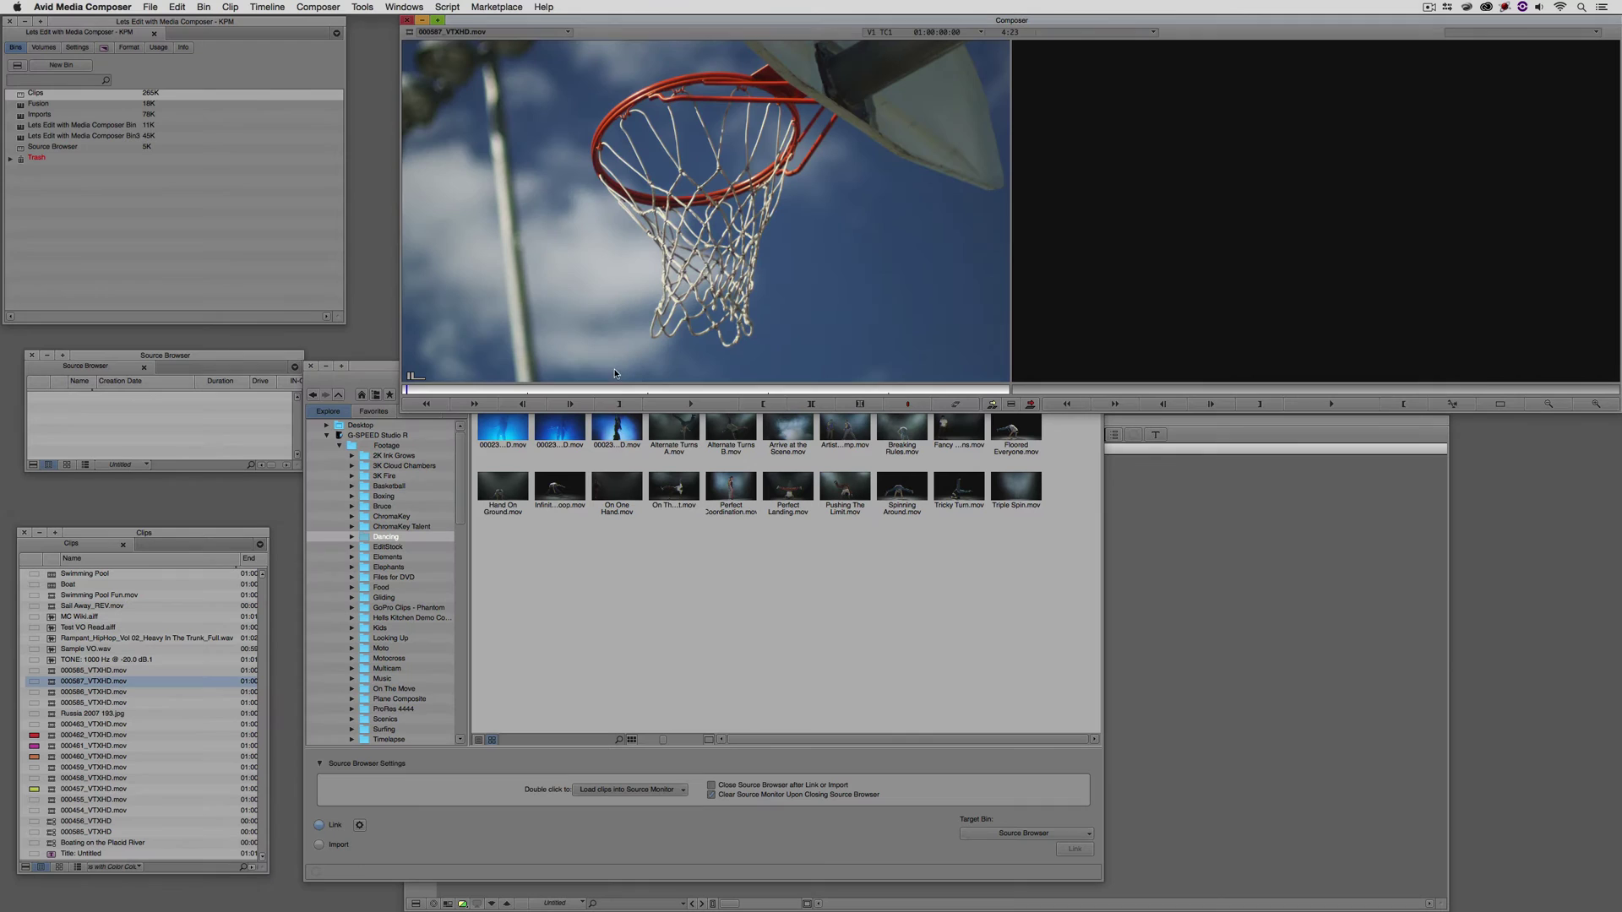
left_click_drag(614, 390, 408, 217)
left_click(393, 366)
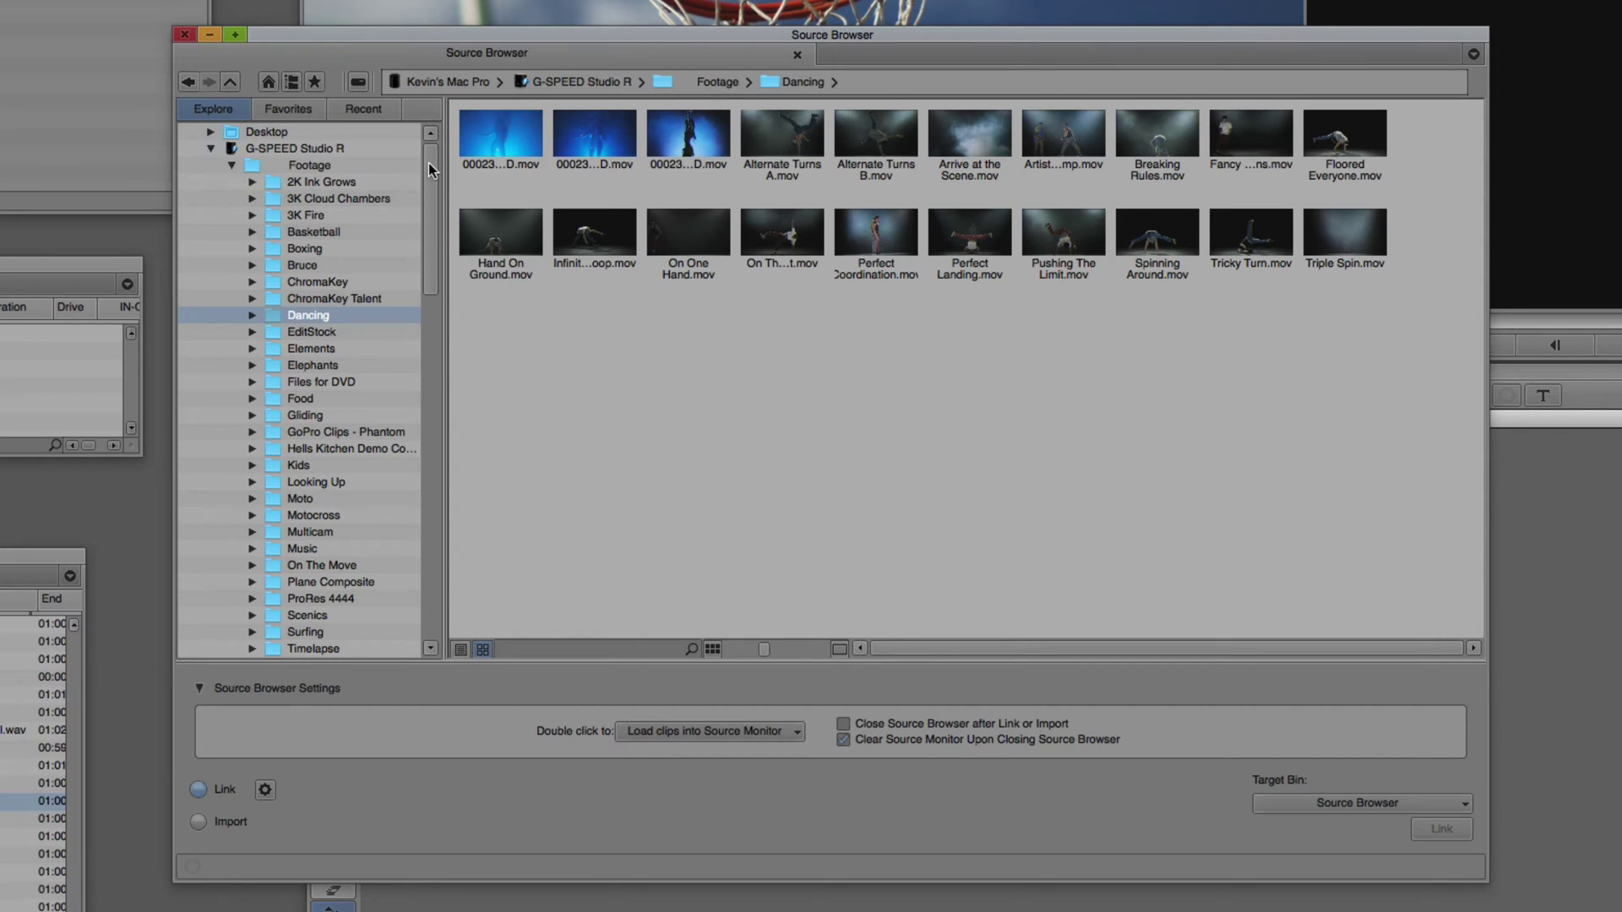
left_click(253, 318)
left_click(292, 82)
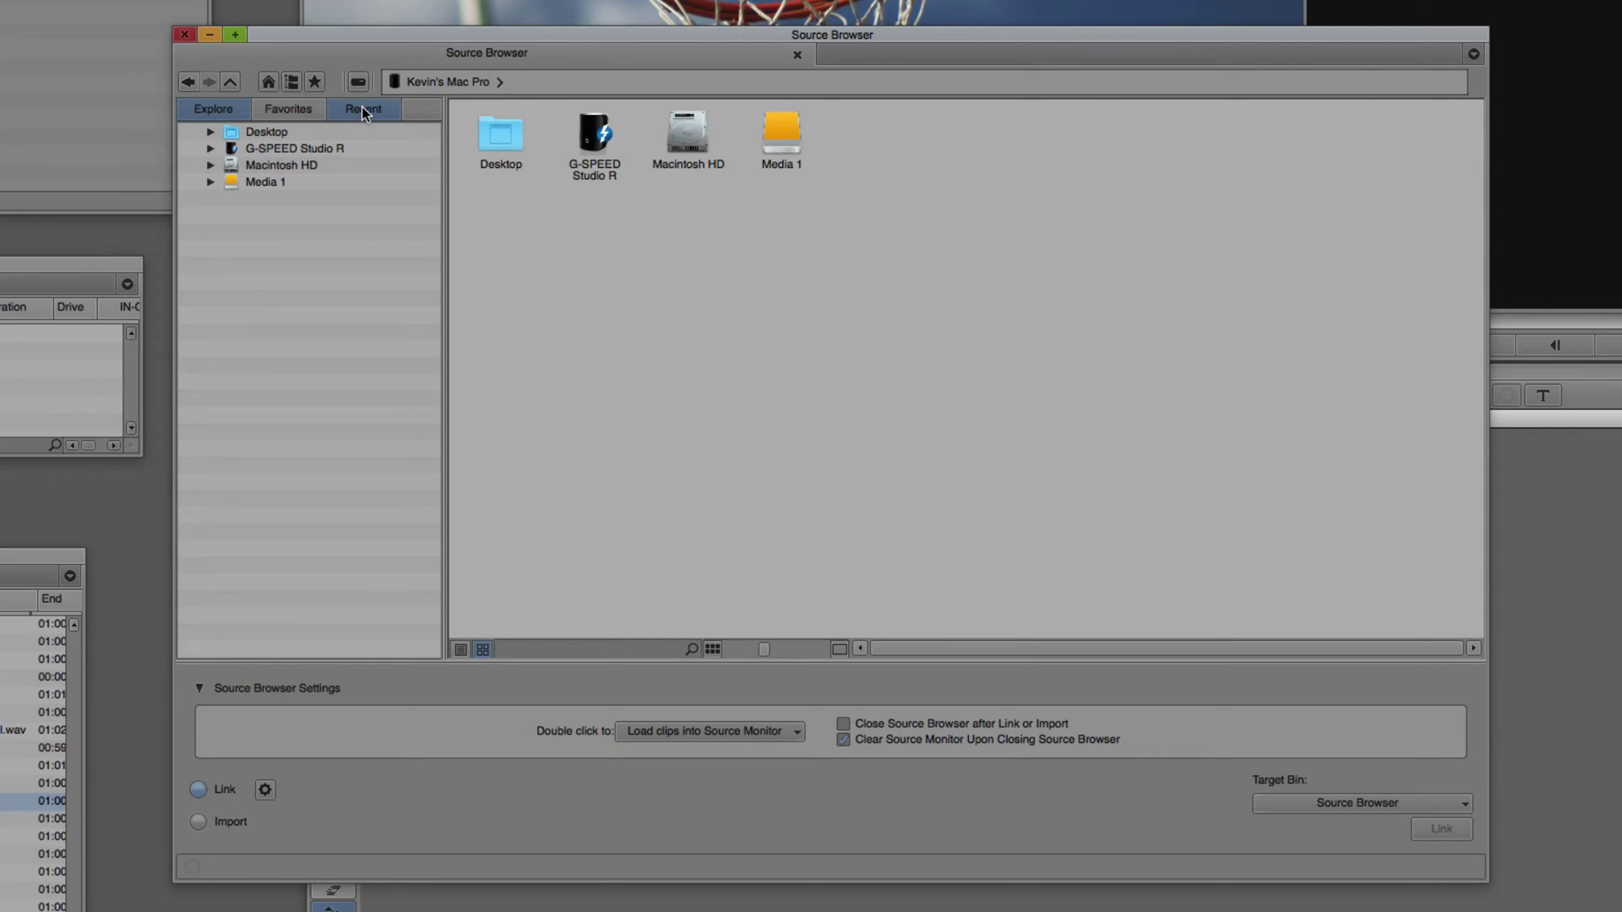
left_click(210, 149)
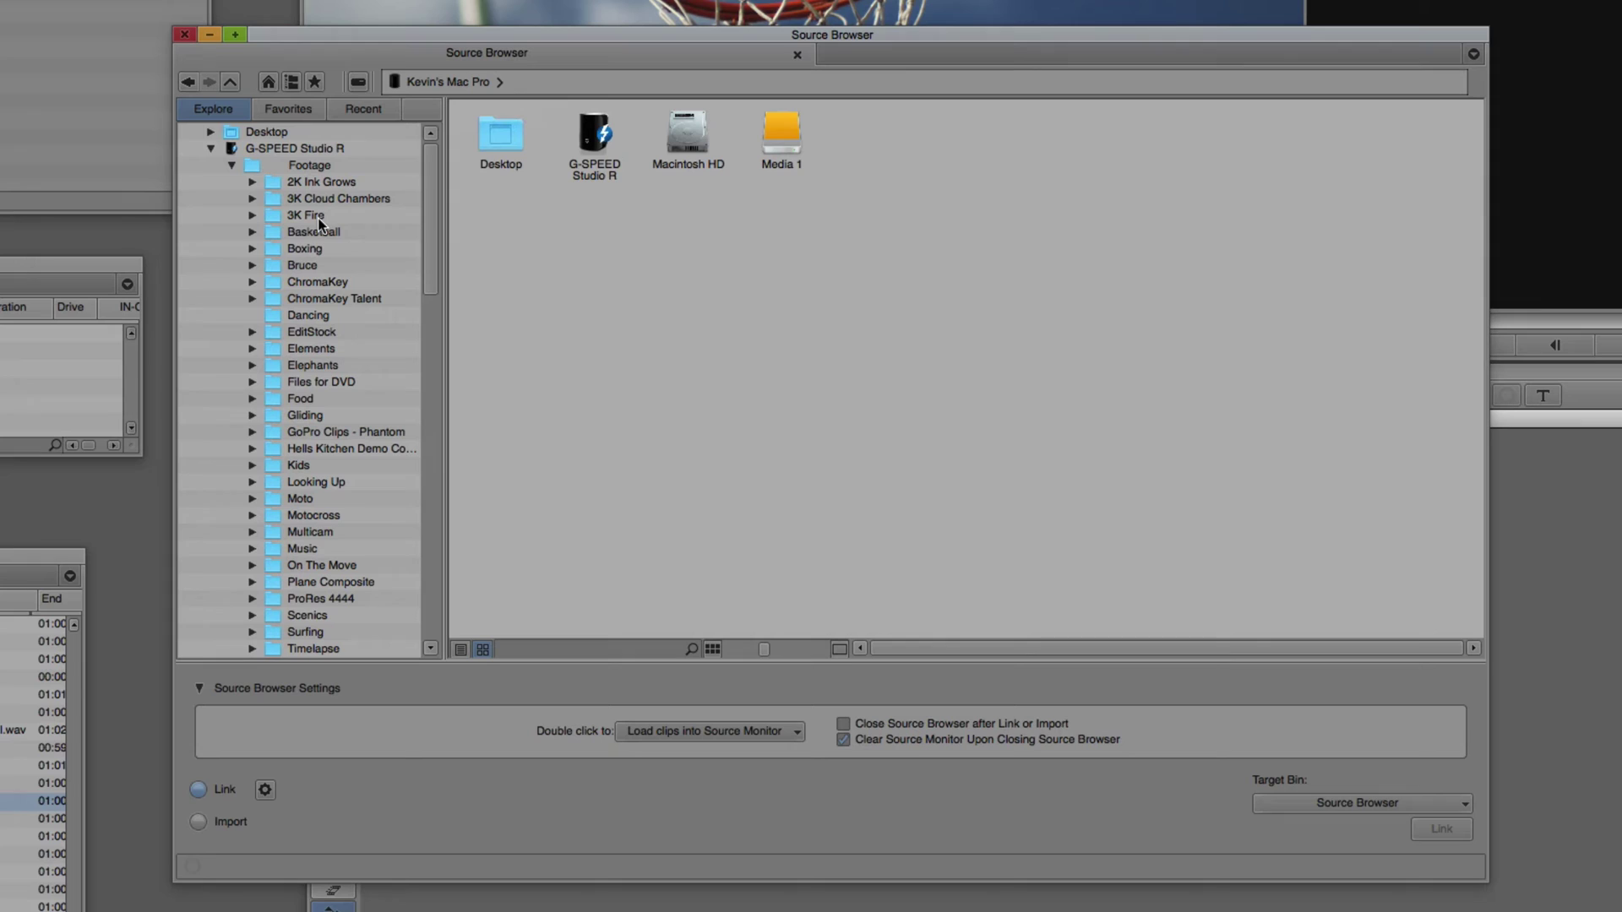
left_click(283, 314)
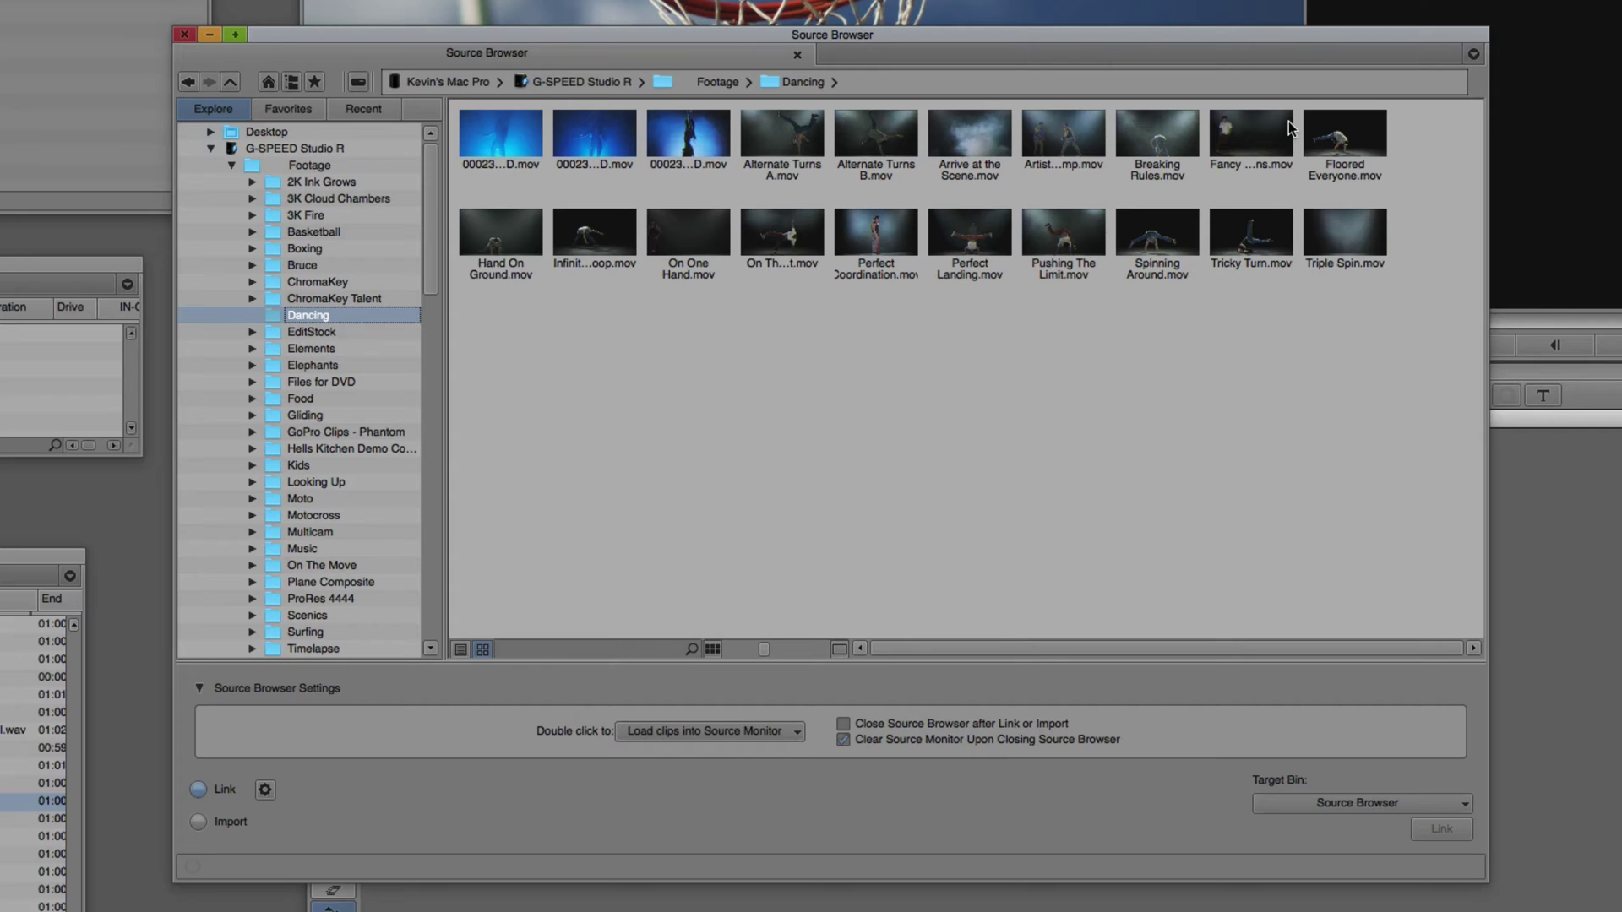
left_click(460, 647)
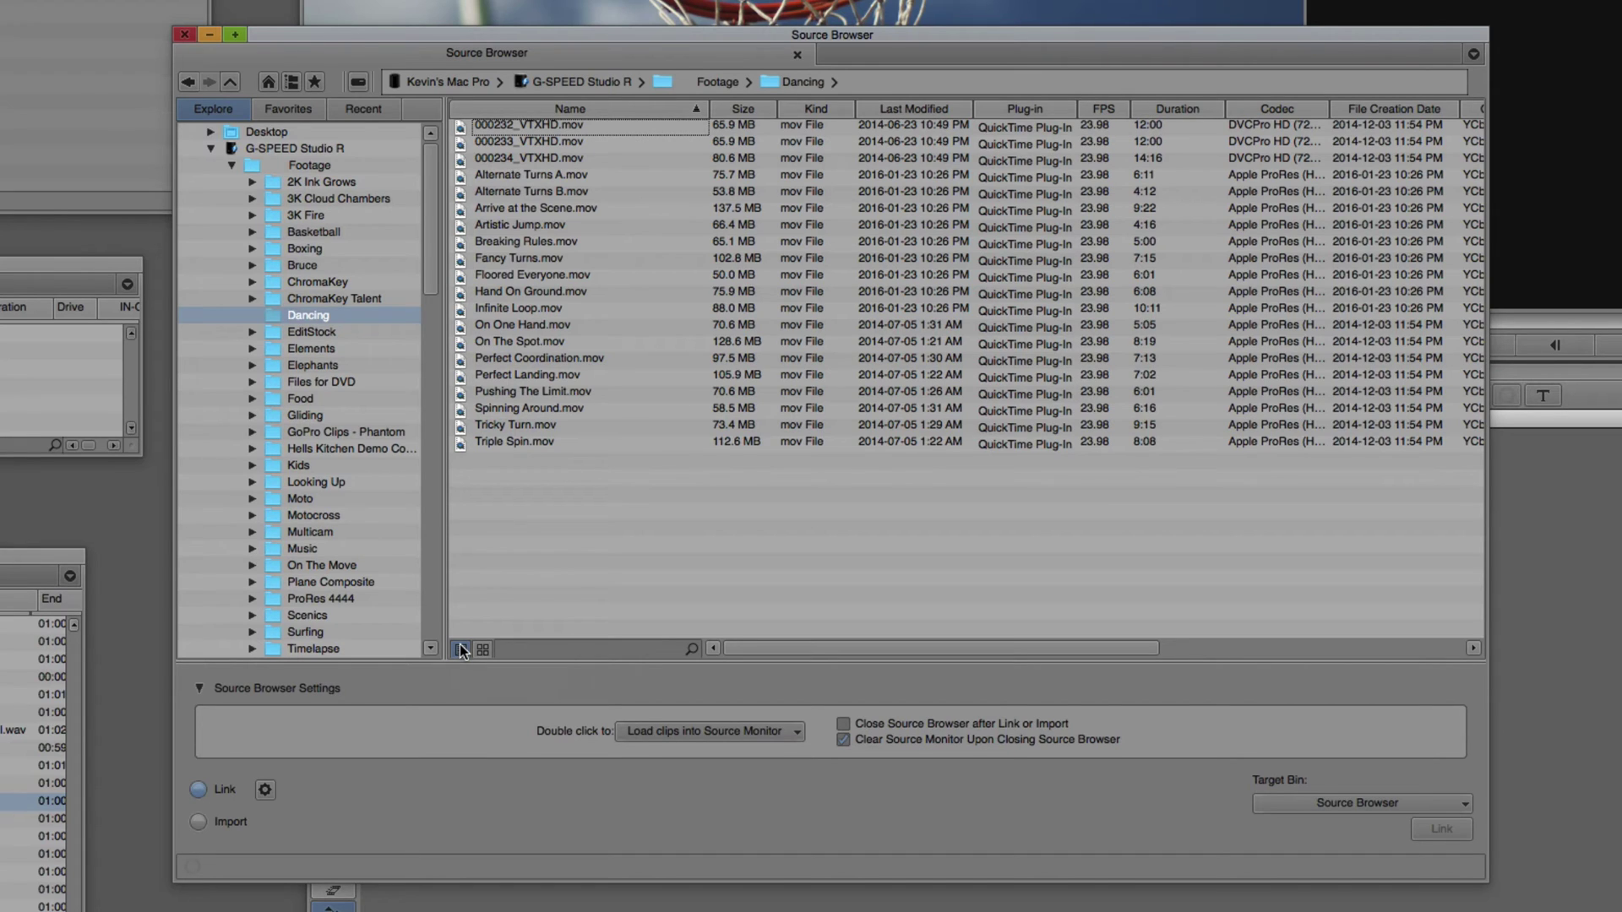
left_click(569, 108)
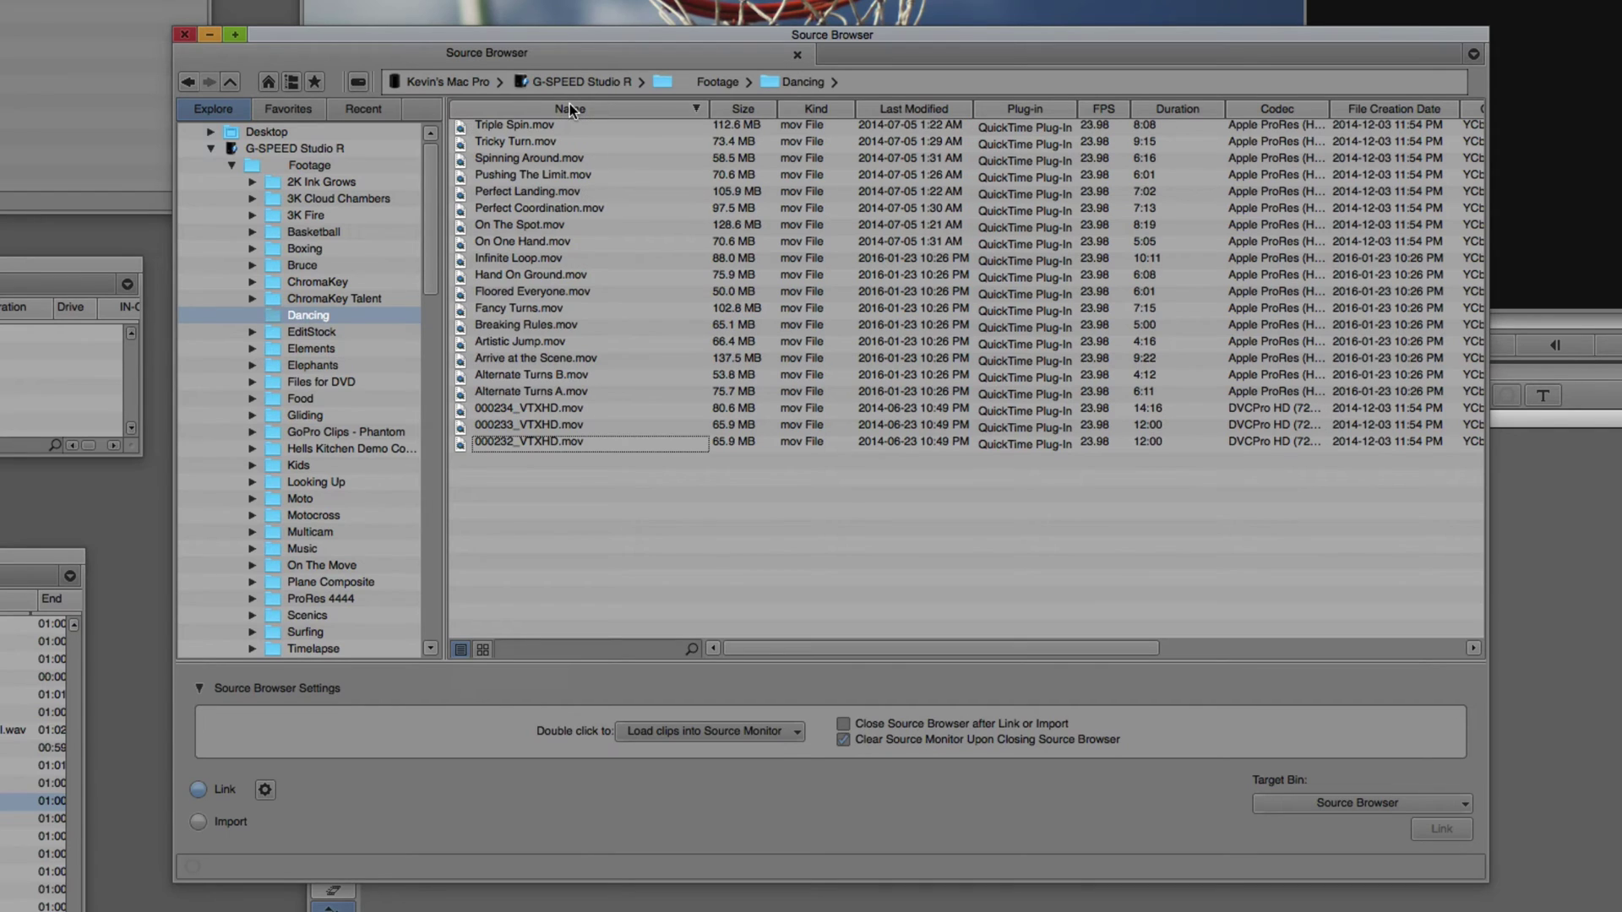
left_click(699, 109)
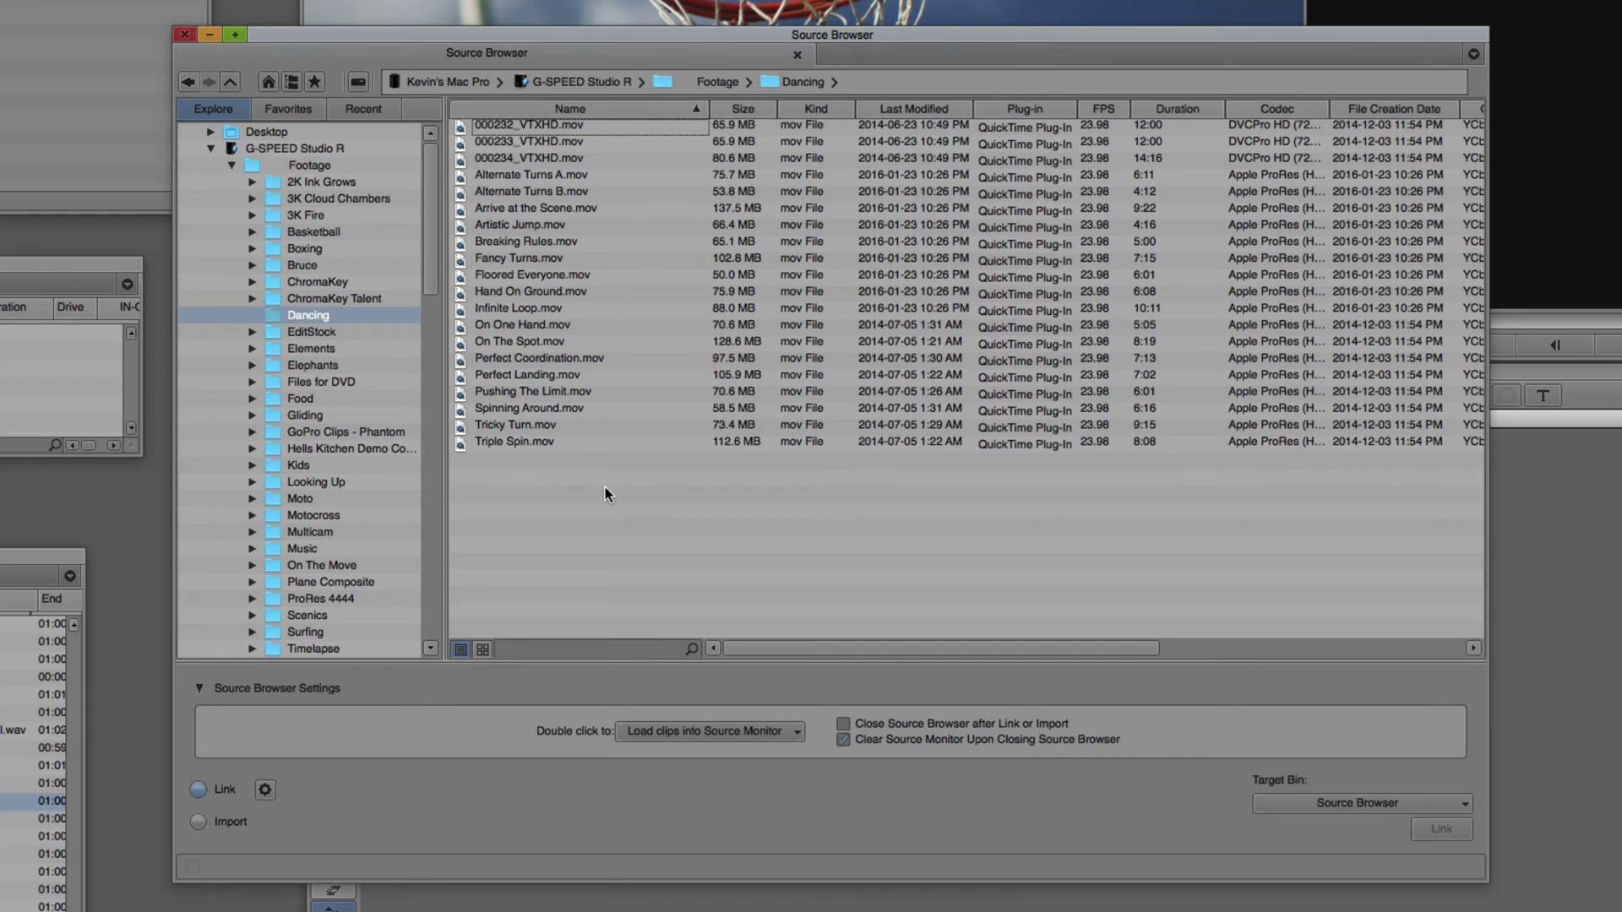
left_click(483, 650)
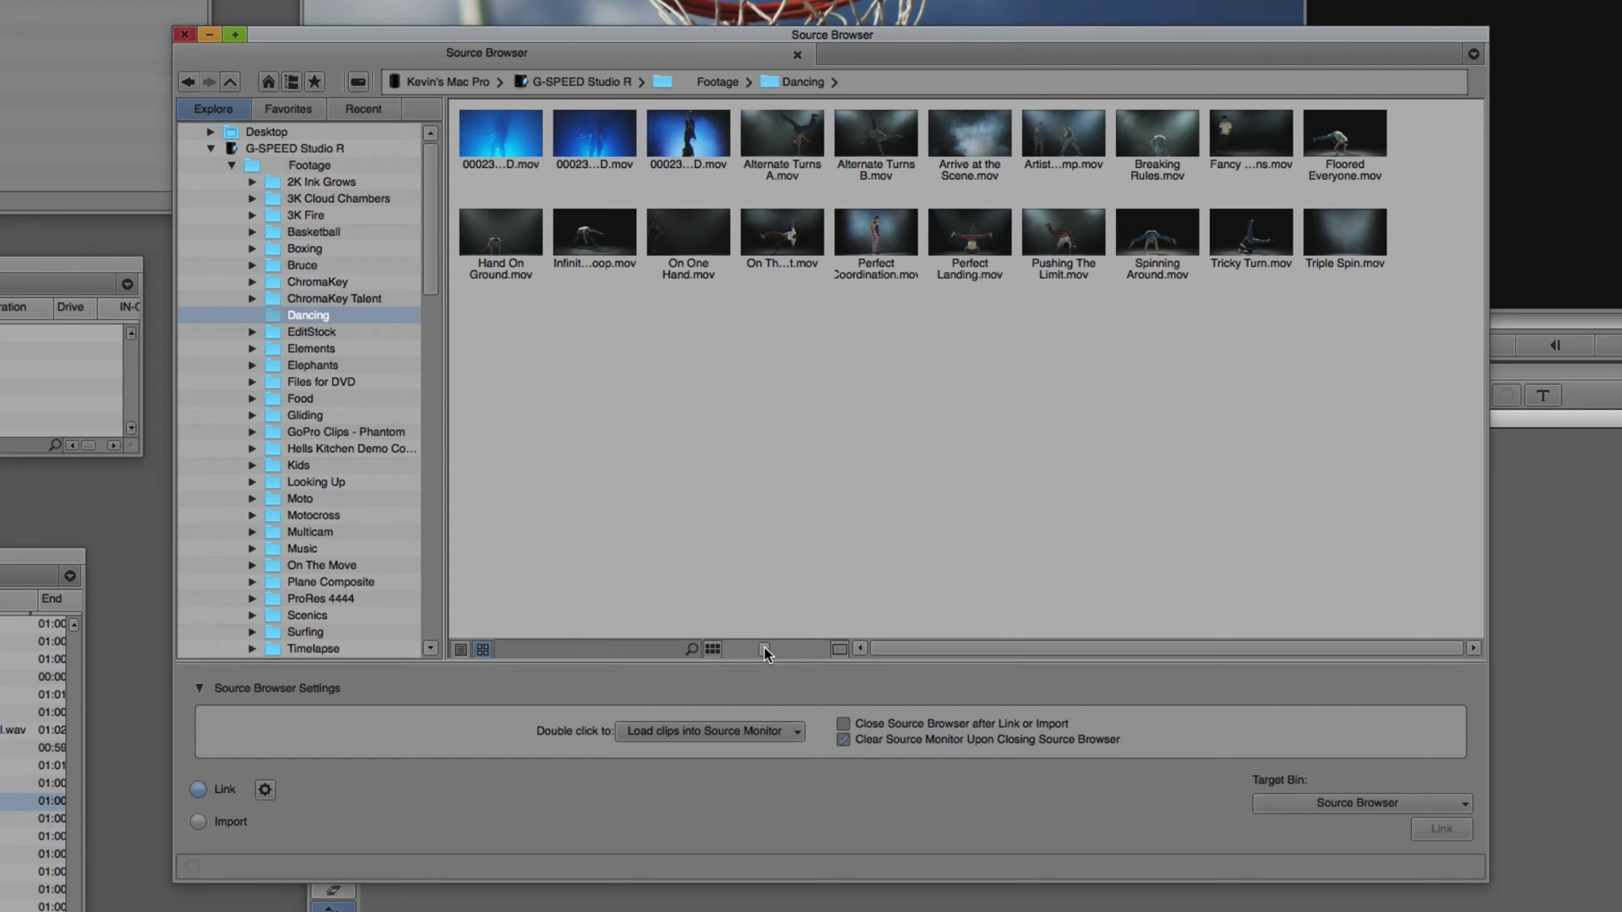
Resize the Dancing clip thumbnails, trying five to sixteen per row.
left_click_drag(767, 647, 823, 647)
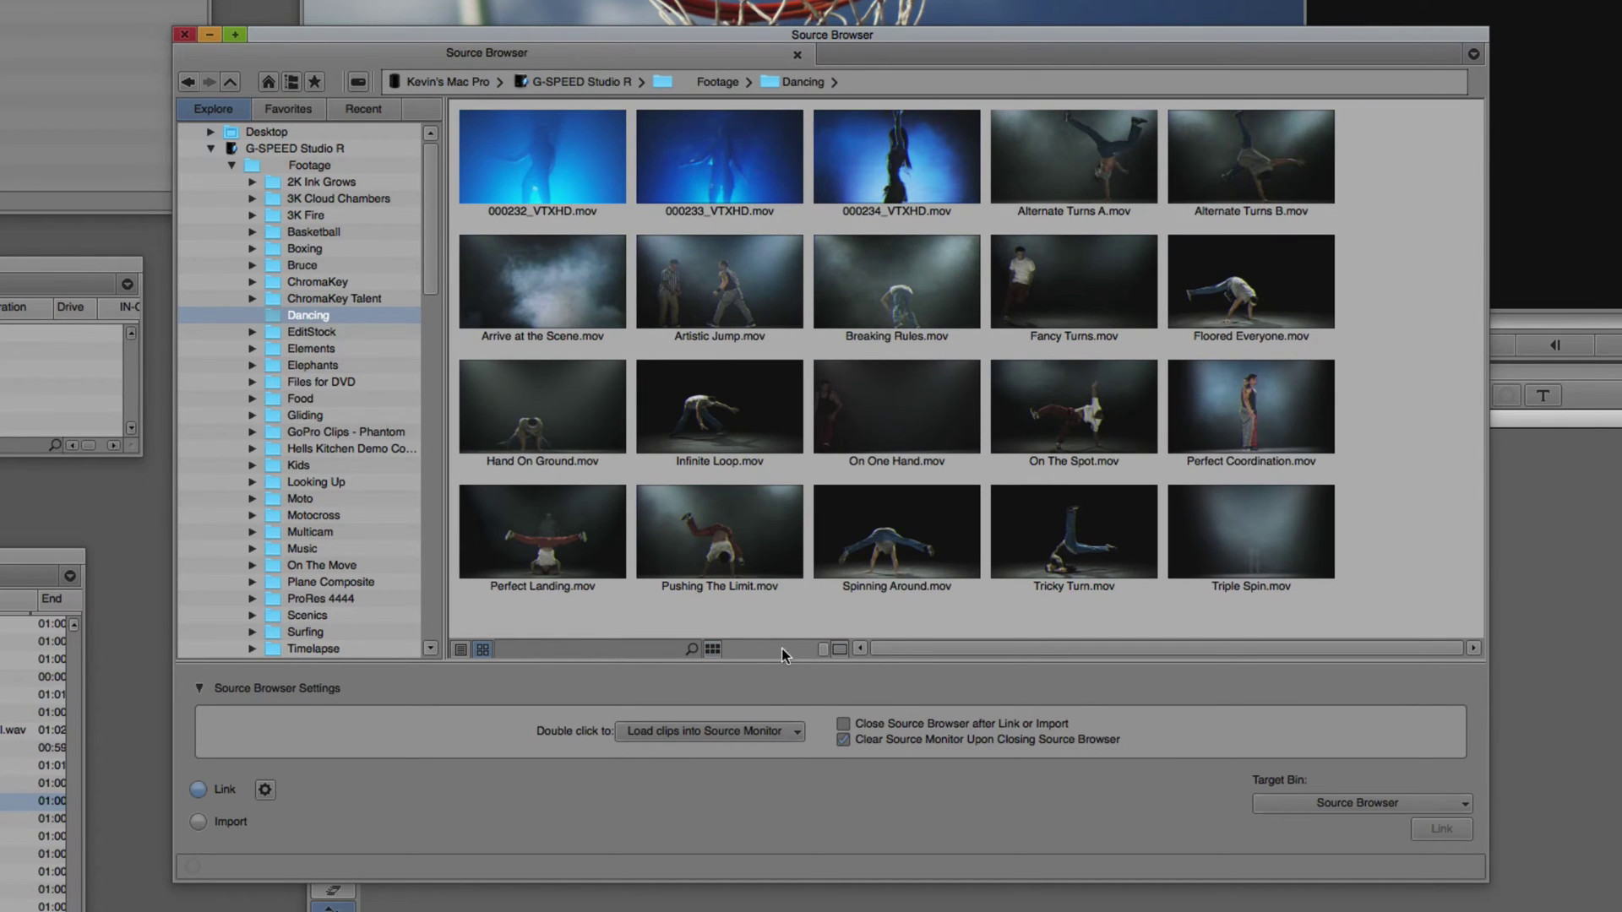
left_click_drag(818, 651, 767, 651)
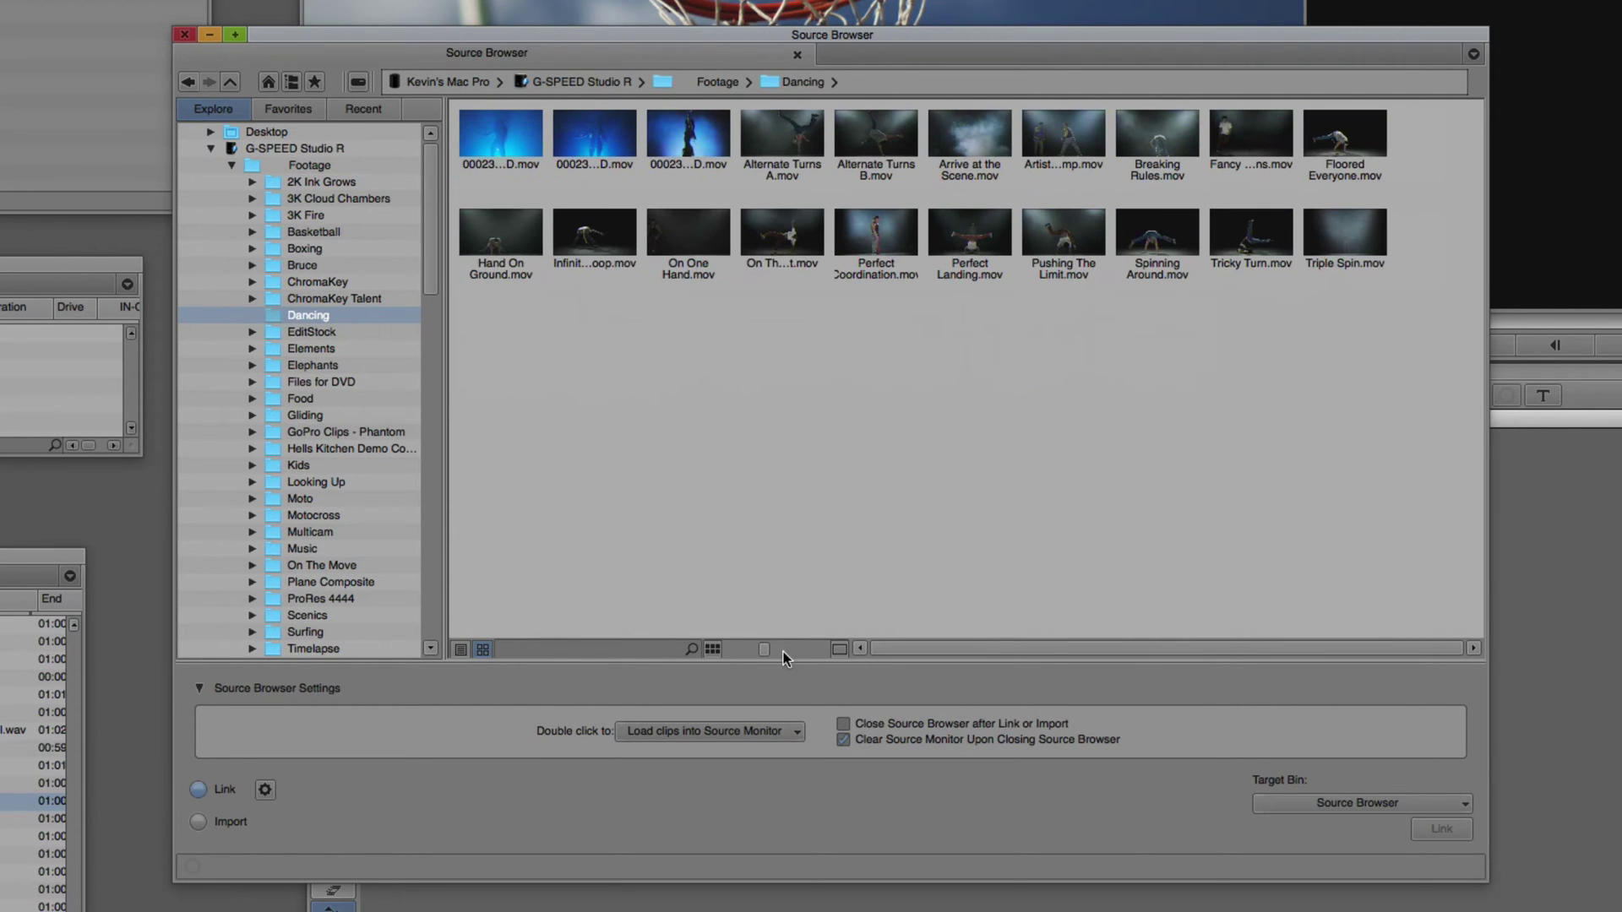
left_click(840, 650)
left_click(840, 650)
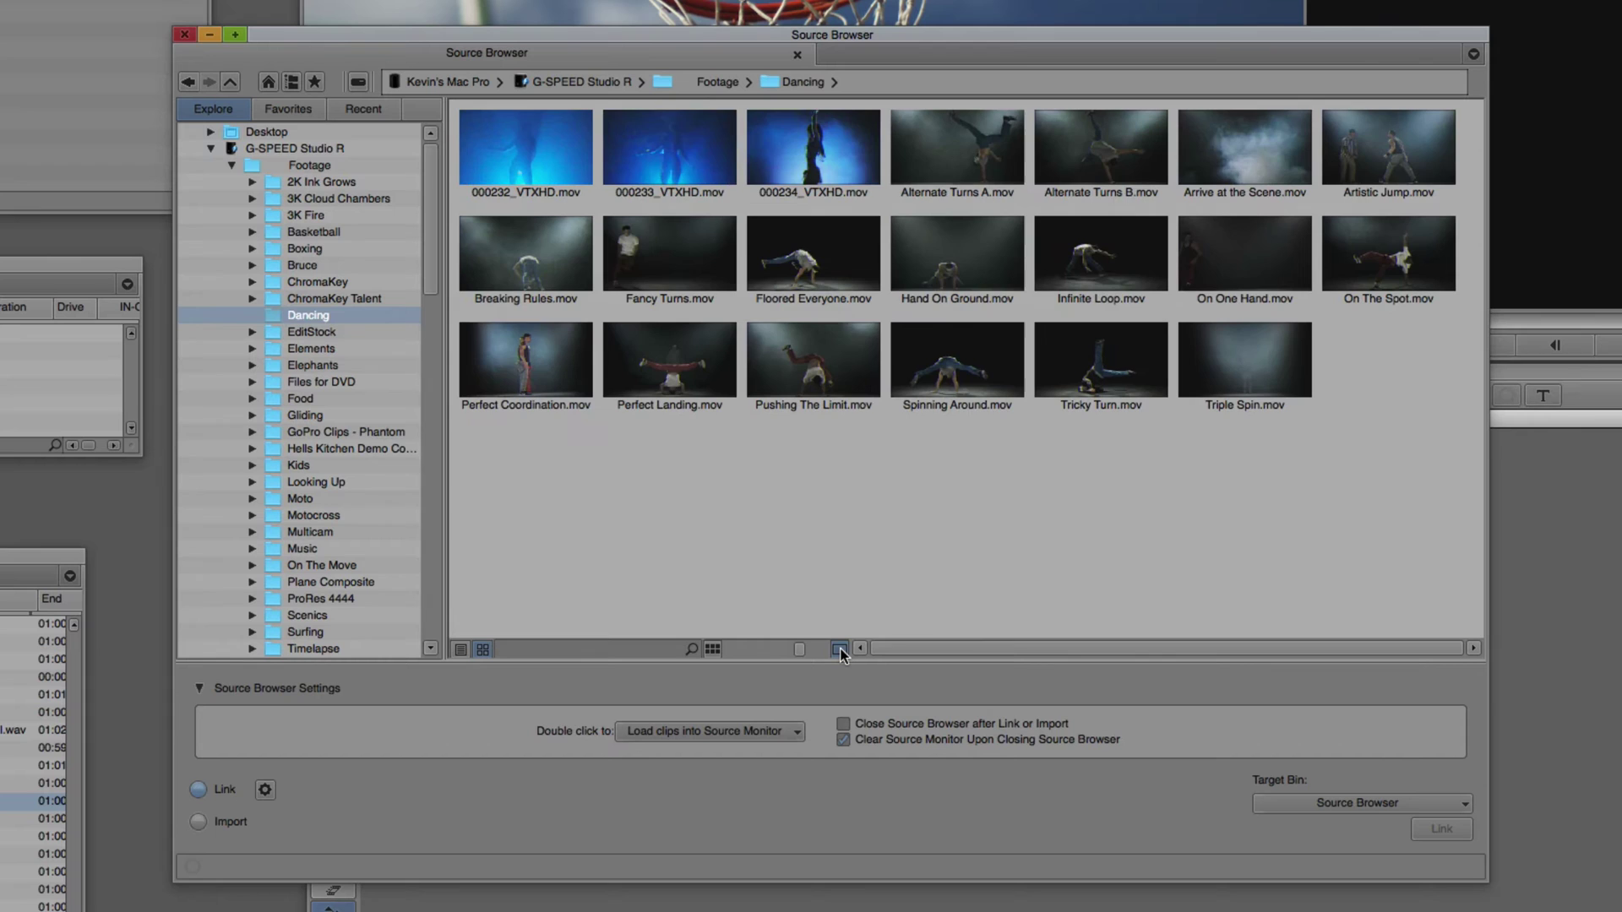
left_click(839, 650)
left_click(840, 650)
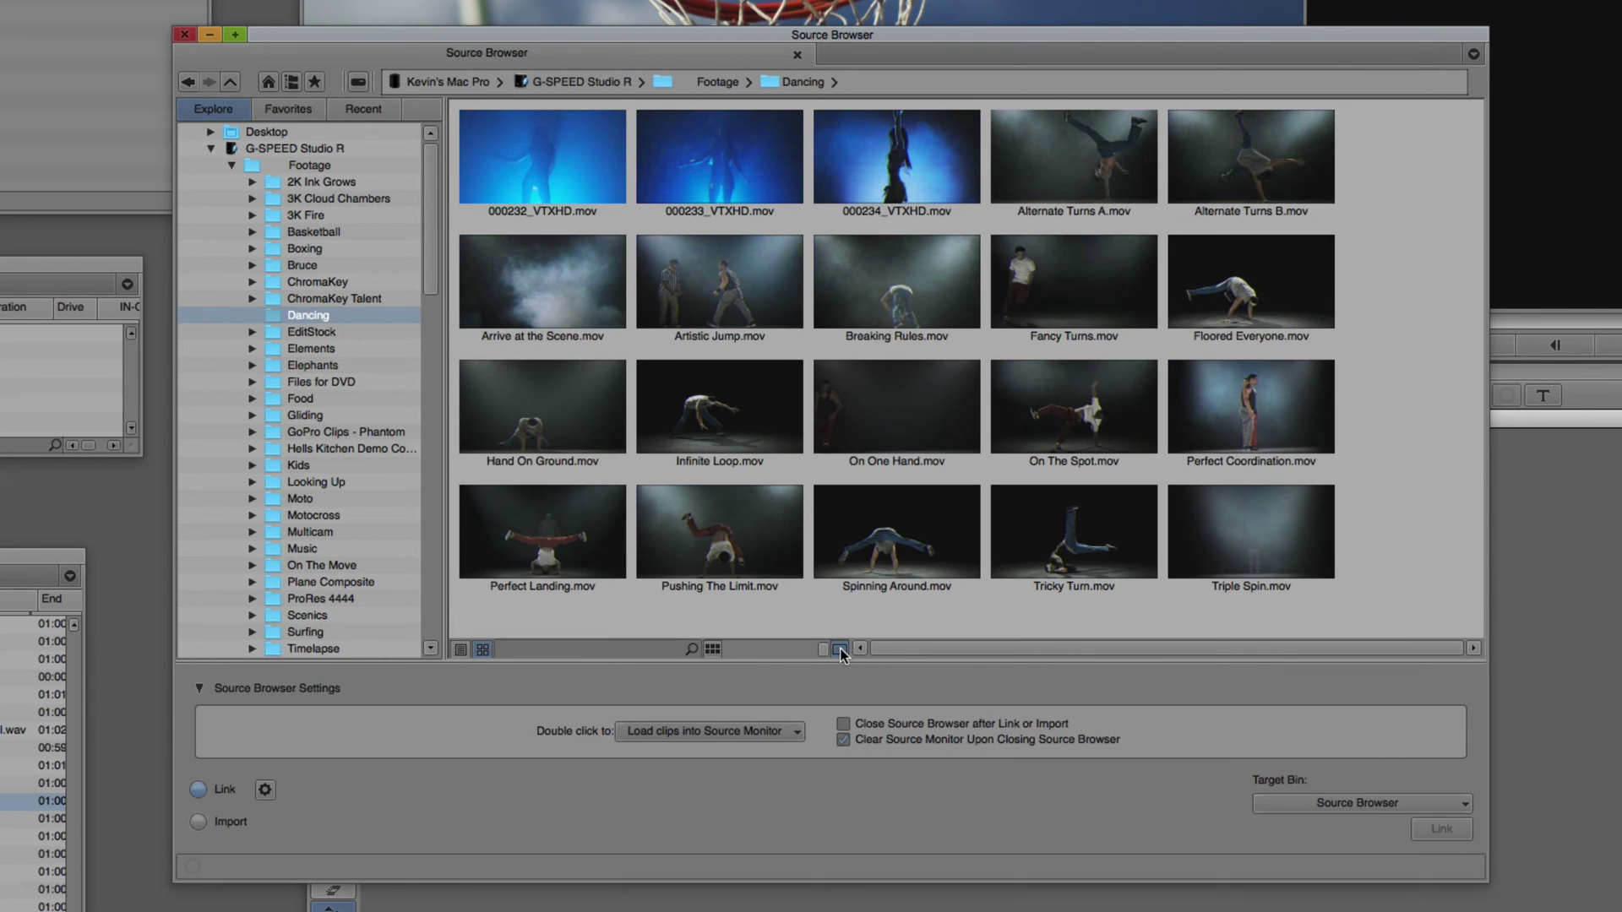
left_click(716, 652)
left_click(716, 652)
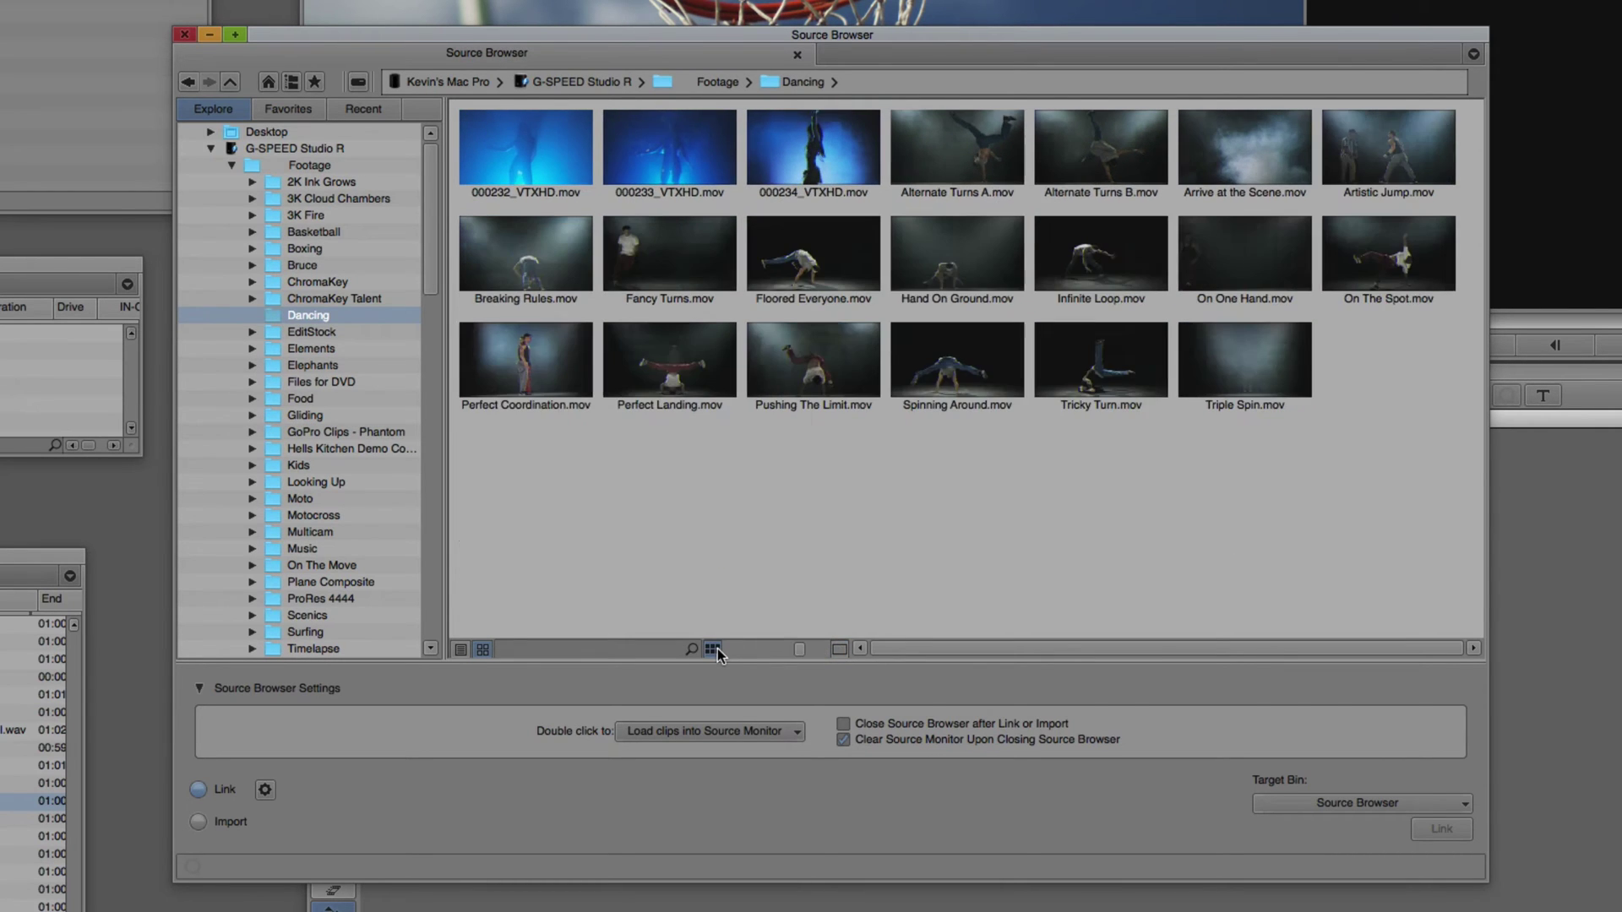
left_click(716, 652)
left_click(717, 652)
left_click(716, 652)
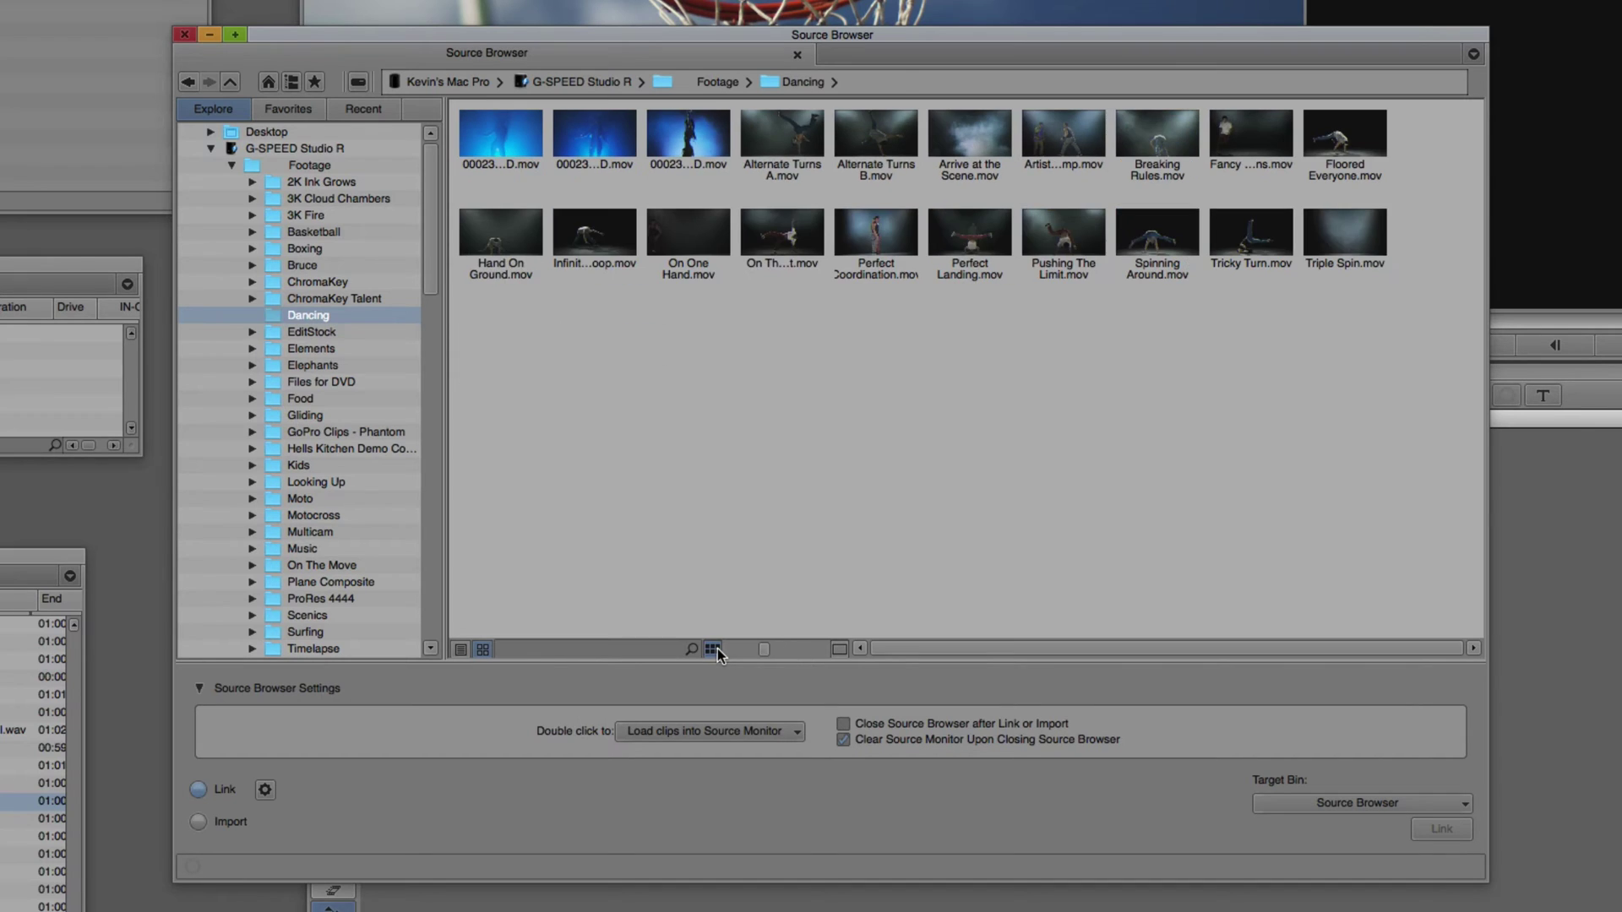
left_click(717, 652)
left_click(717, 652)
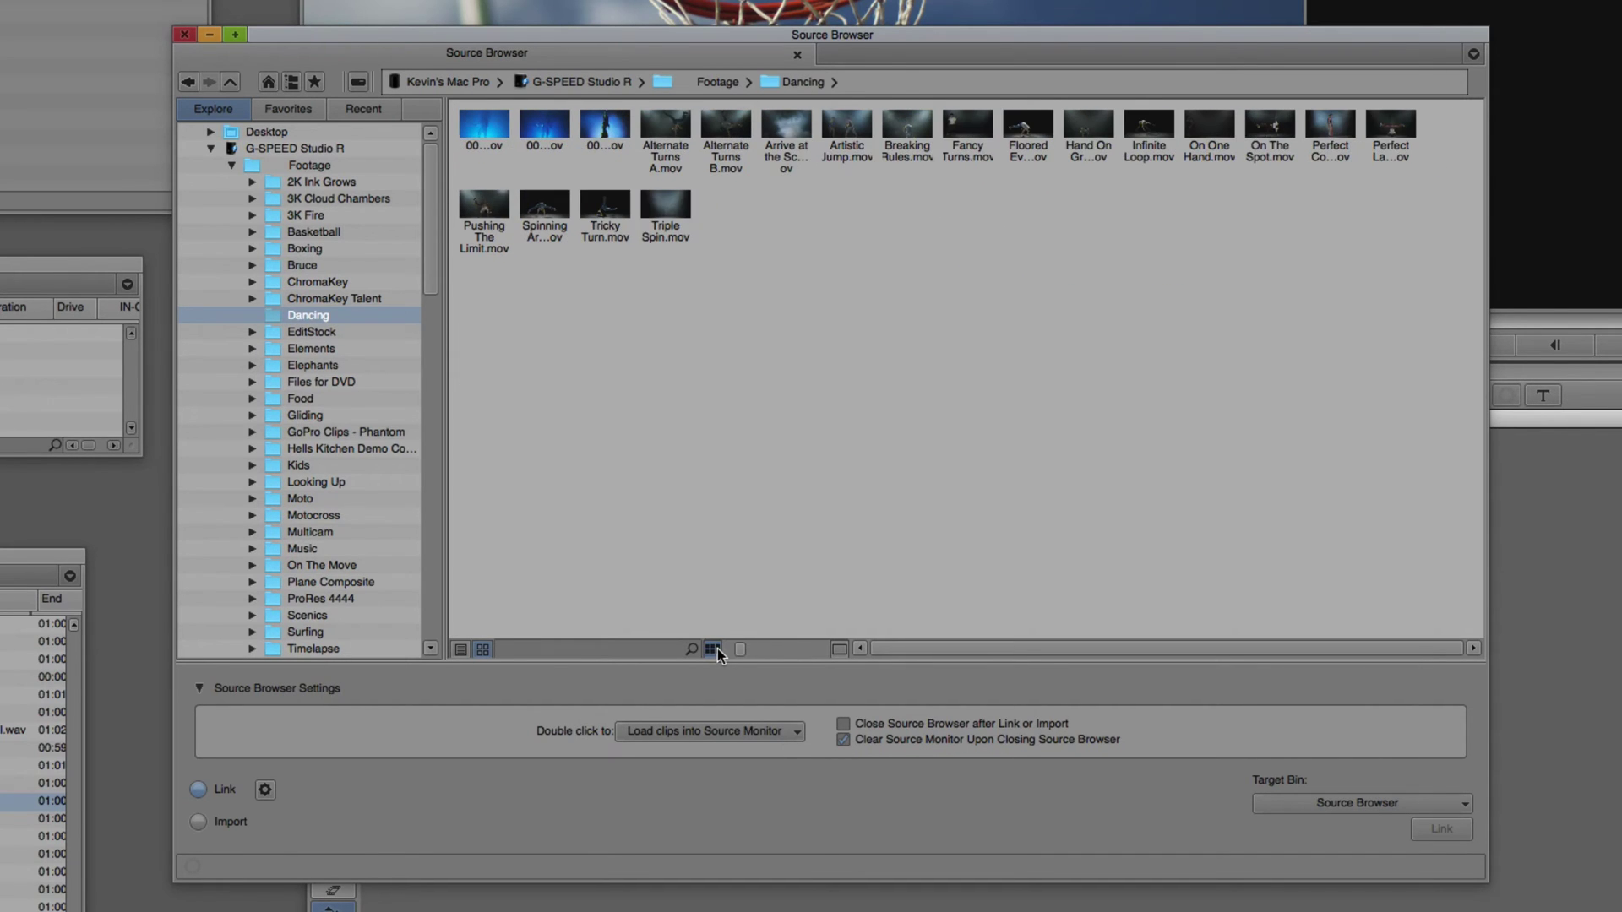
Set thumbnails to their largest size and select the Spinning Around clip.
left_click(716, 652)
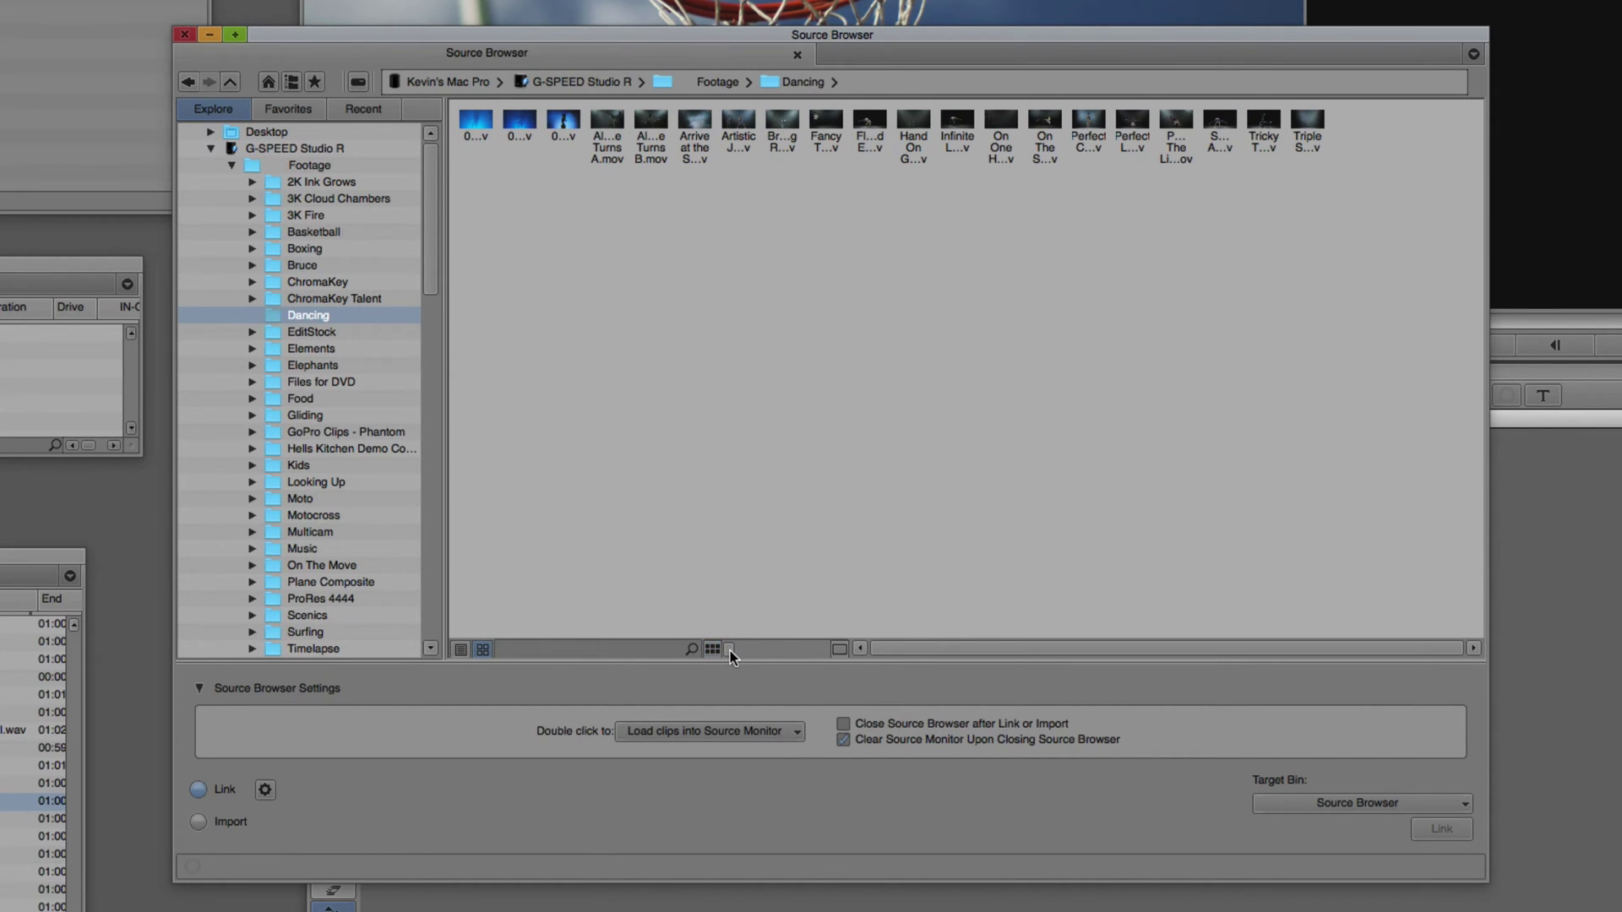
left_click_drag(729, 650, 894, 651)
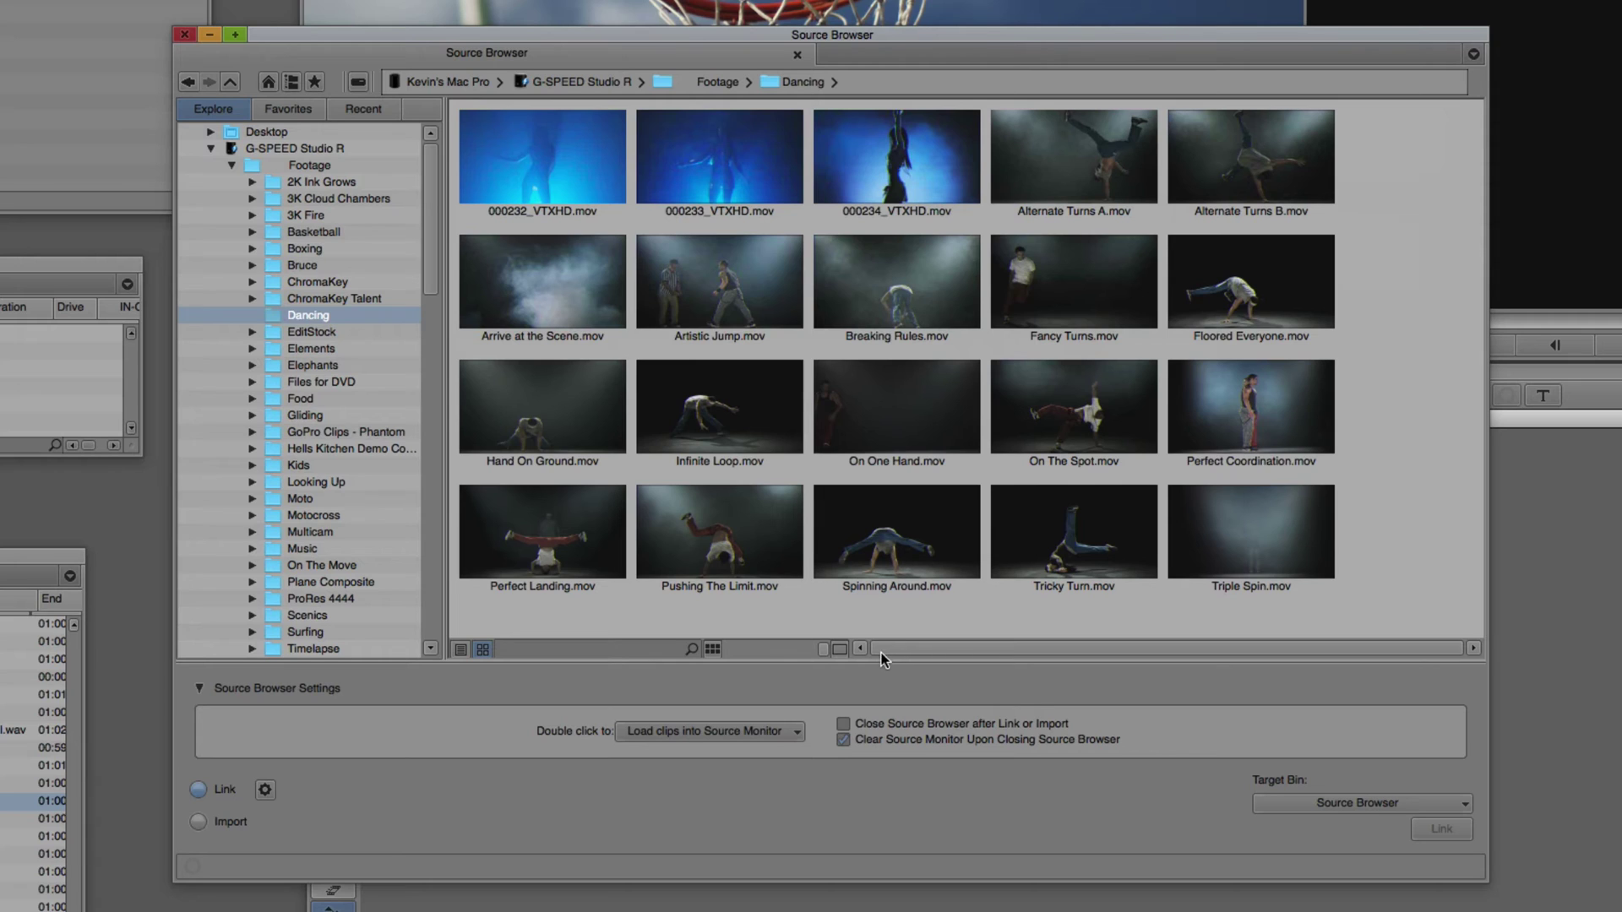
left_click(870, 544)
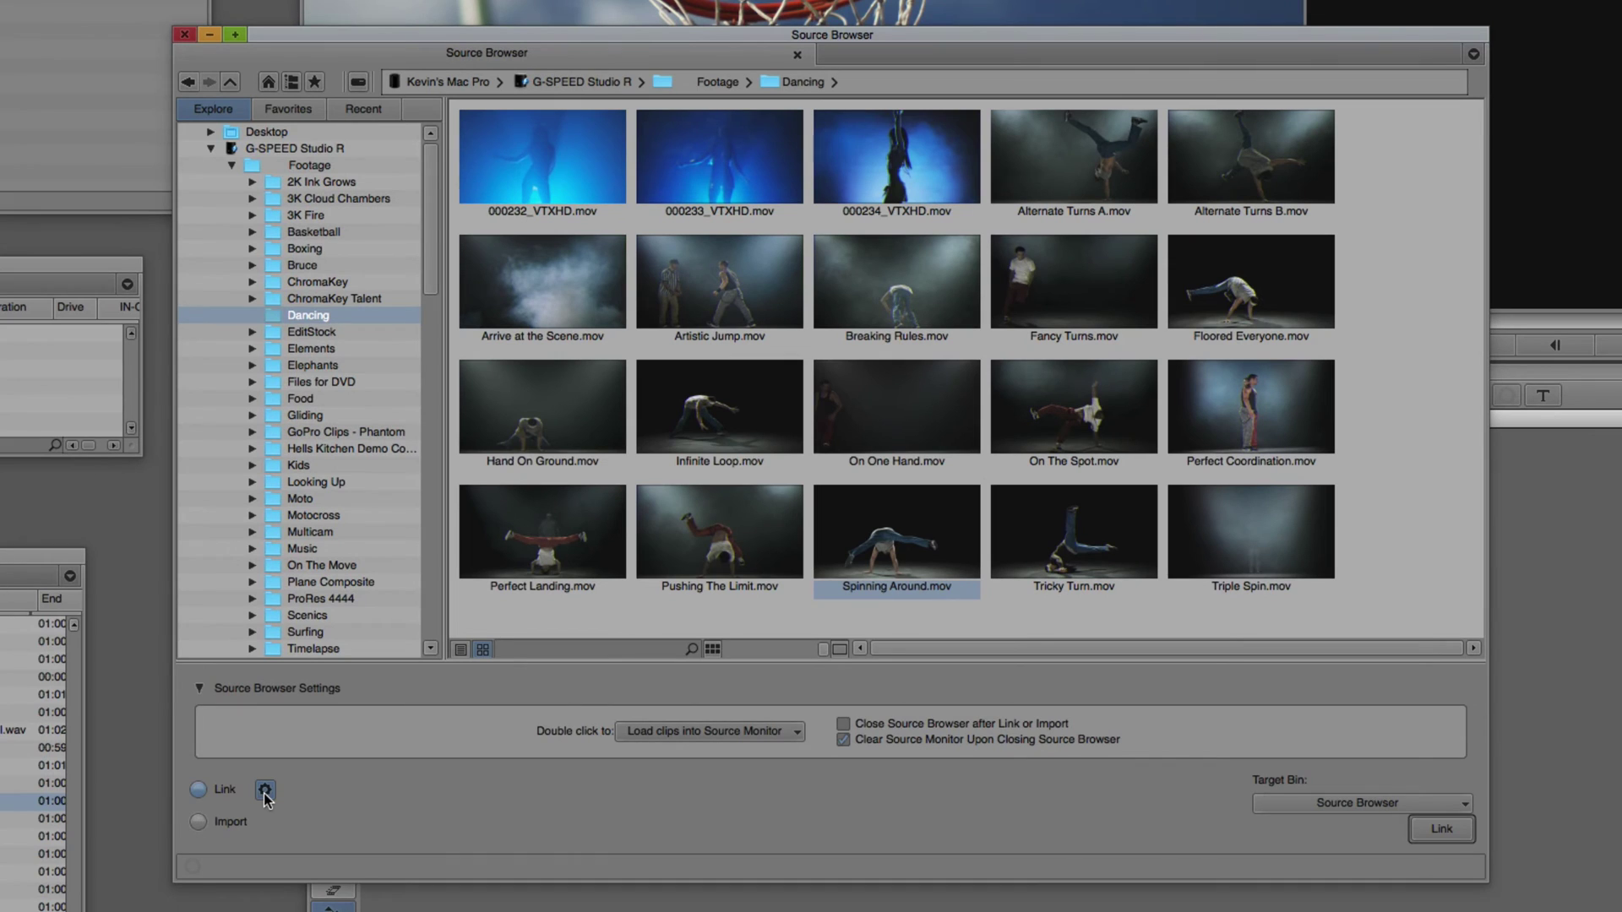
left_click(266, 792)
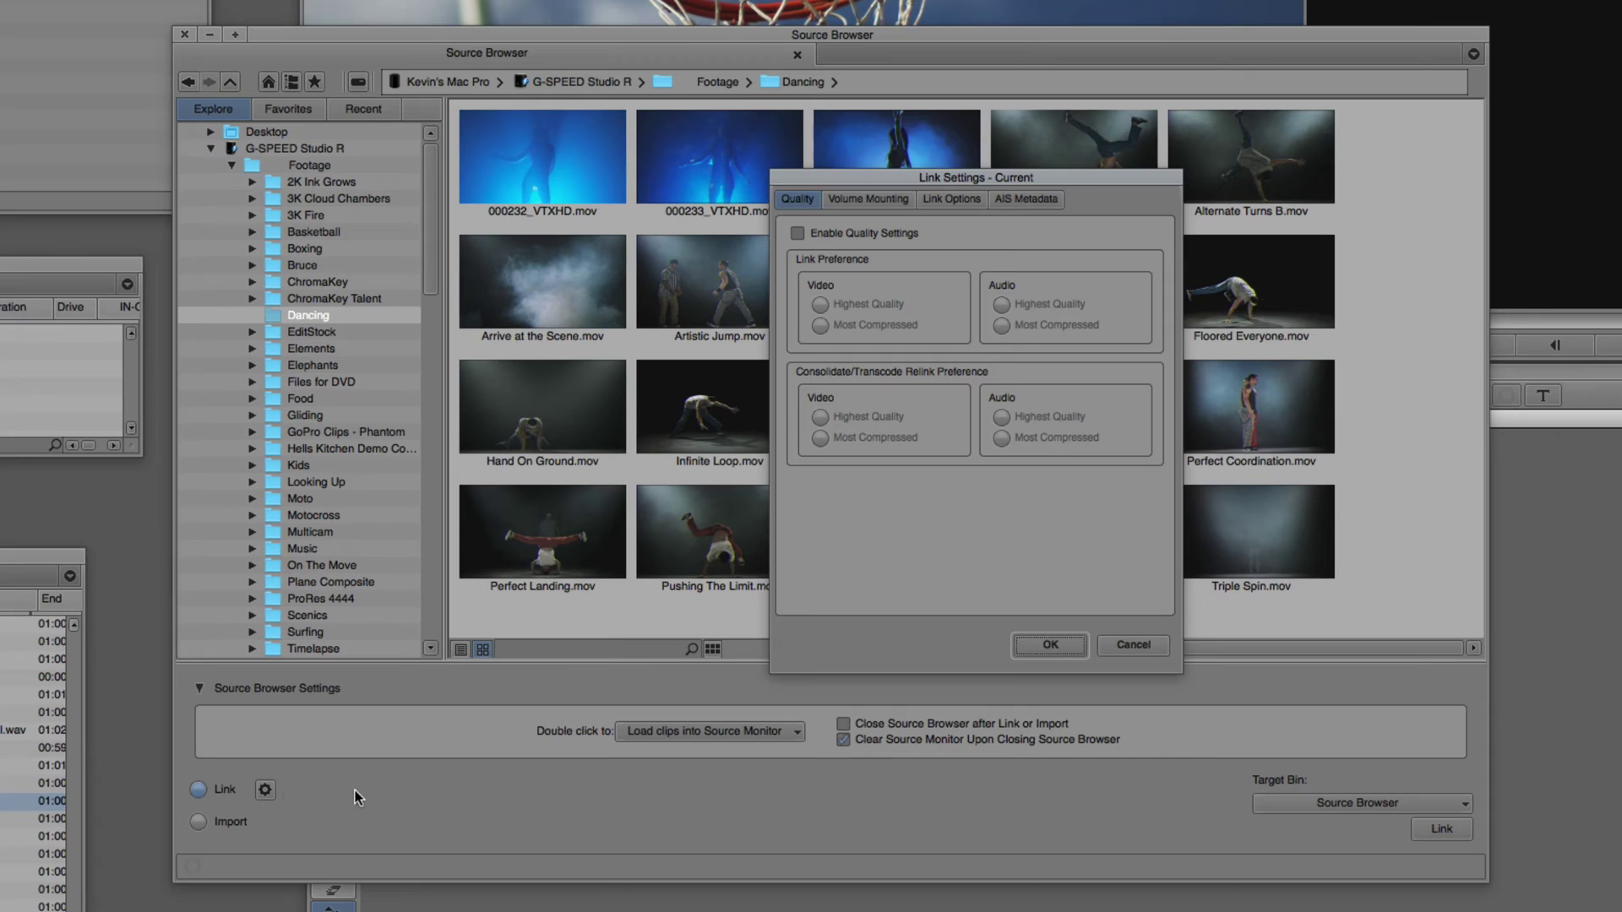
left_click(1123, 644)
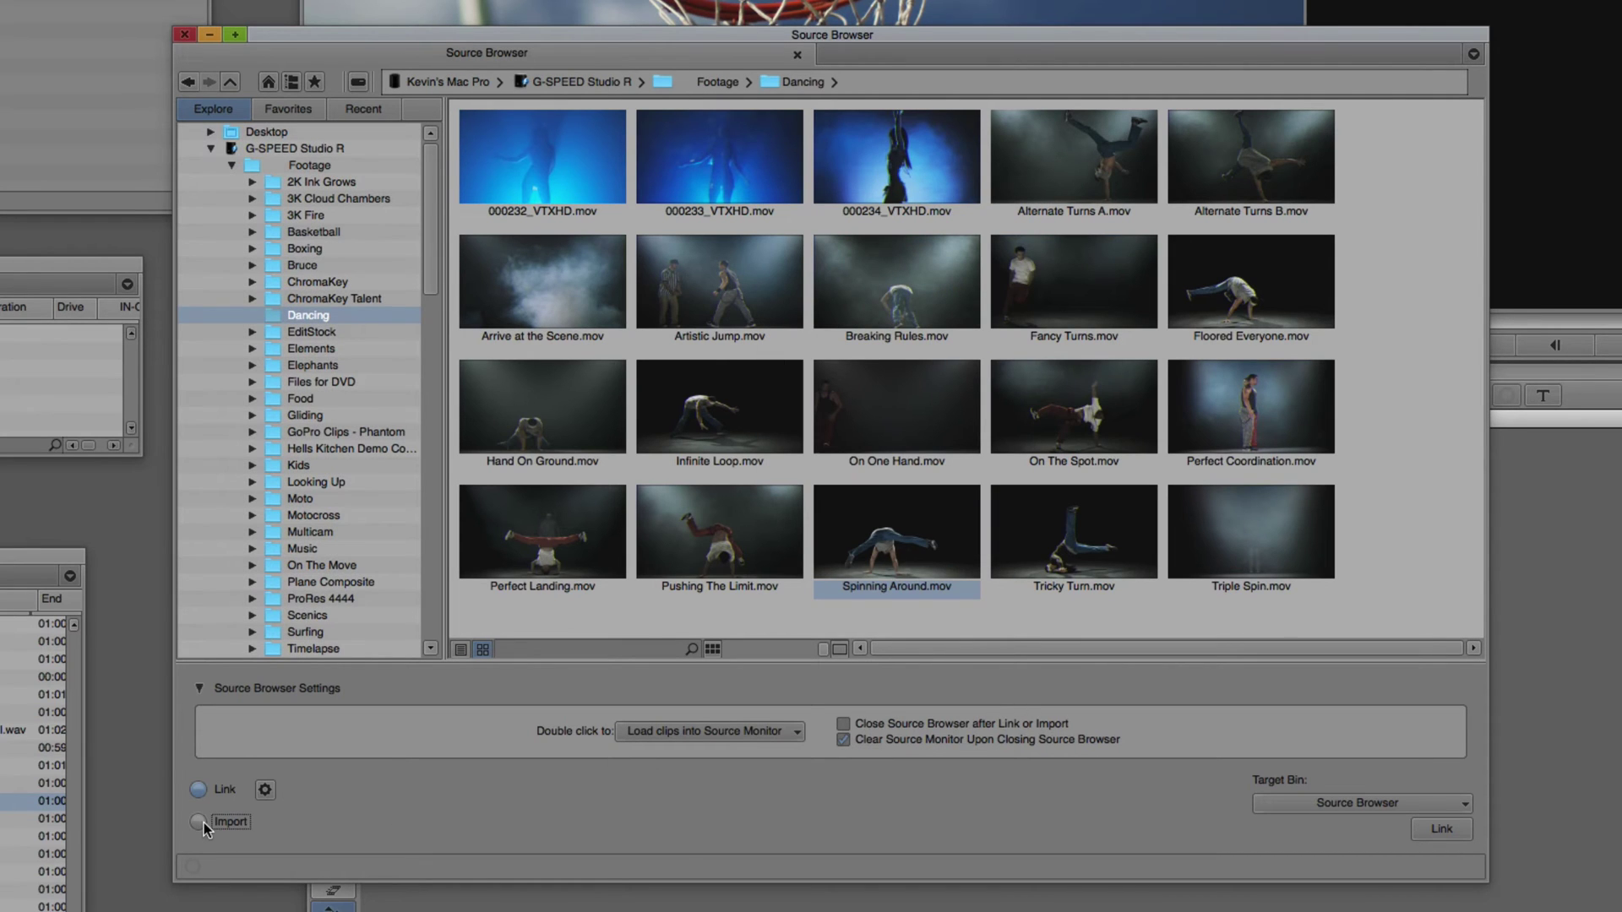
left_click(201, 822)
left_click(265, 821)
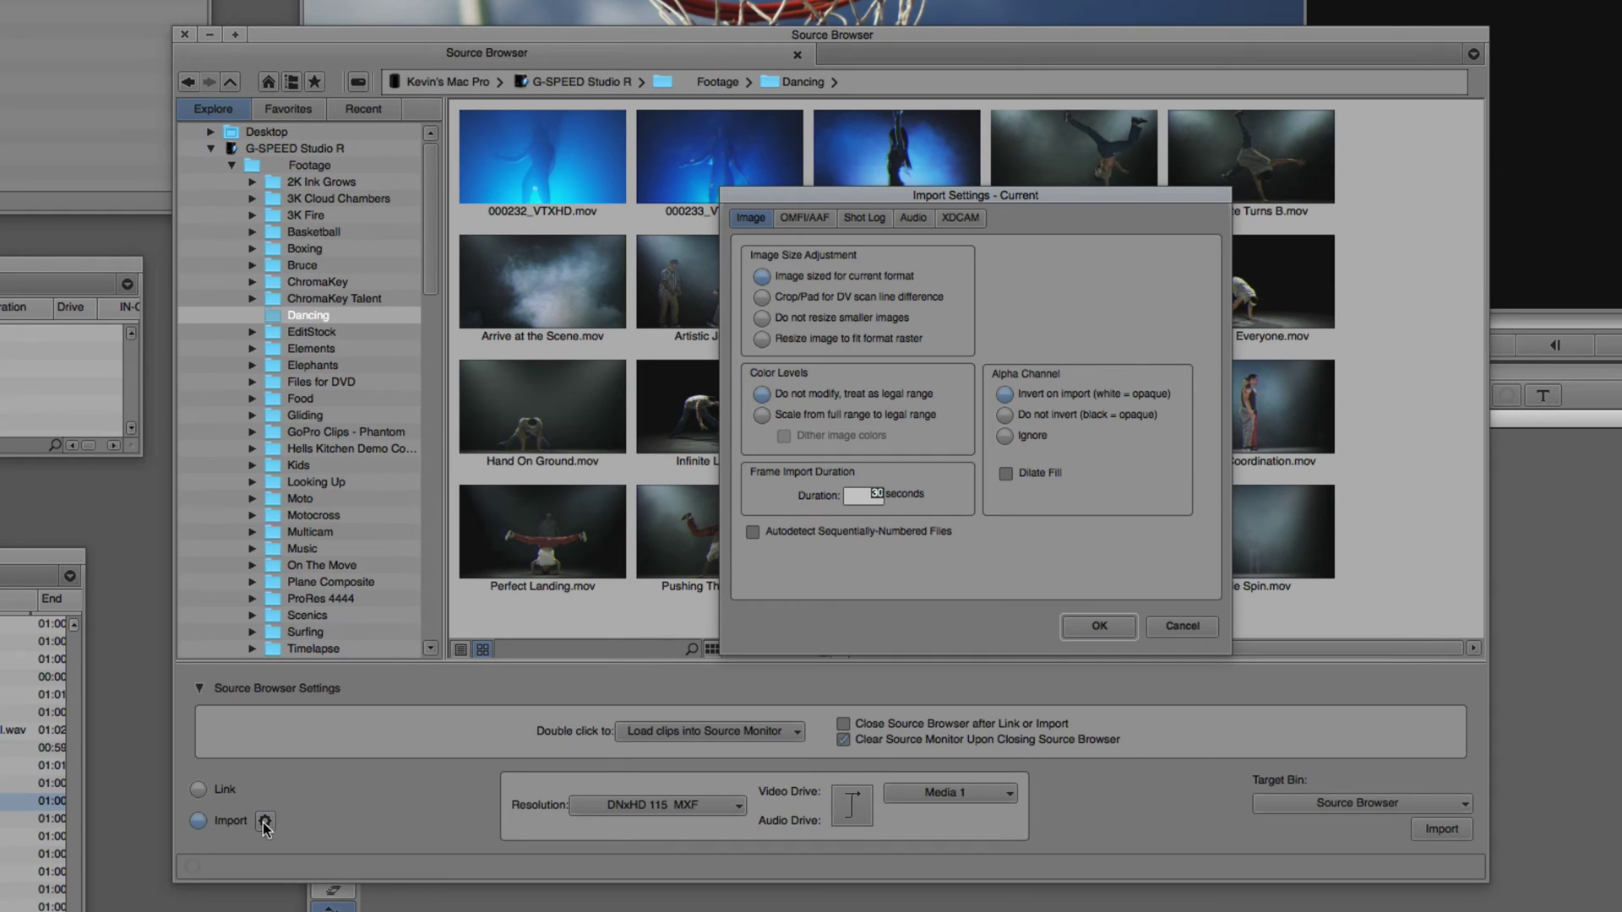
left_click(1206, 635)
left_click(218, 786)
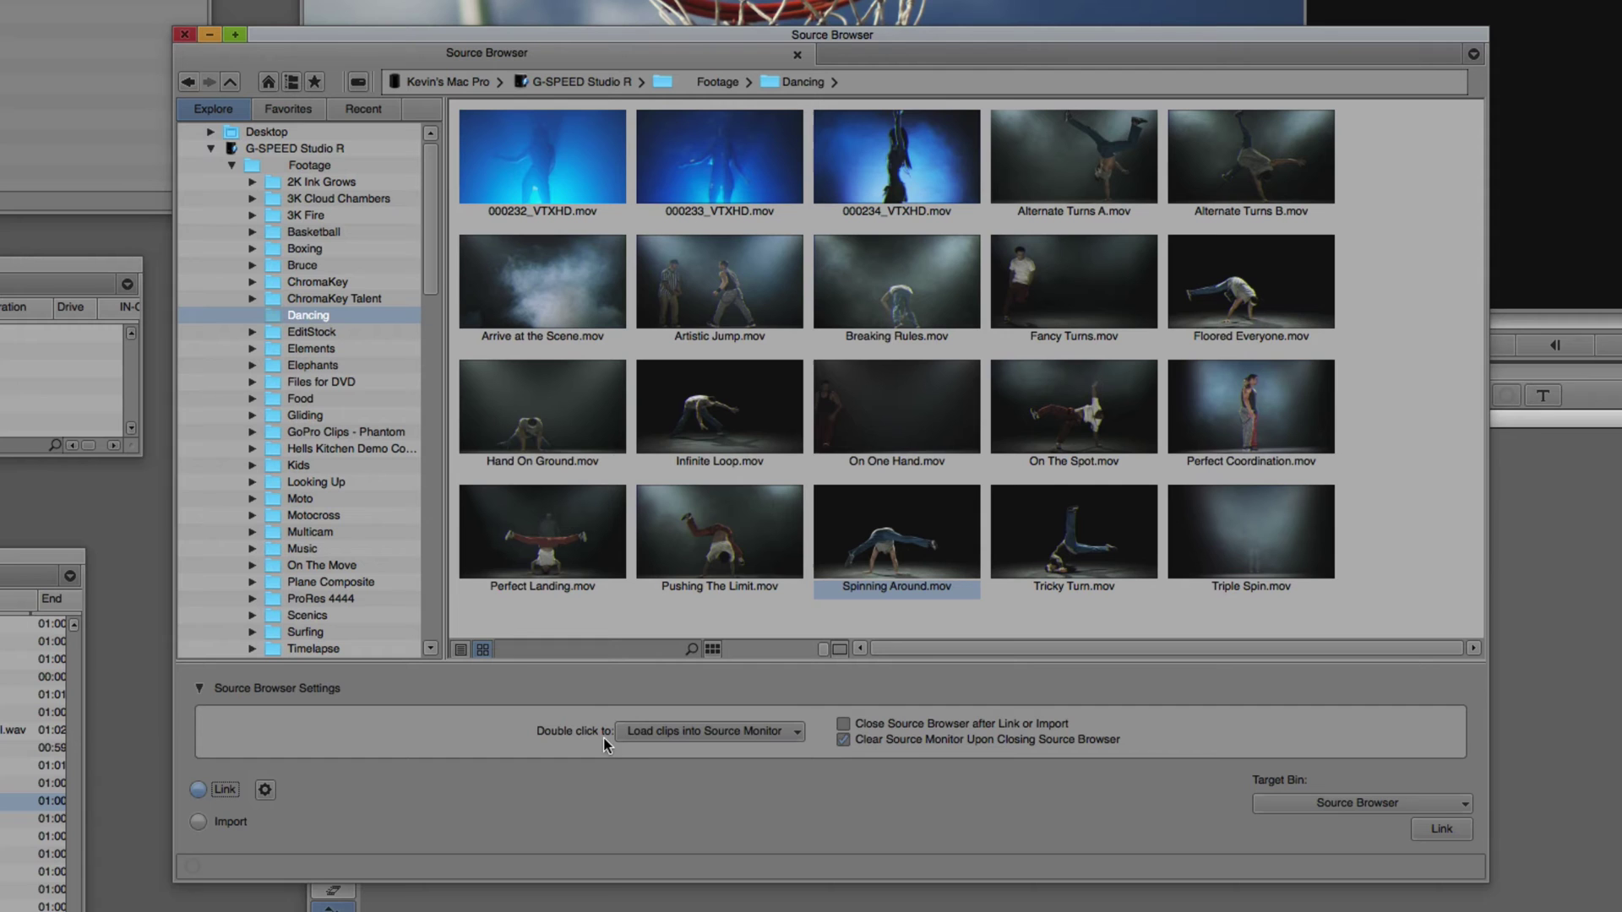
left_click(718, 728)
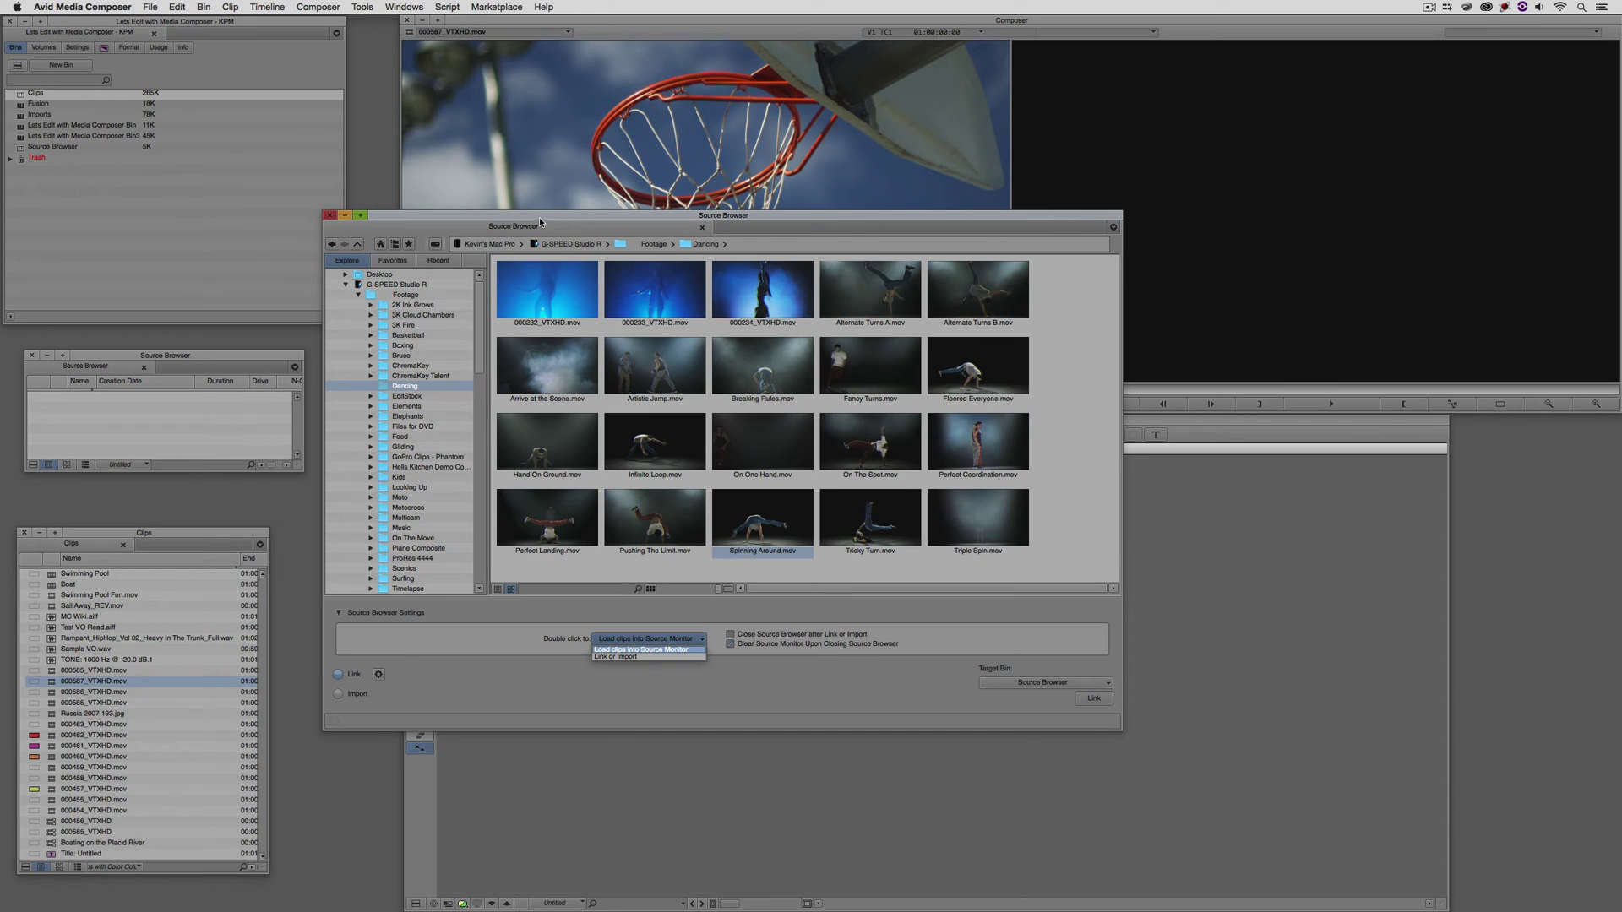
Dismiss the double-click choices, then move the Source Browser lower and shorten it.
key("Escape")
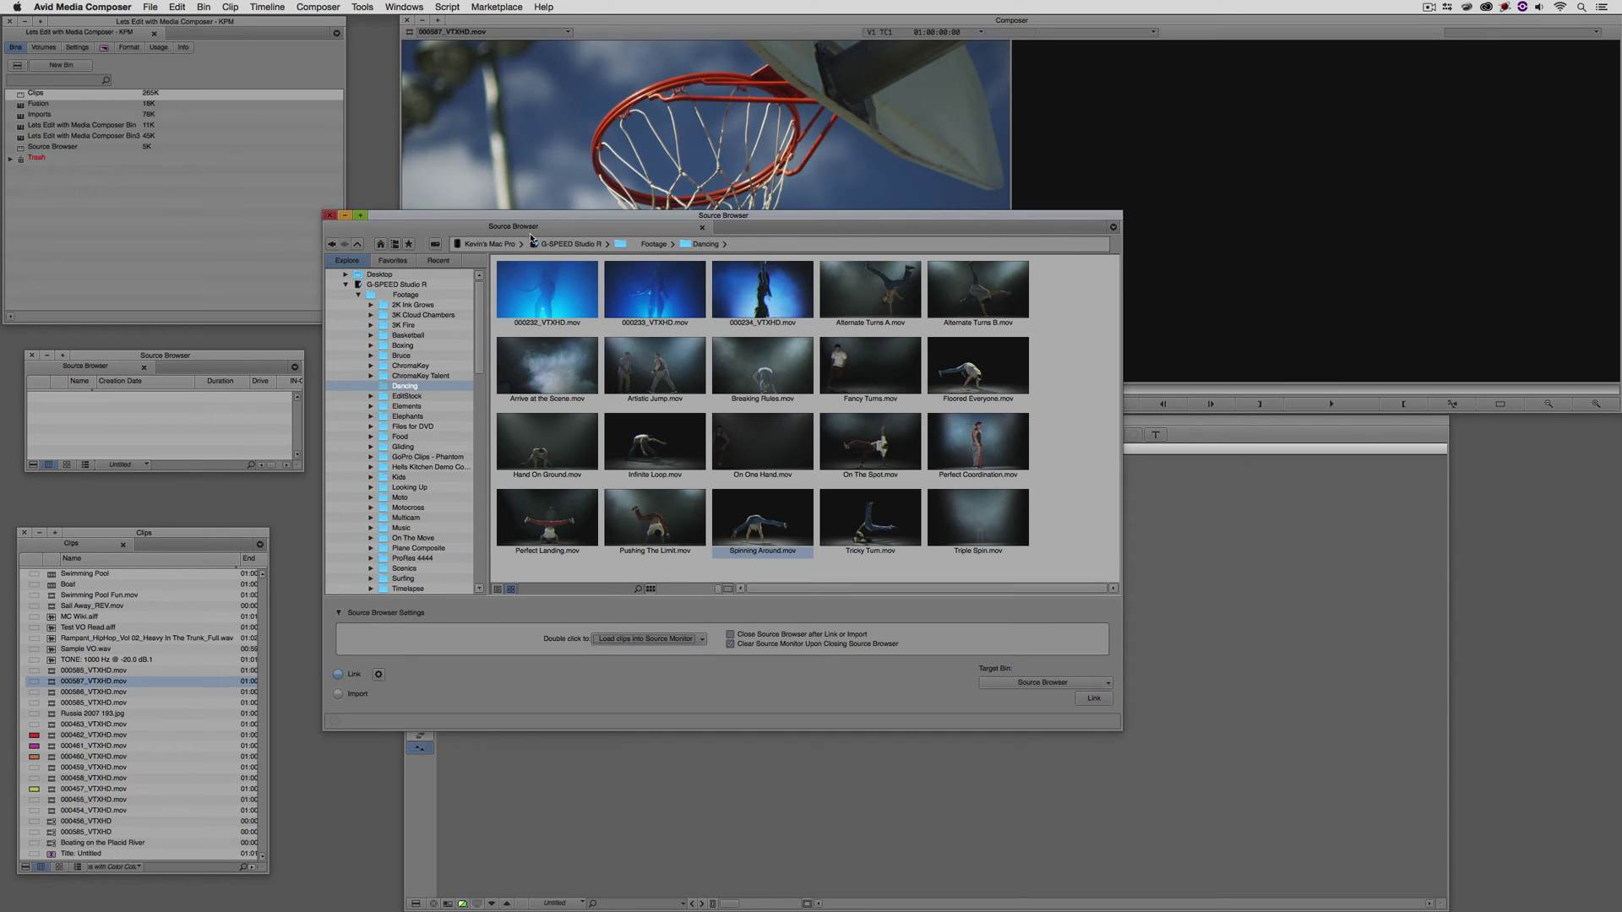
left_click_drag(550, 221, 521, 376)
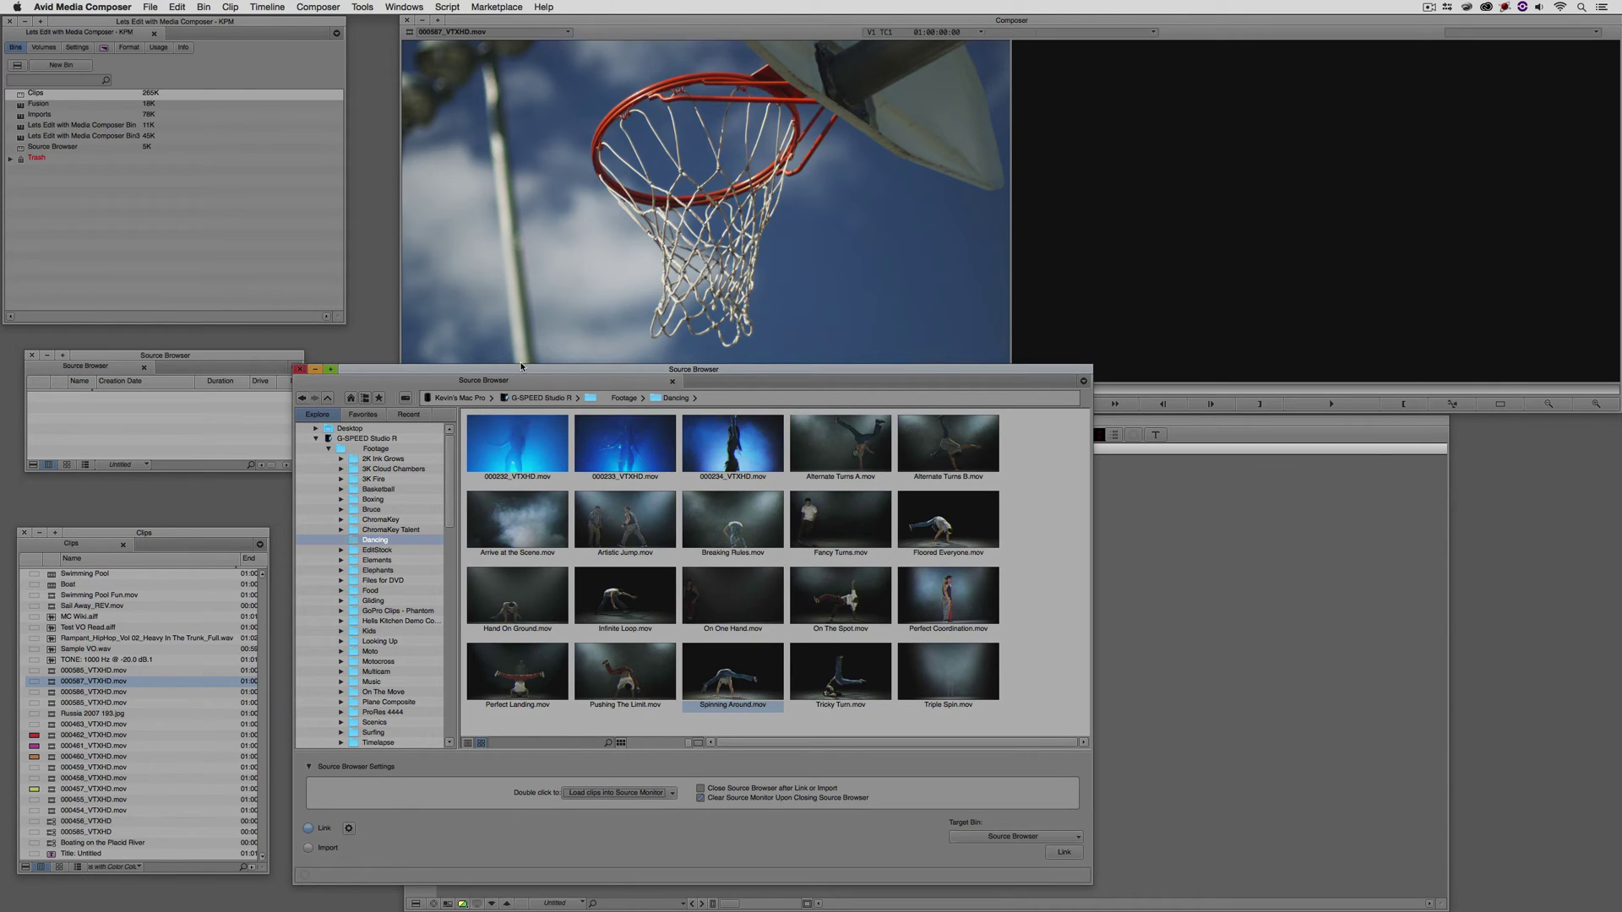
left_click_drag(532, 365, 533, 425)
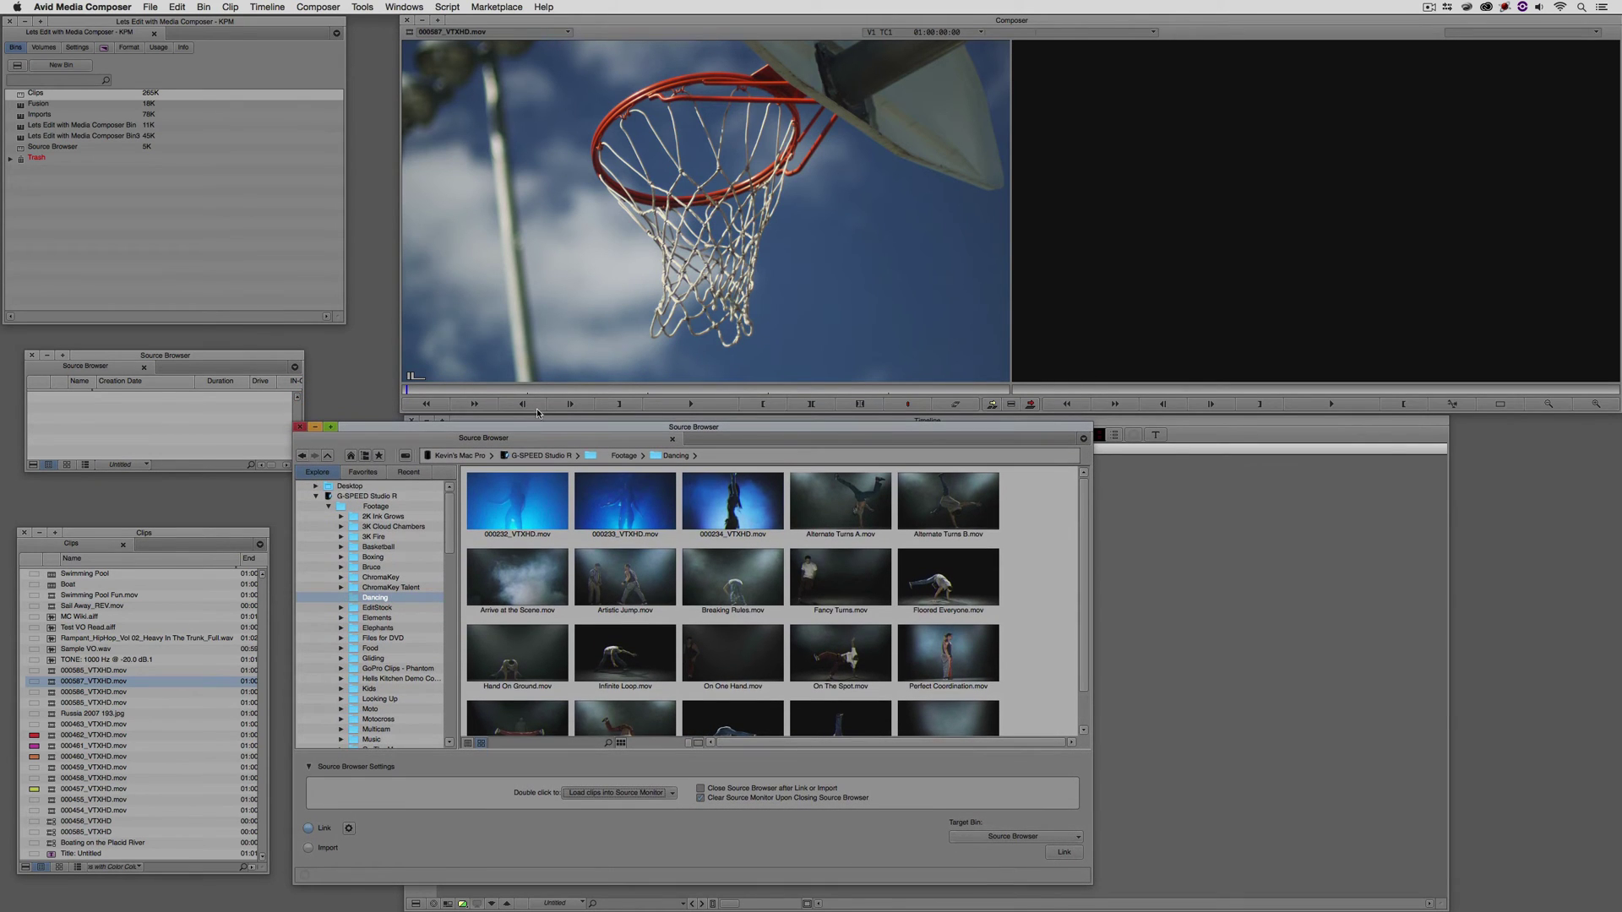
Preview Alternate Turns A, then load and play Floored Everyone in the Source Monitor.
double_click(845, 500)
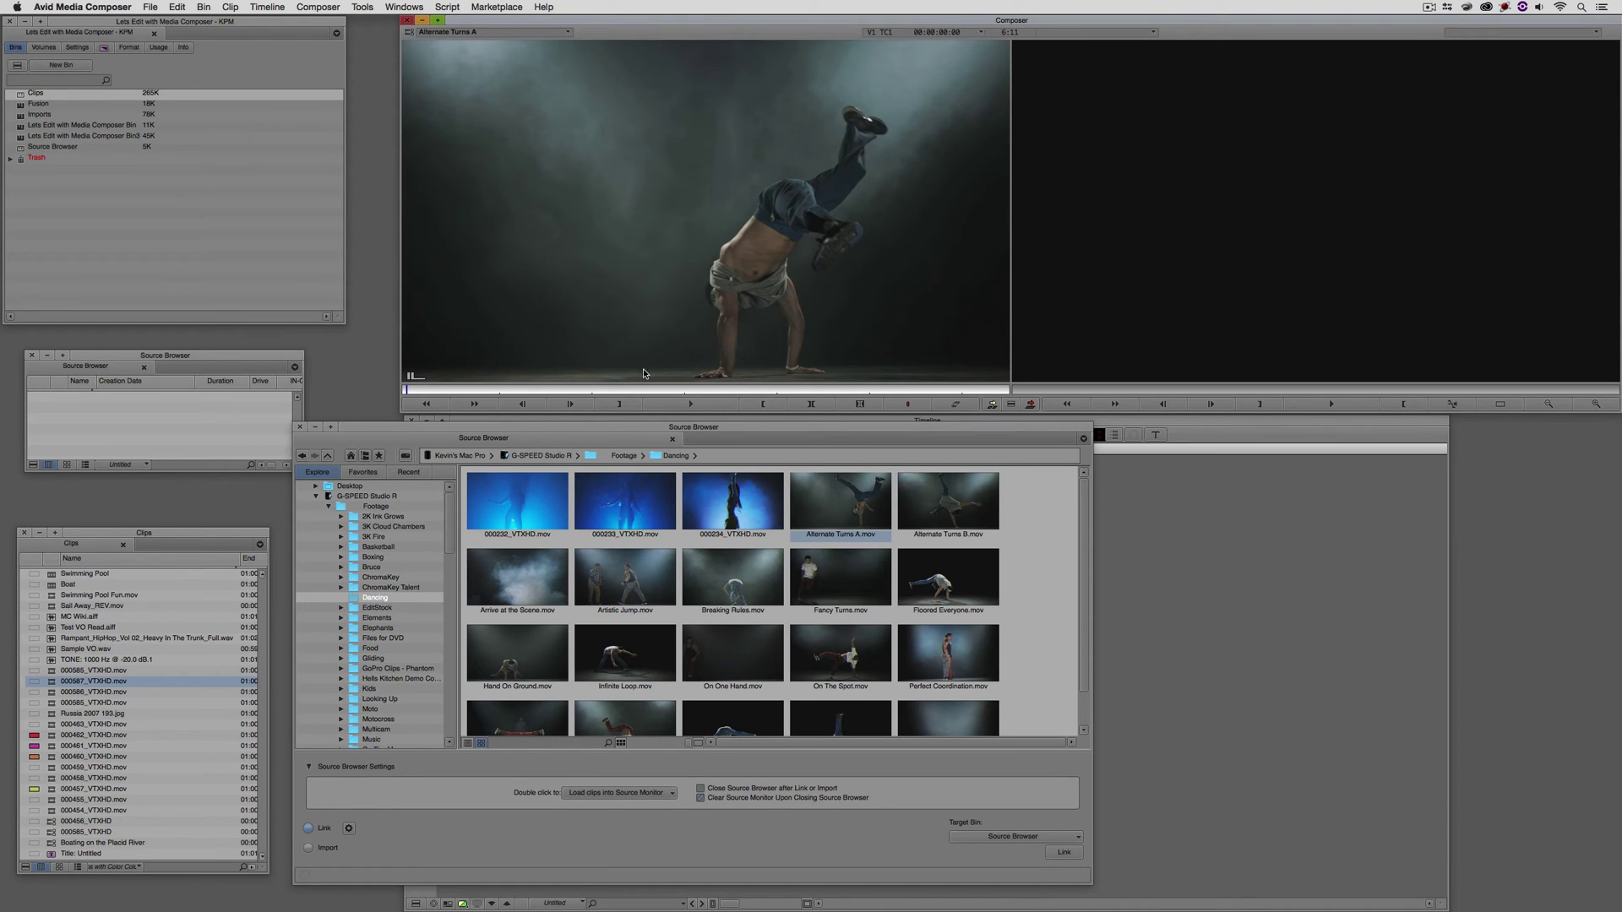
left_click(689, 404)
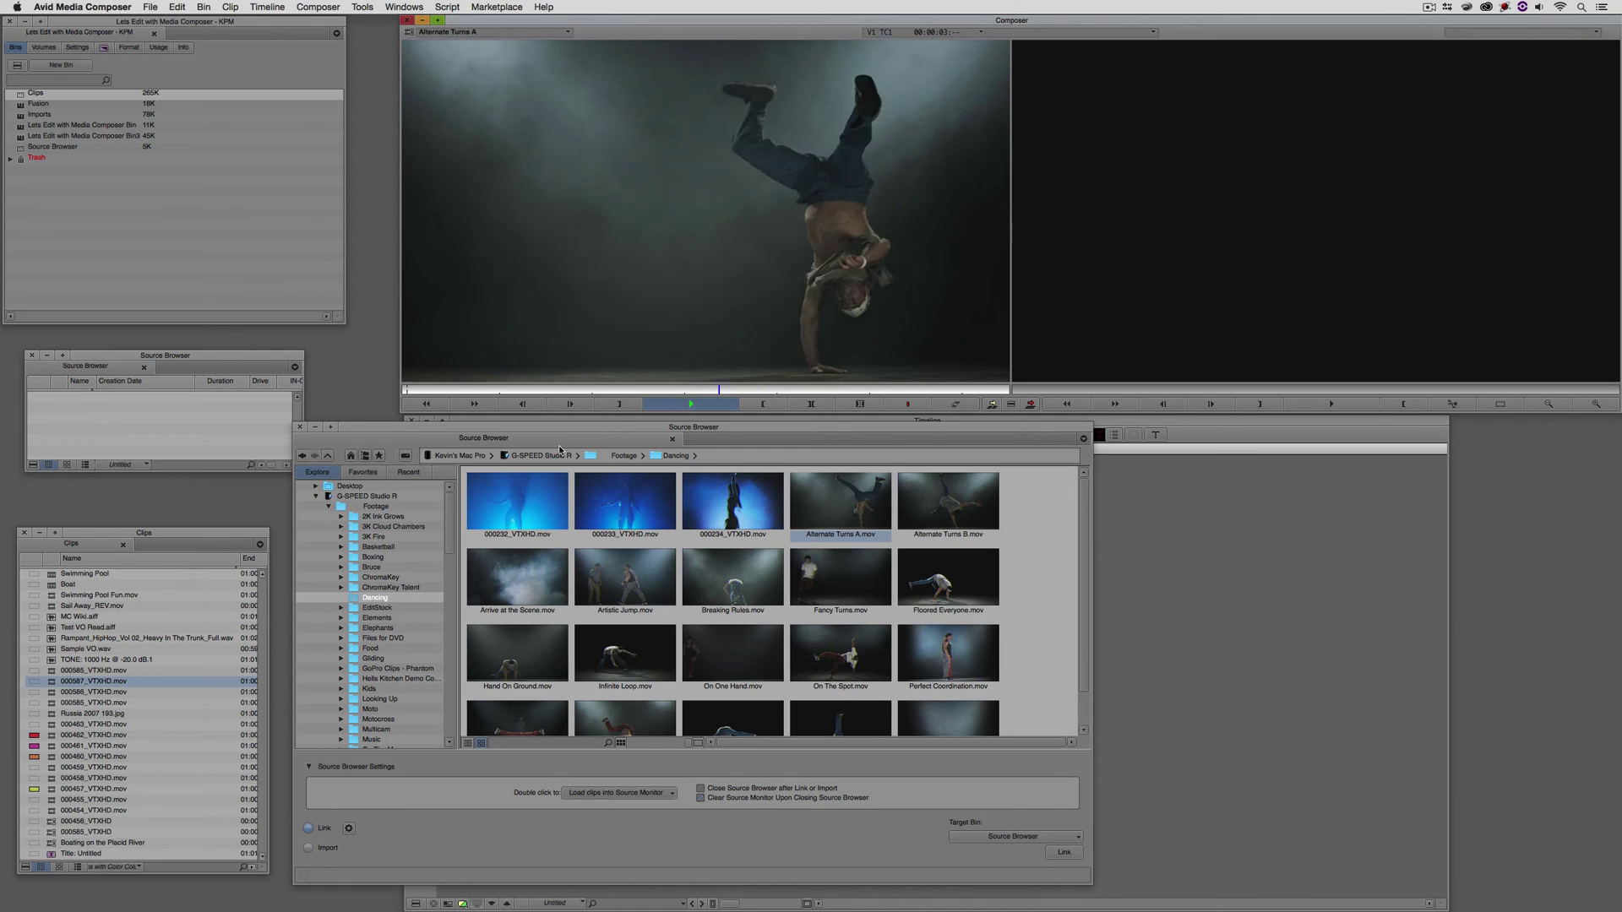
key("space")
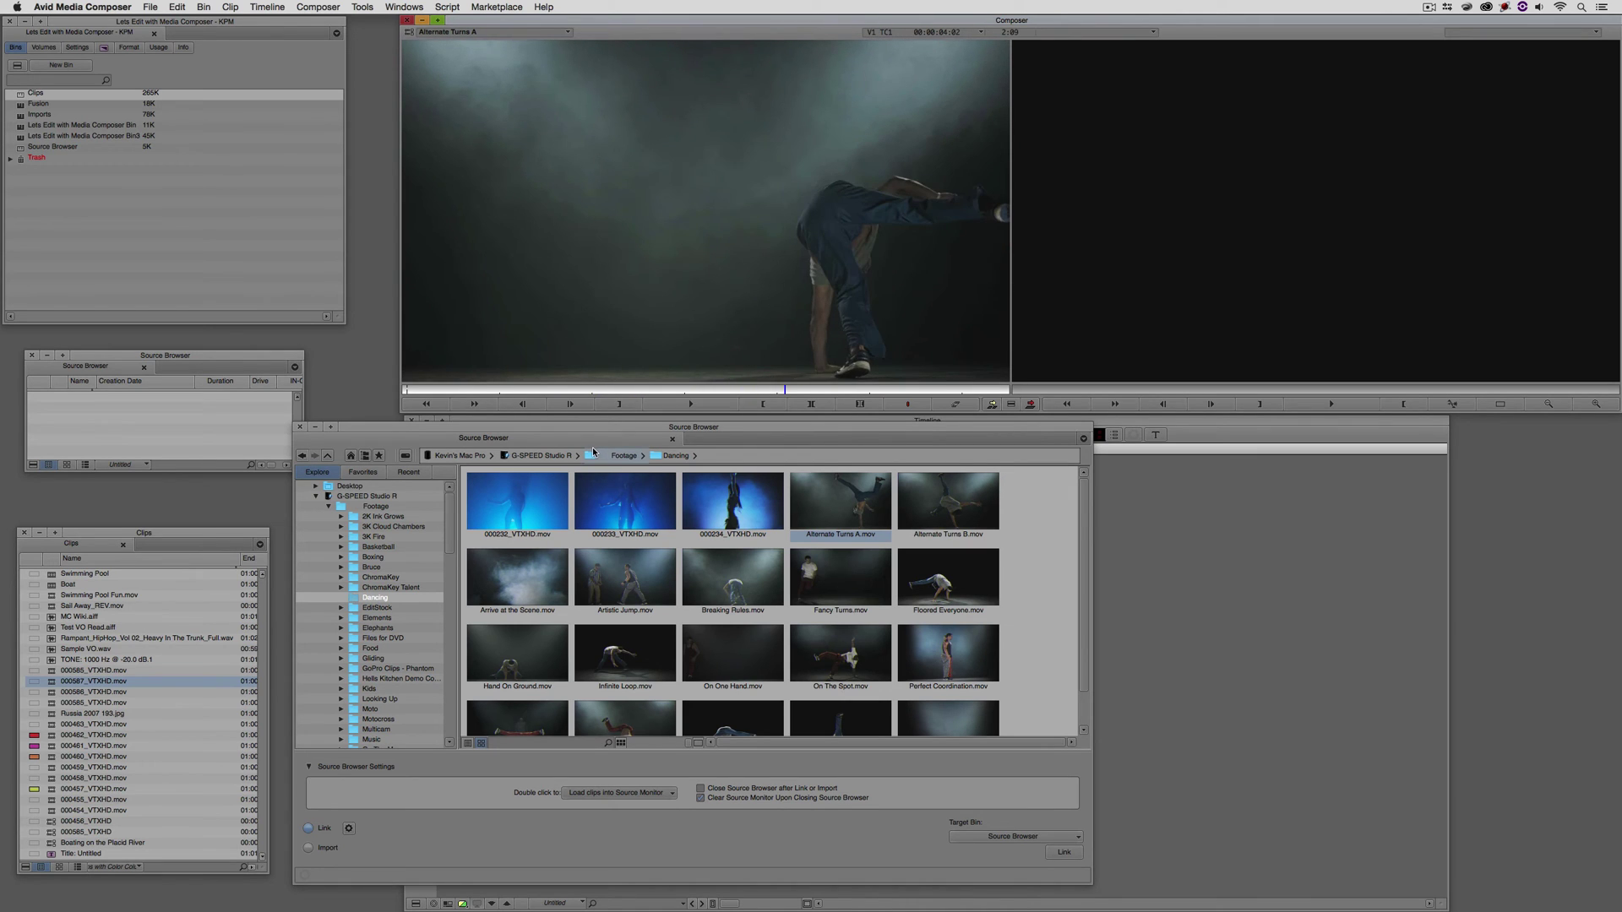
double_click(928, 570)
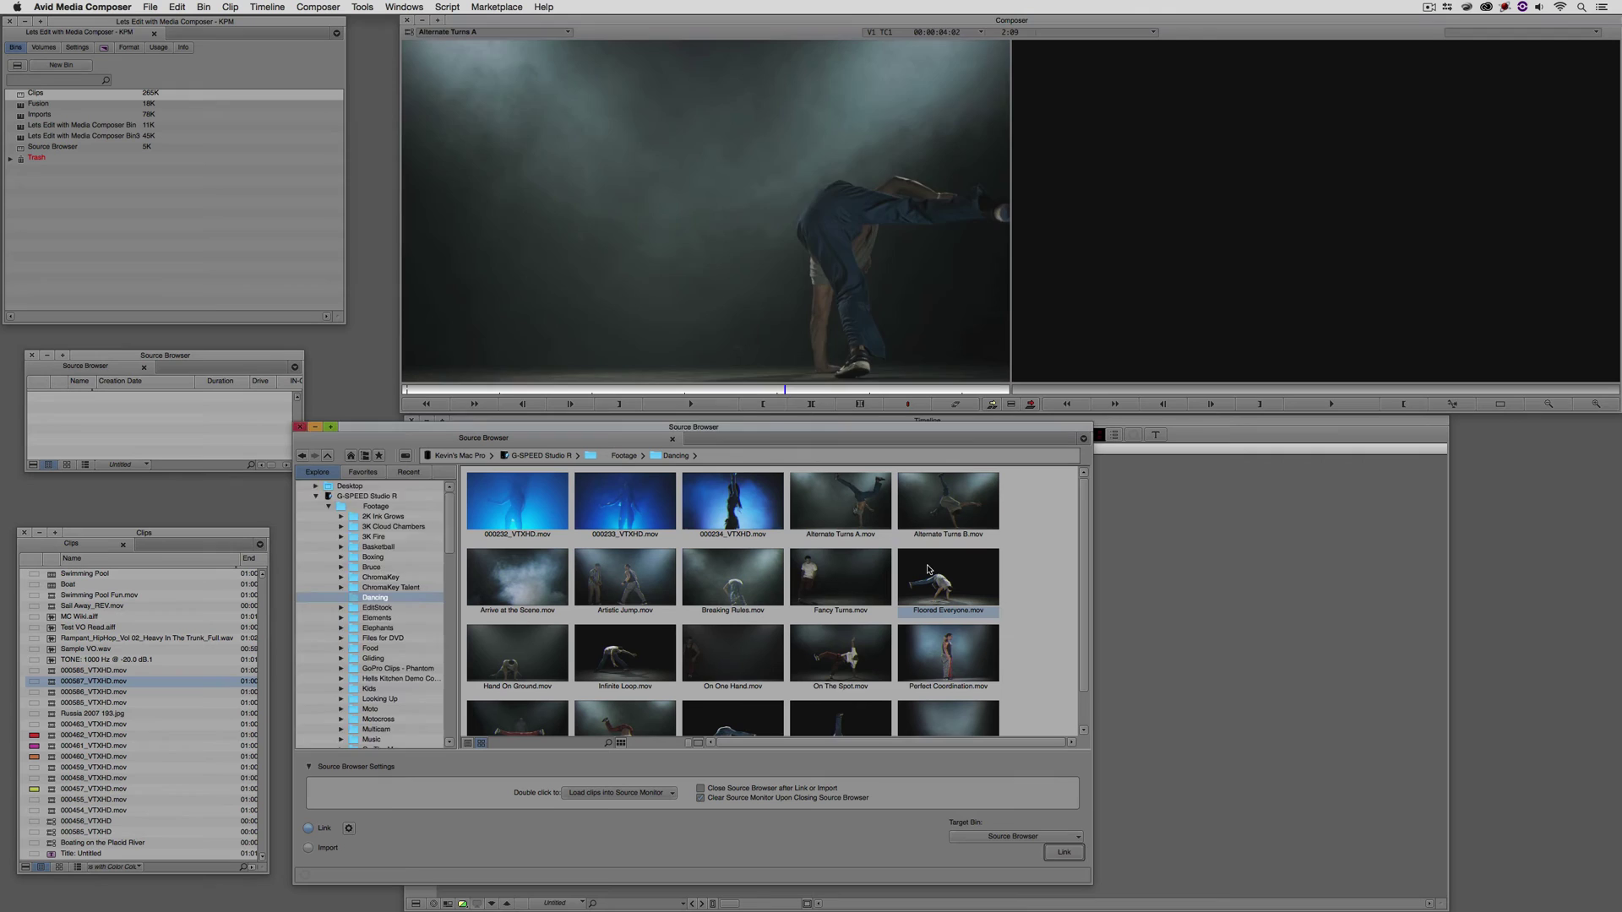
left_click(685, 404)
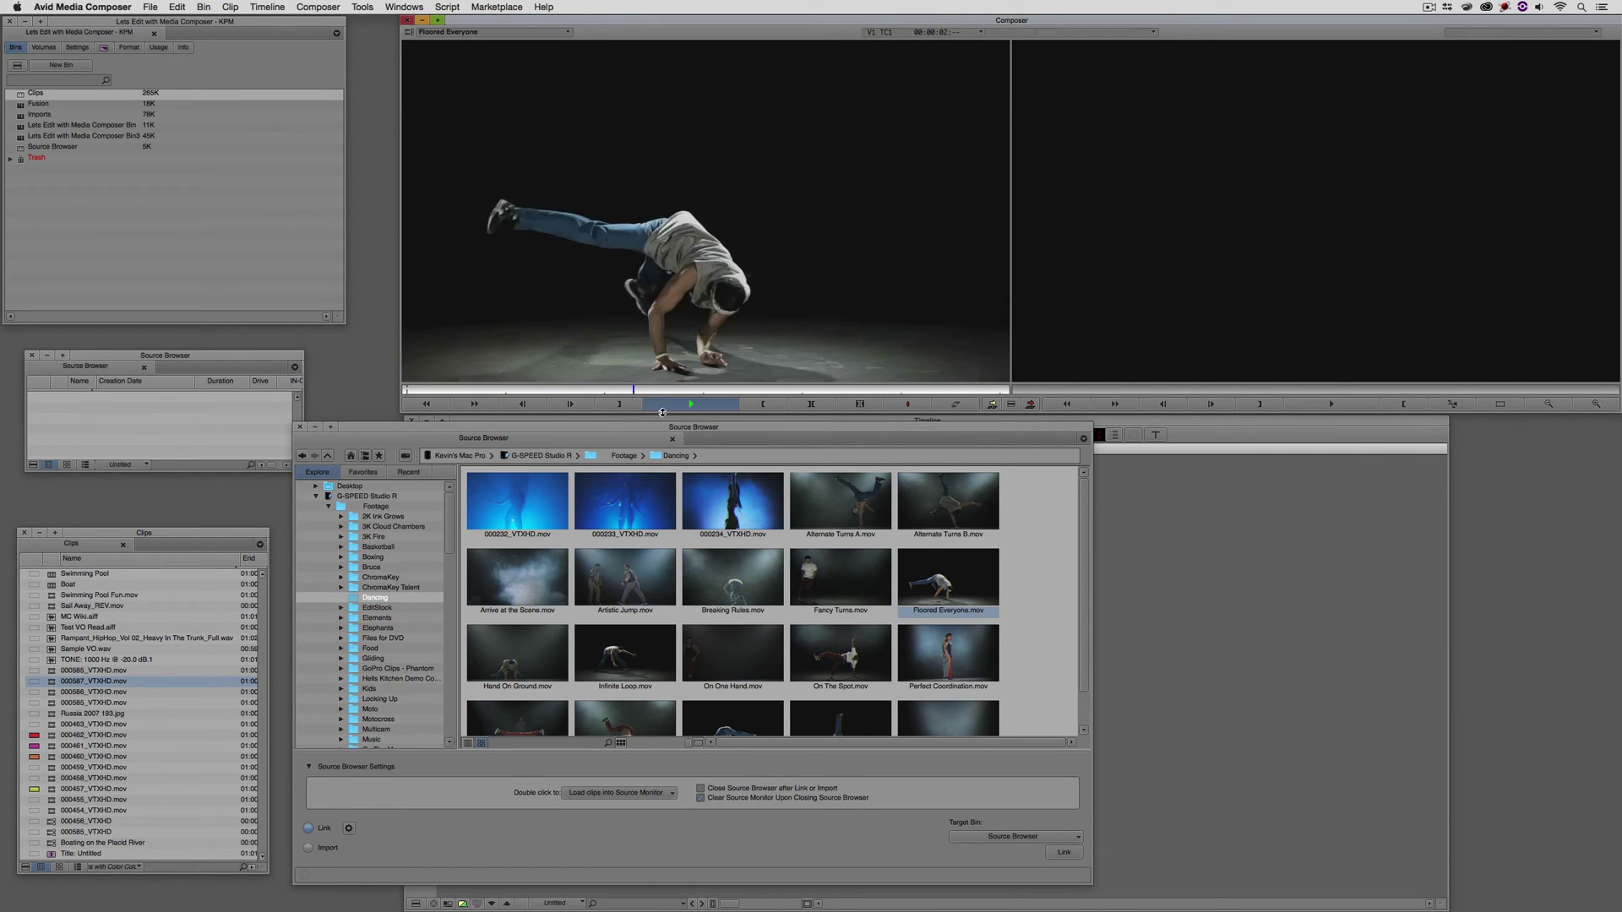
Mark In at 01:22 and Out at 03:03 on Floored Everyone.
left_click(595, 391)
key("i")
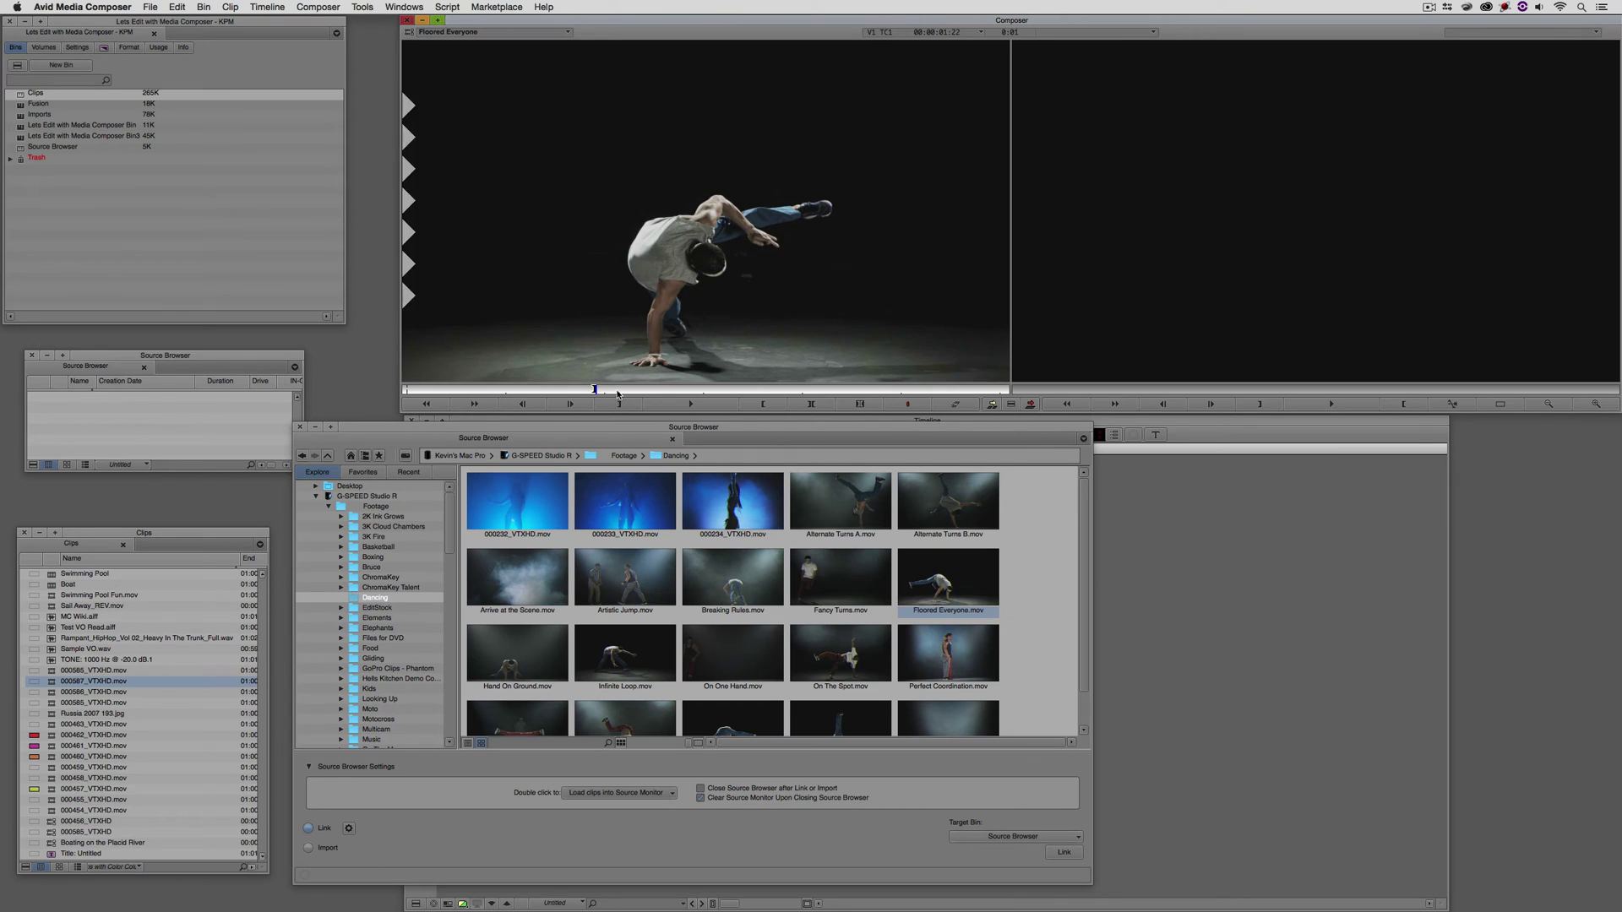
key("space")
key("space")
key("o")
Edit the marked section into a new sequence in the Source Browser bin.
key("ctrl+u")
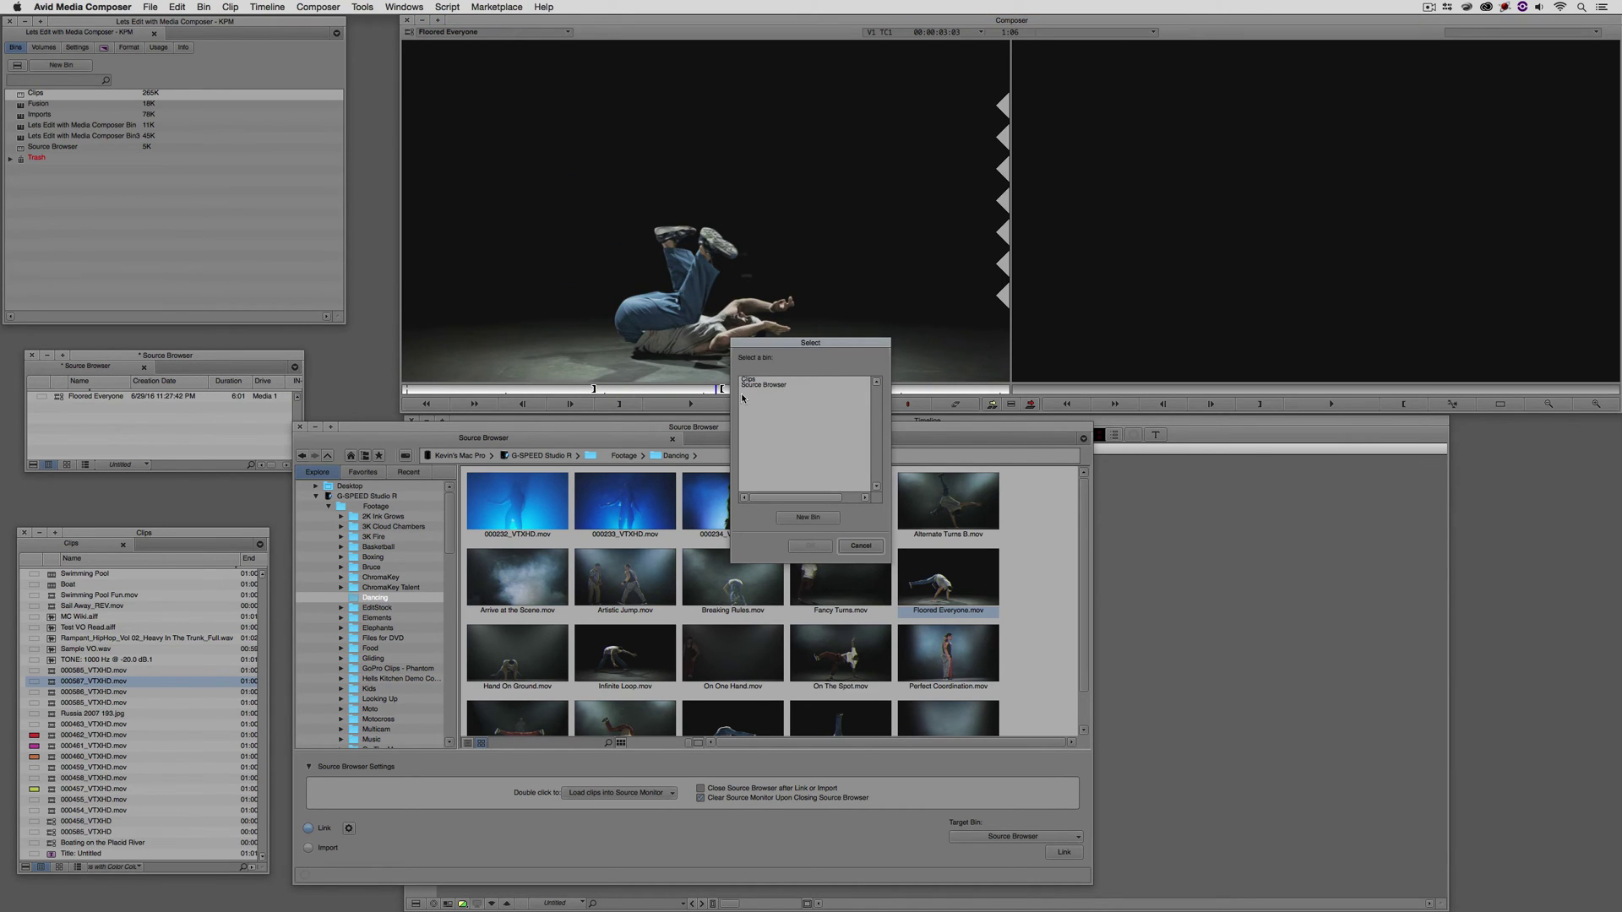
left_click(771, 386)
left_click(810, 545)
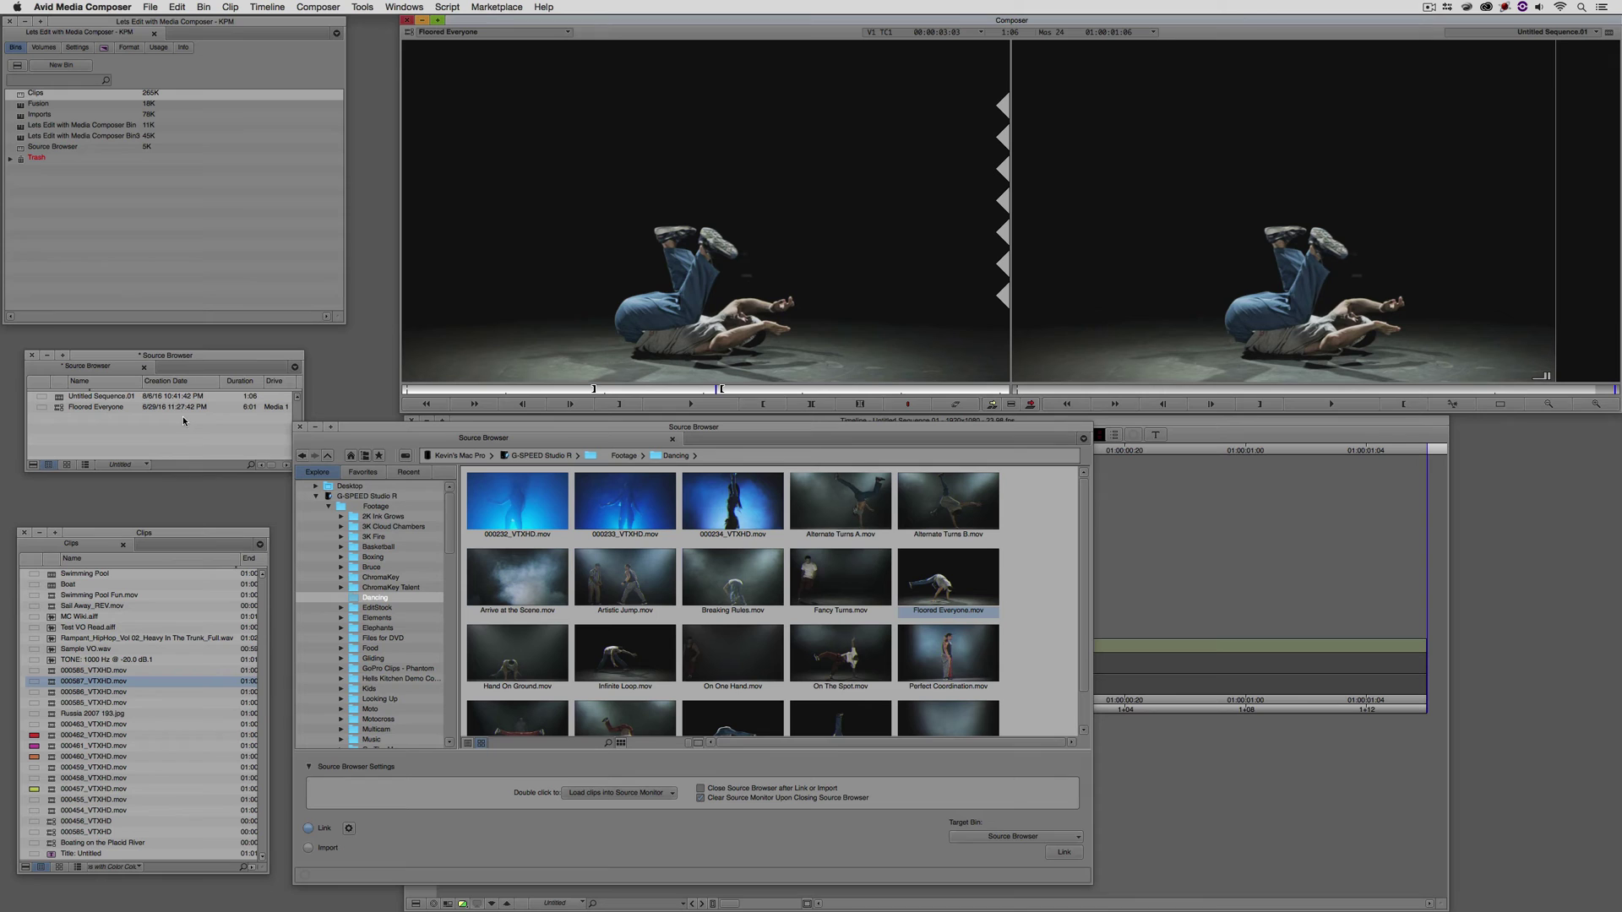
Move the Source Browser back over the monitors, keeping Source Browser as target bin.
left_click_drag(405, 453, 410, 277)
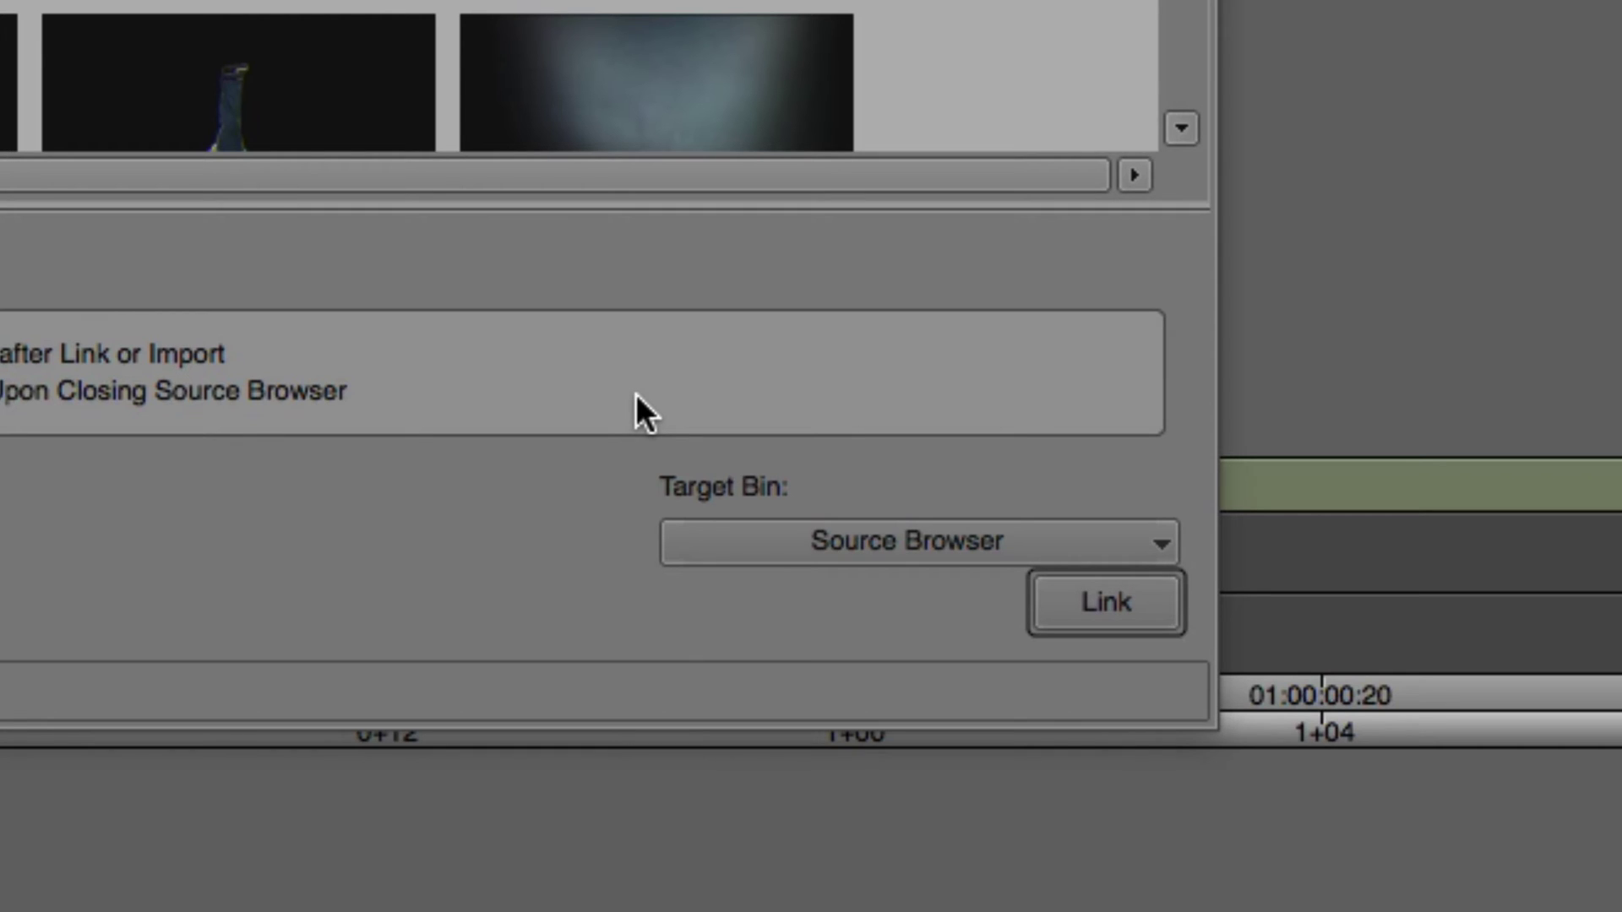
left_click(878, 541)
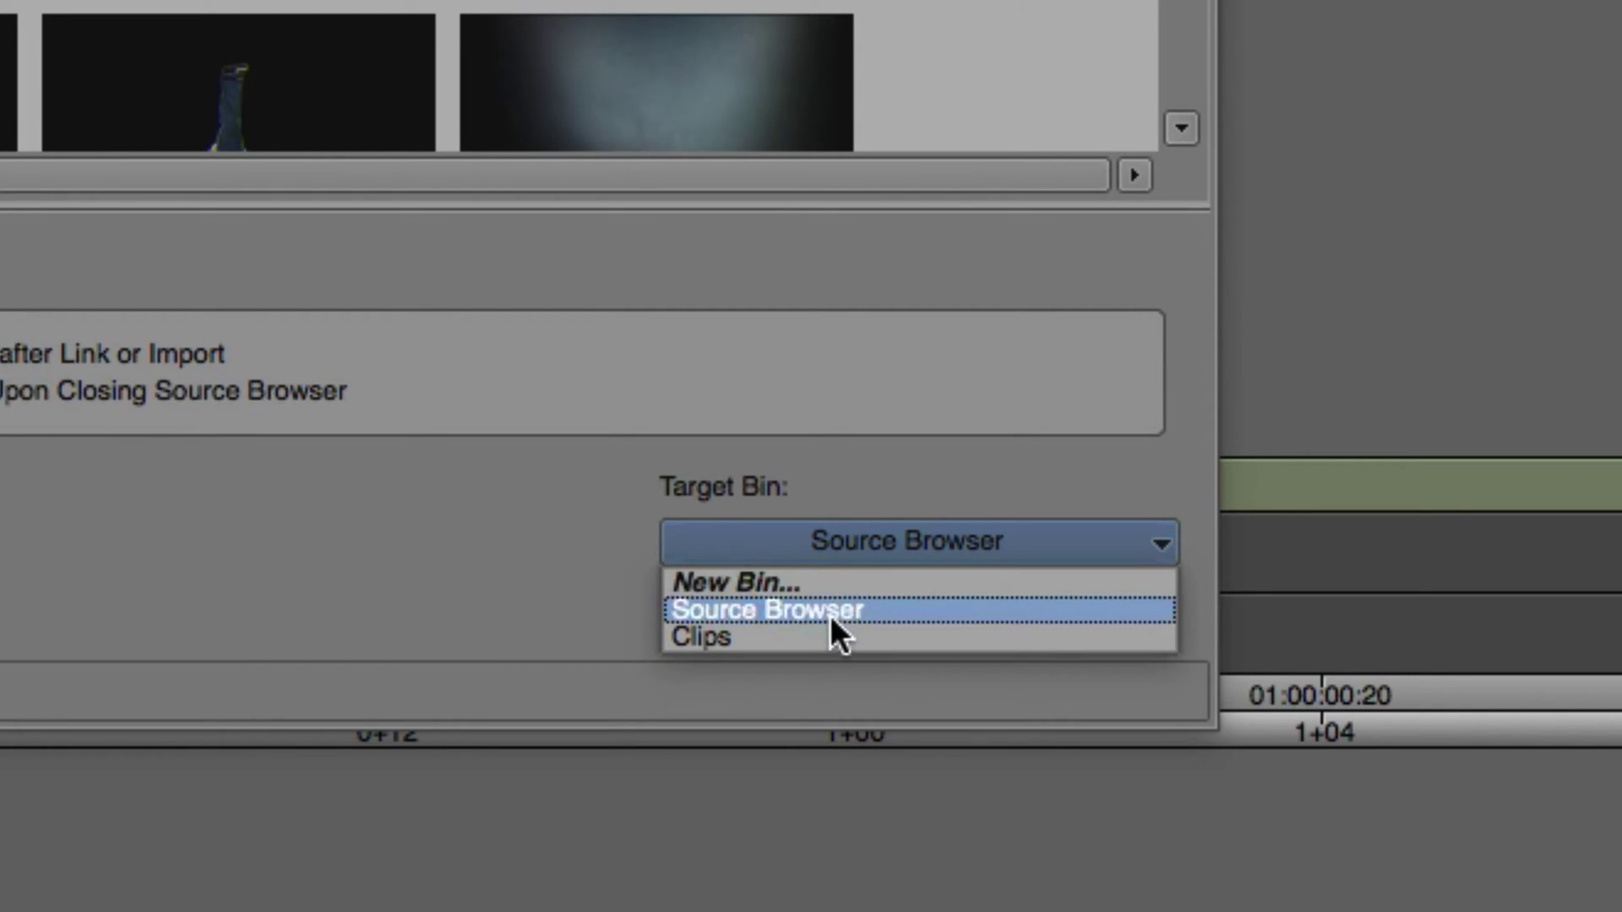
left_click(749, 601)
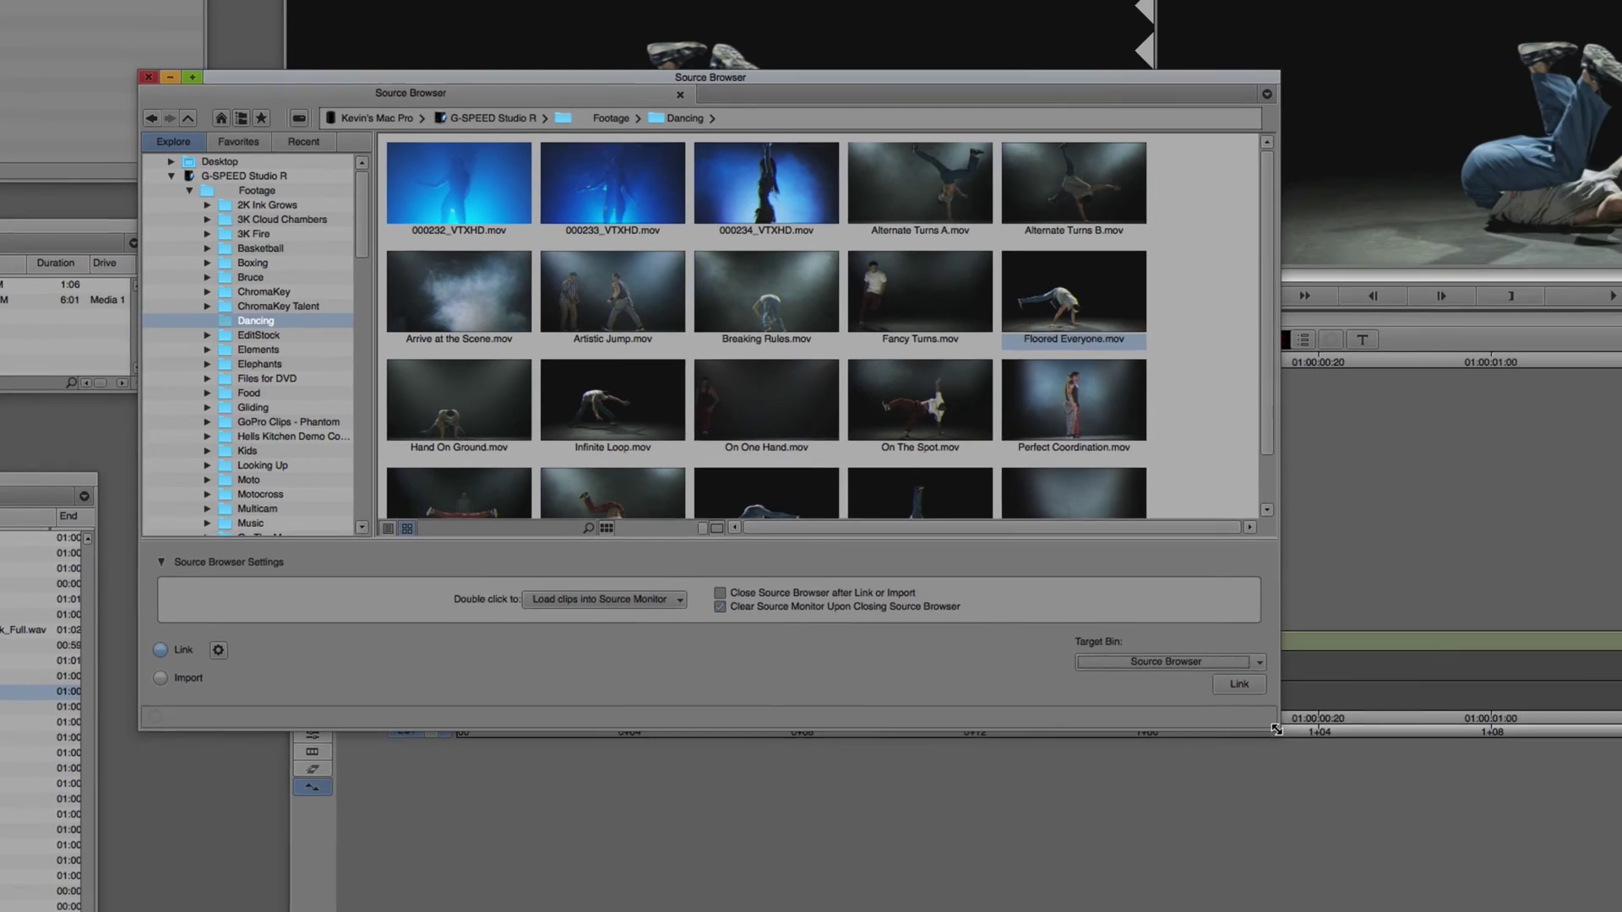
Enlarge the Source Browser to seven columns and filter the Dancing clips by 'Hand'.
left_click_drag(1276, 729, 1558, 850)
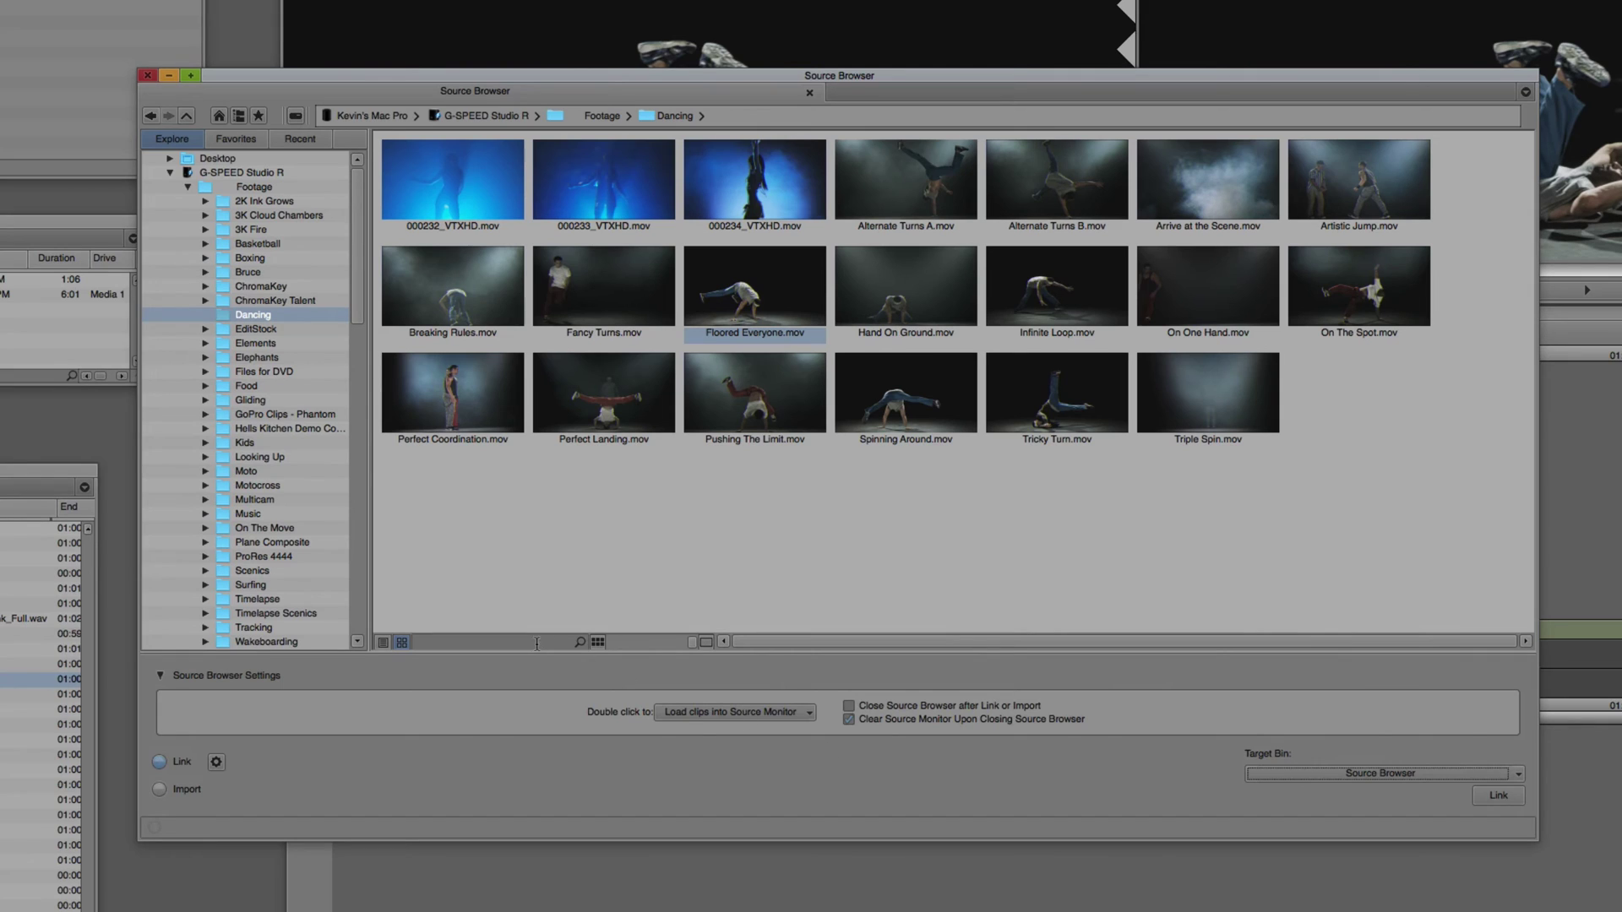
left_click(580, 645)
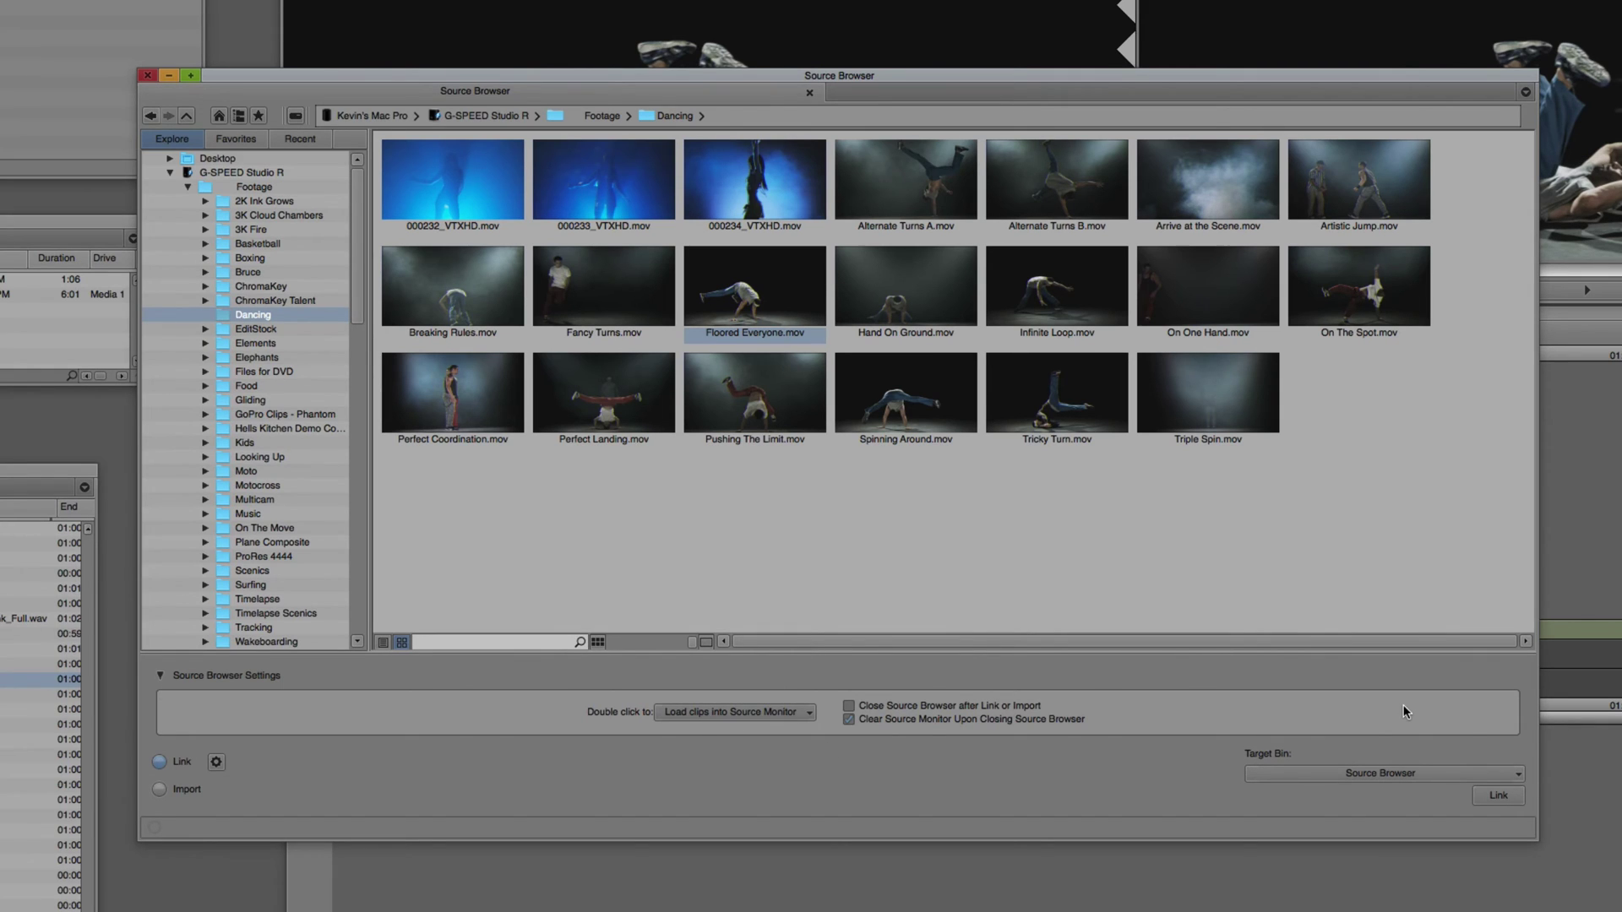
type("Hand")
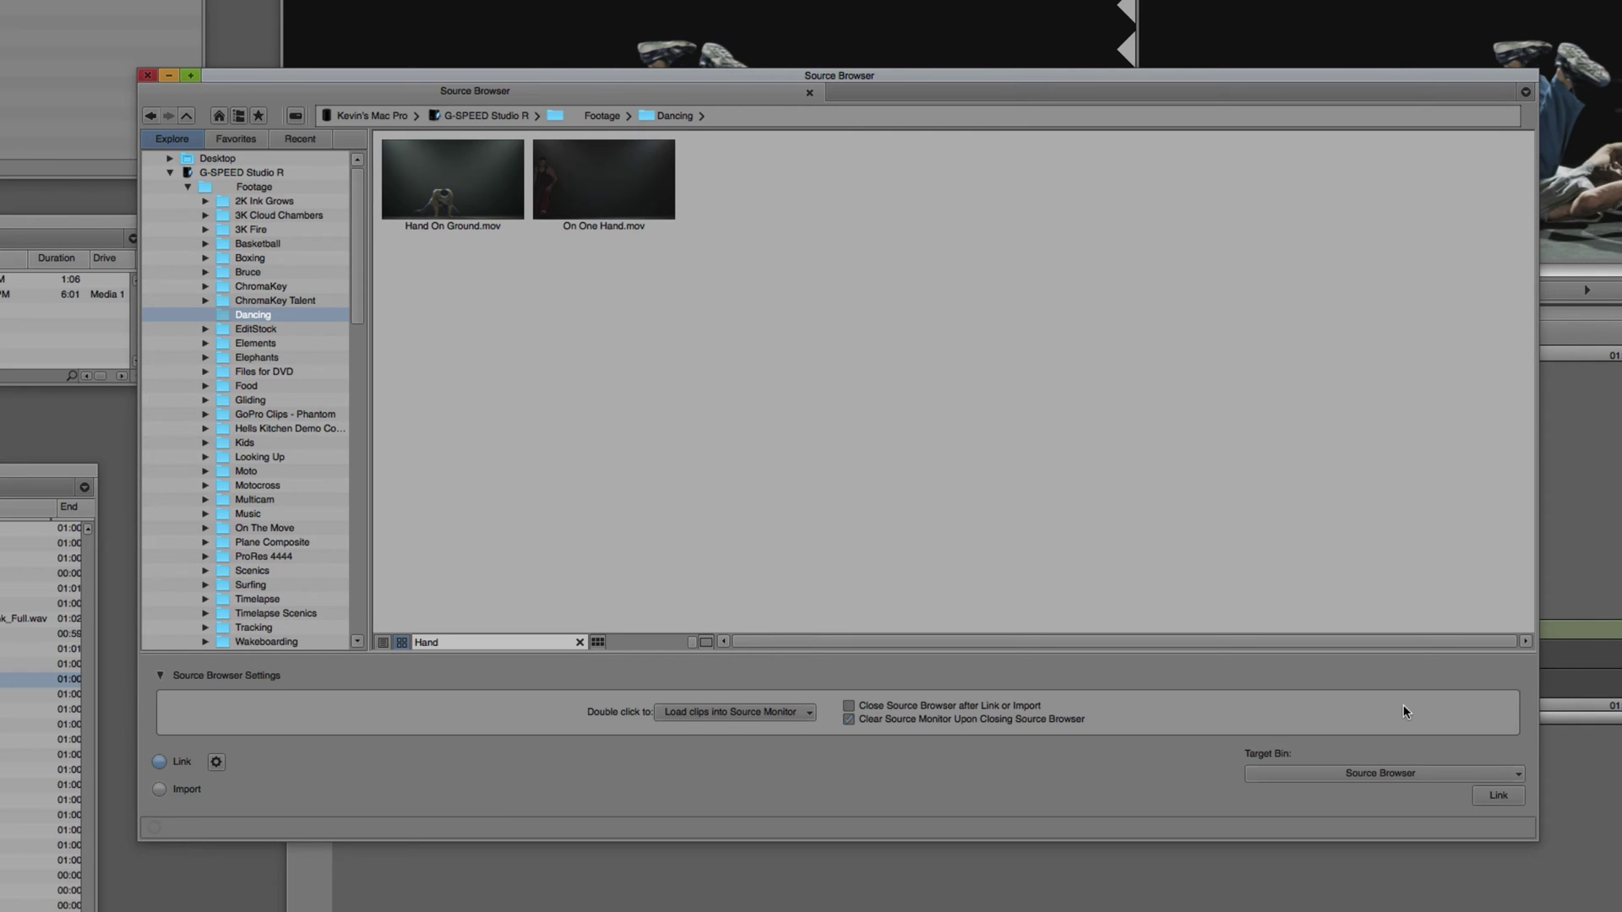
Clear the 'Hand' filter and set the Source Browser to Import at DNxHD 115 MXF on Media 1.
left_click(579, 643)
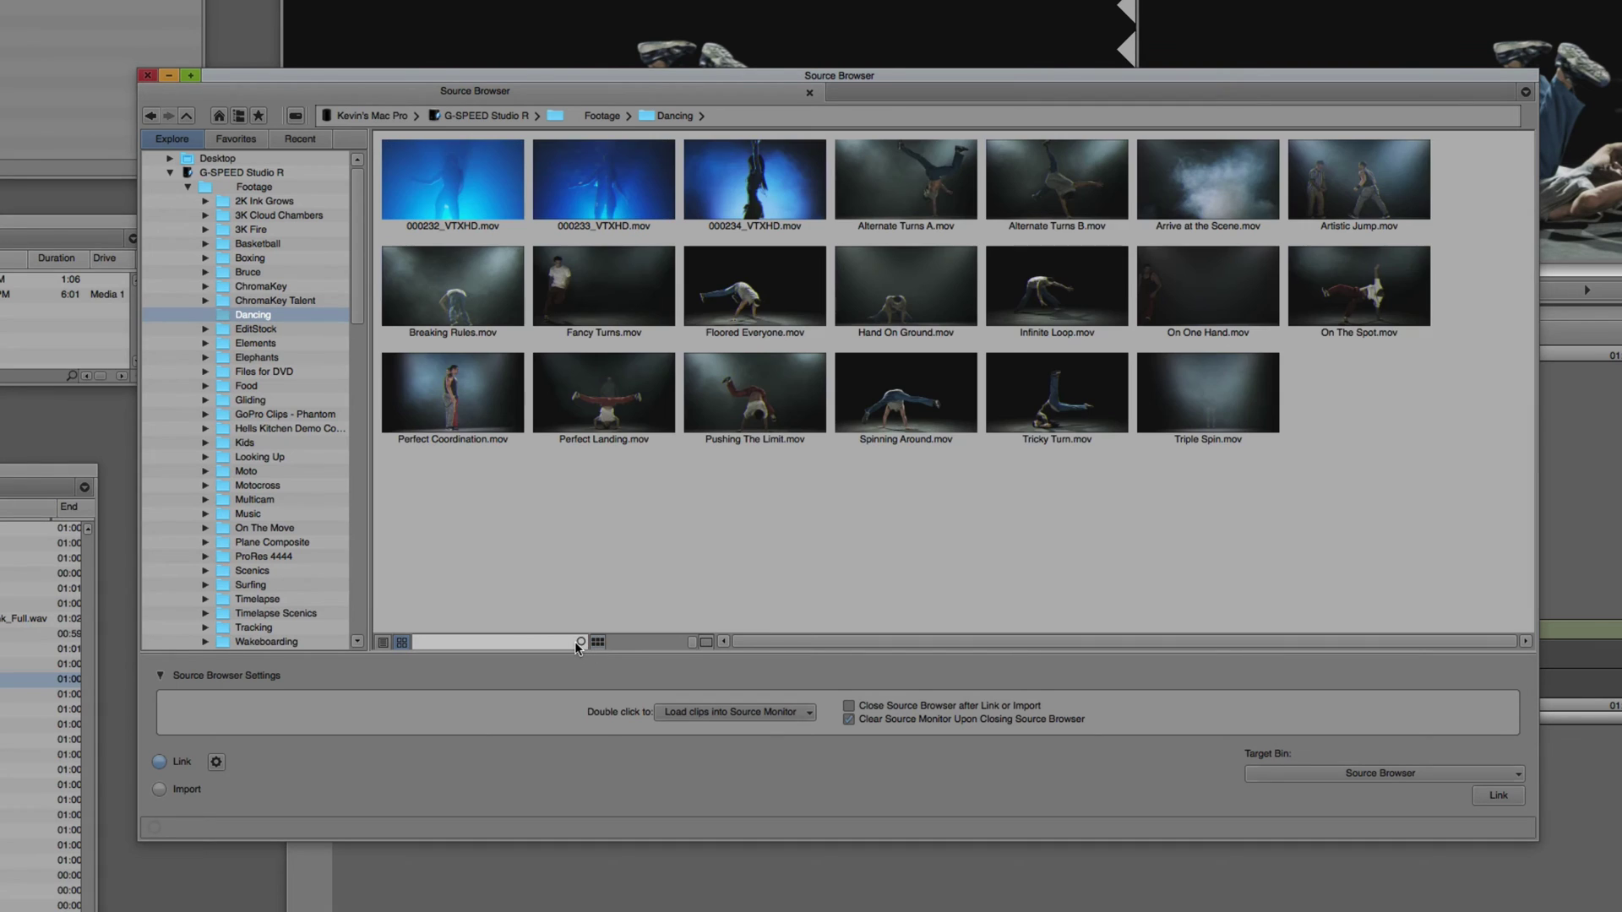
left_click(160, 790)
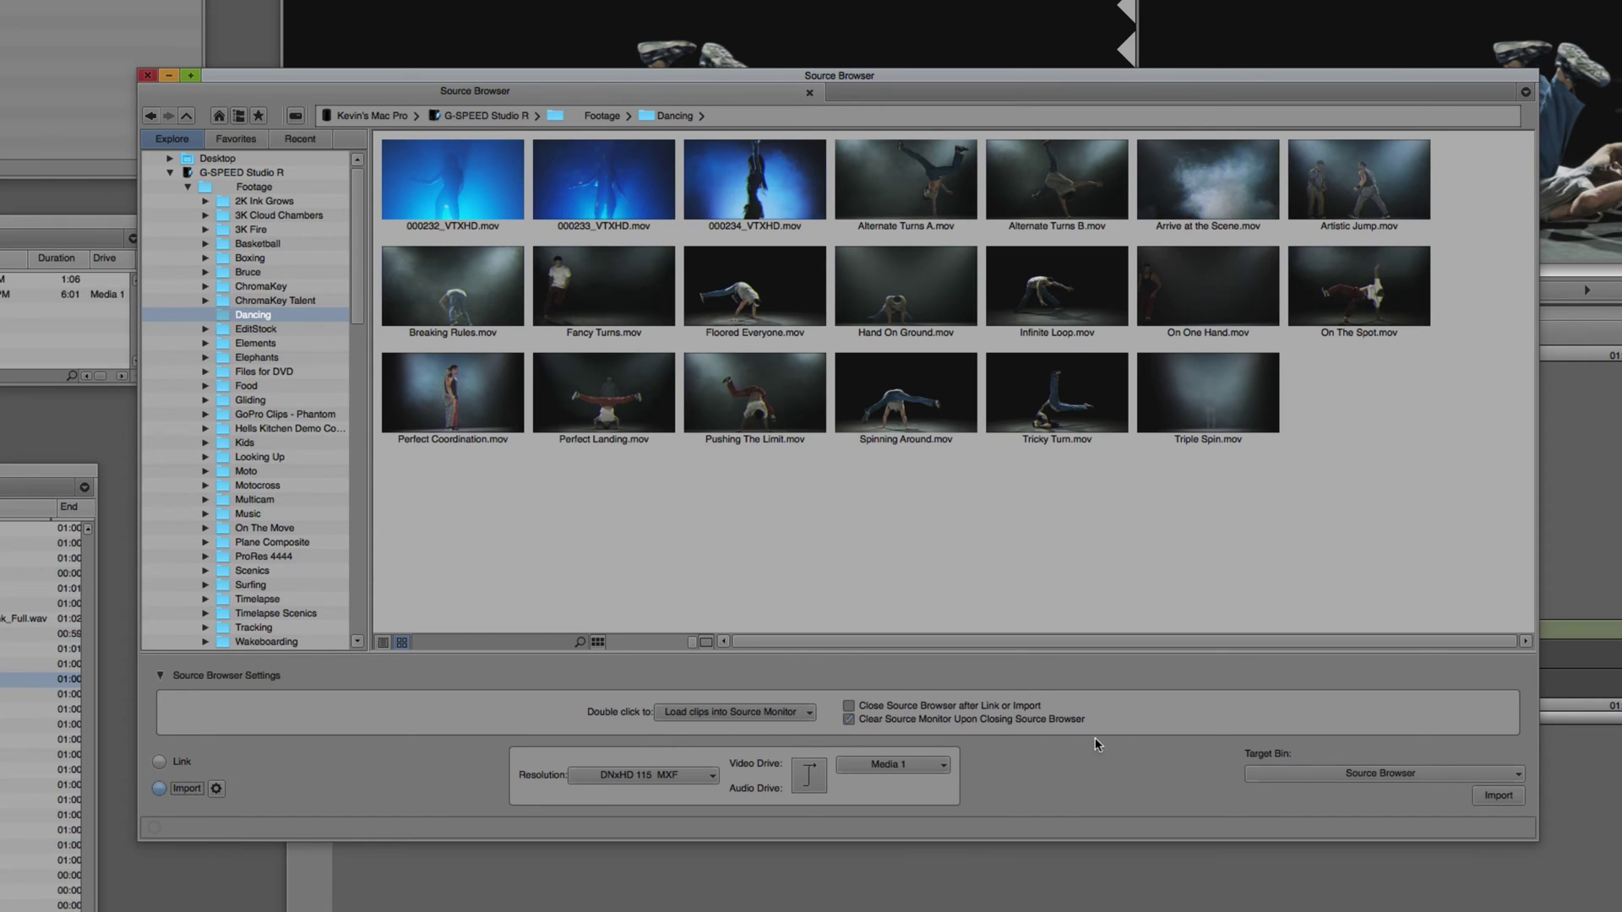
left_click(791, 714)
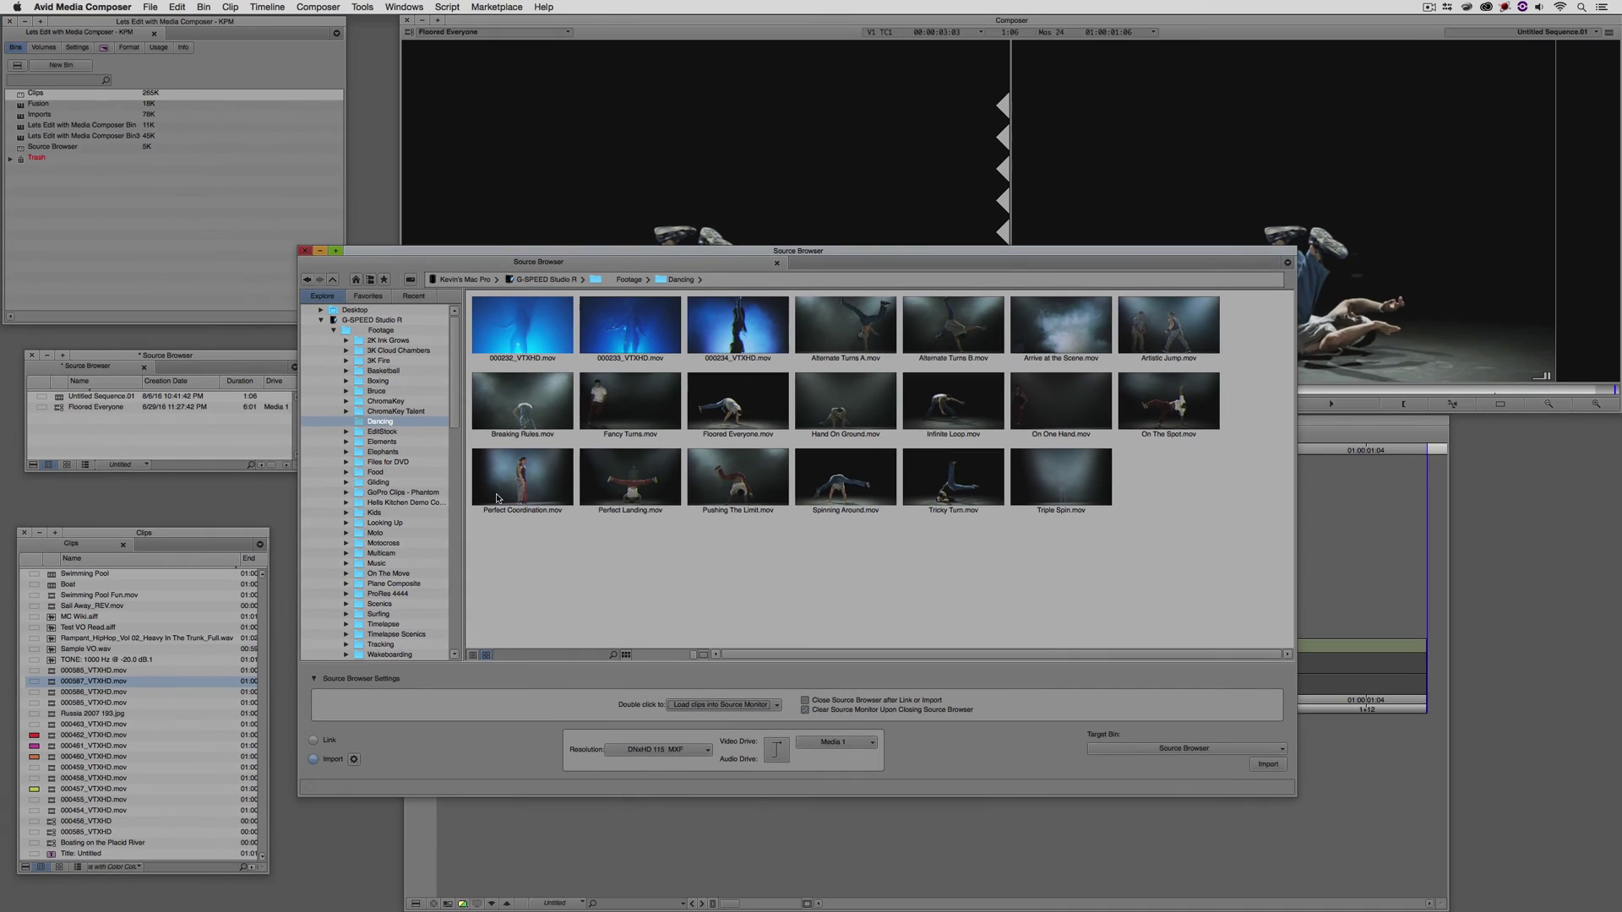
Close the Source Browser and open the Rampant Design Tools folder in Finder to reveal Preview Sheets.
left_click(147, 75)
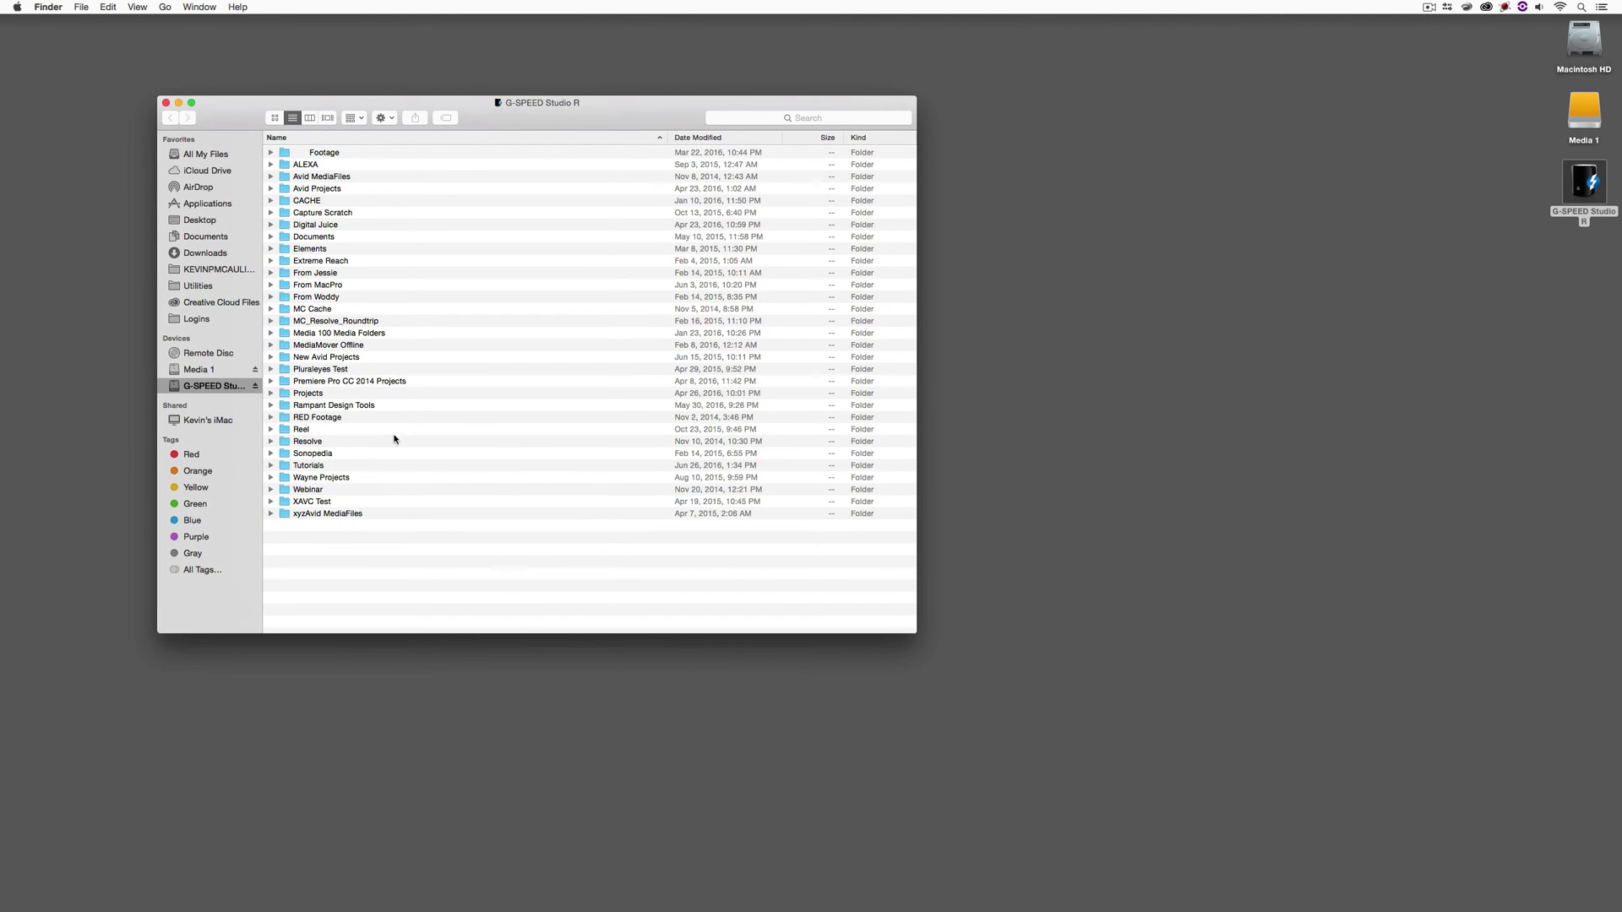
double_click(357, 407)
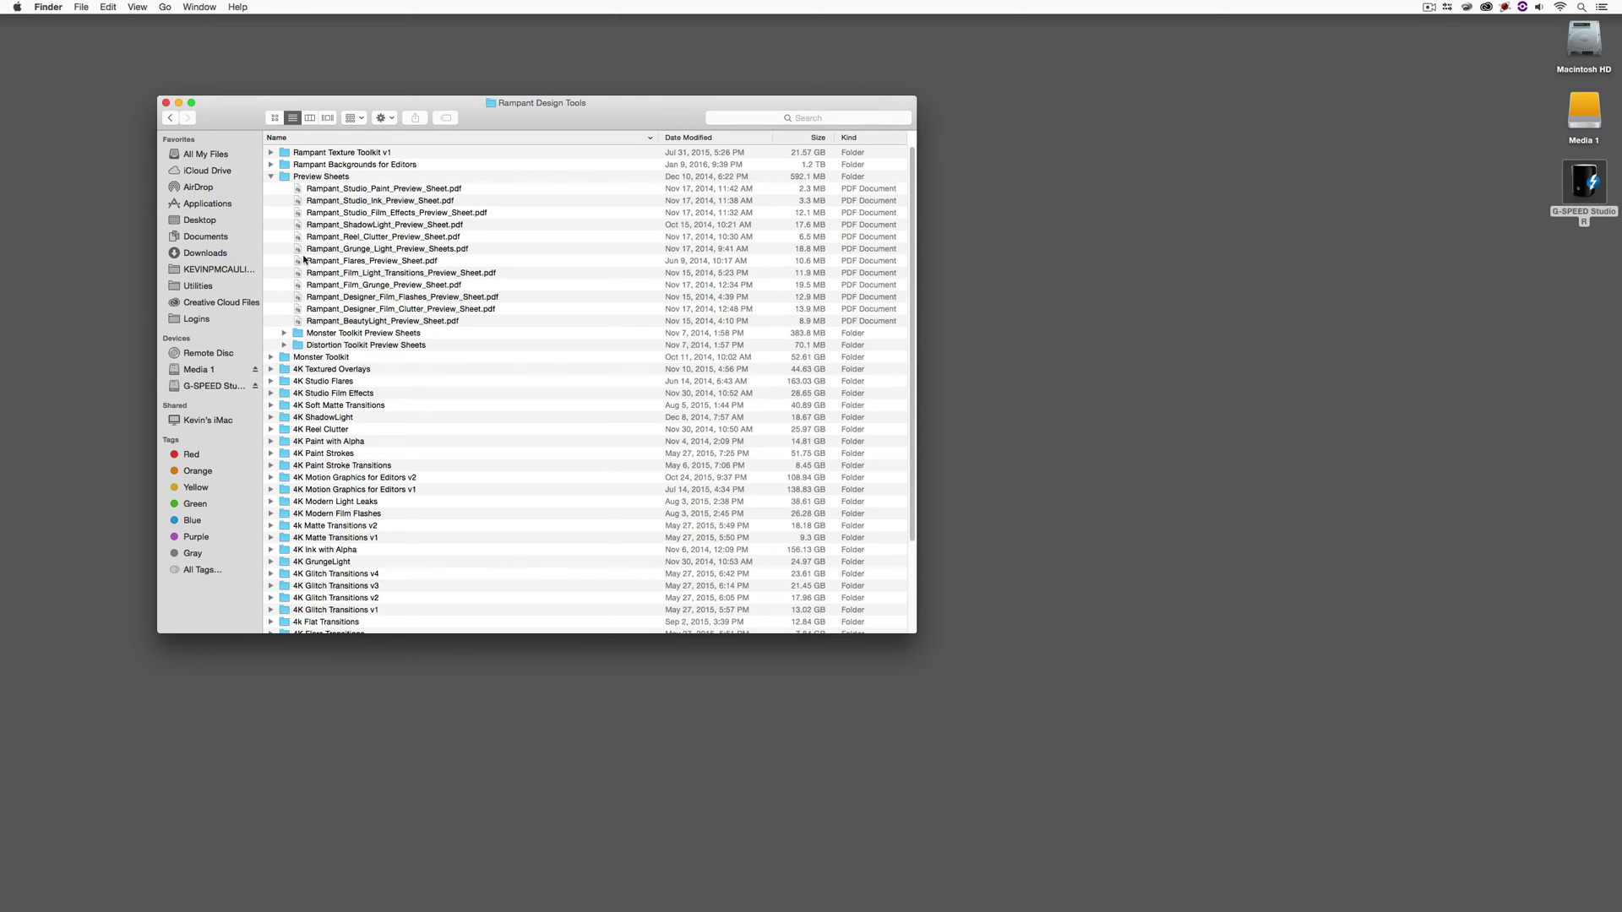
Quick Look Rampant_Flares_Preview_Sheet.pdf and page through to the Flares_151–180 thumbnails.
left_click(329, 262)
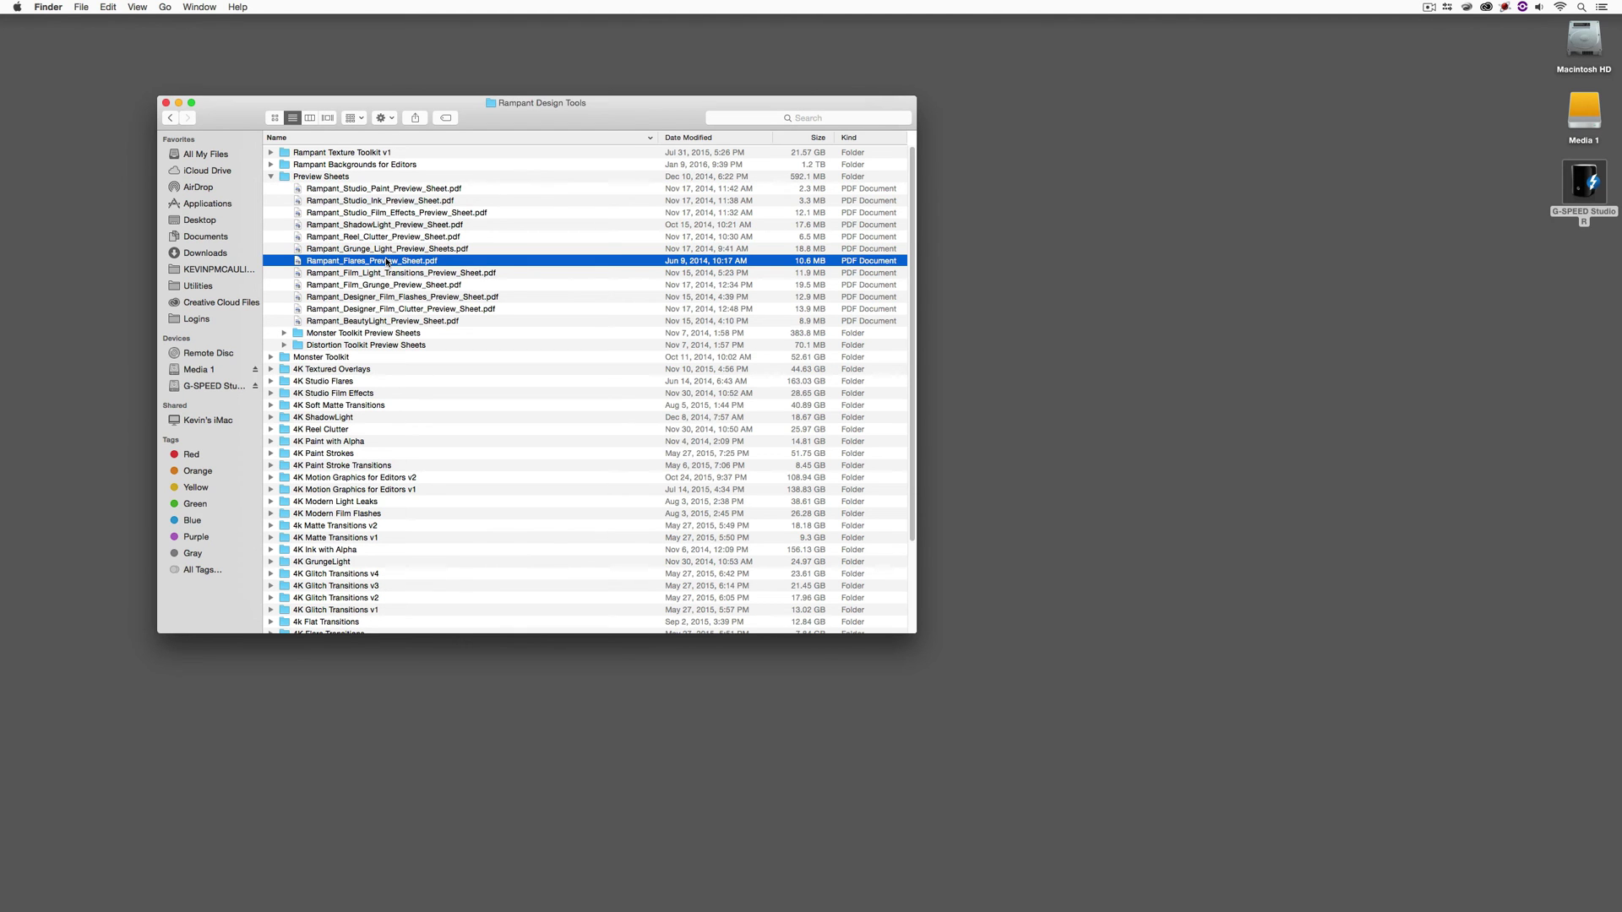
key("space")
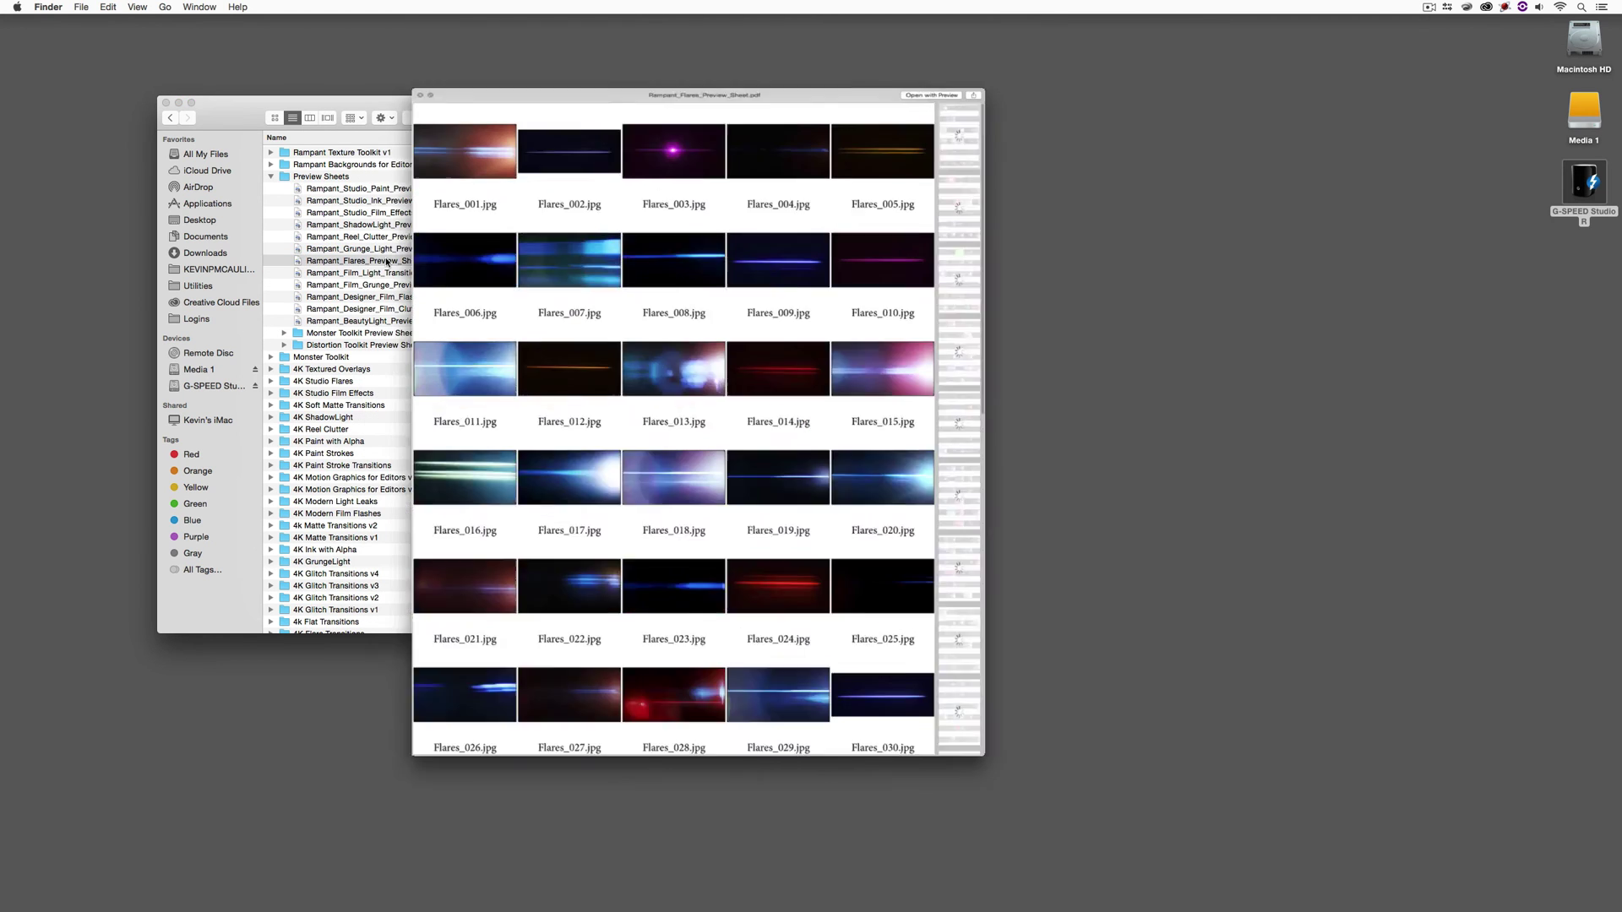
left_click(1137, 199)
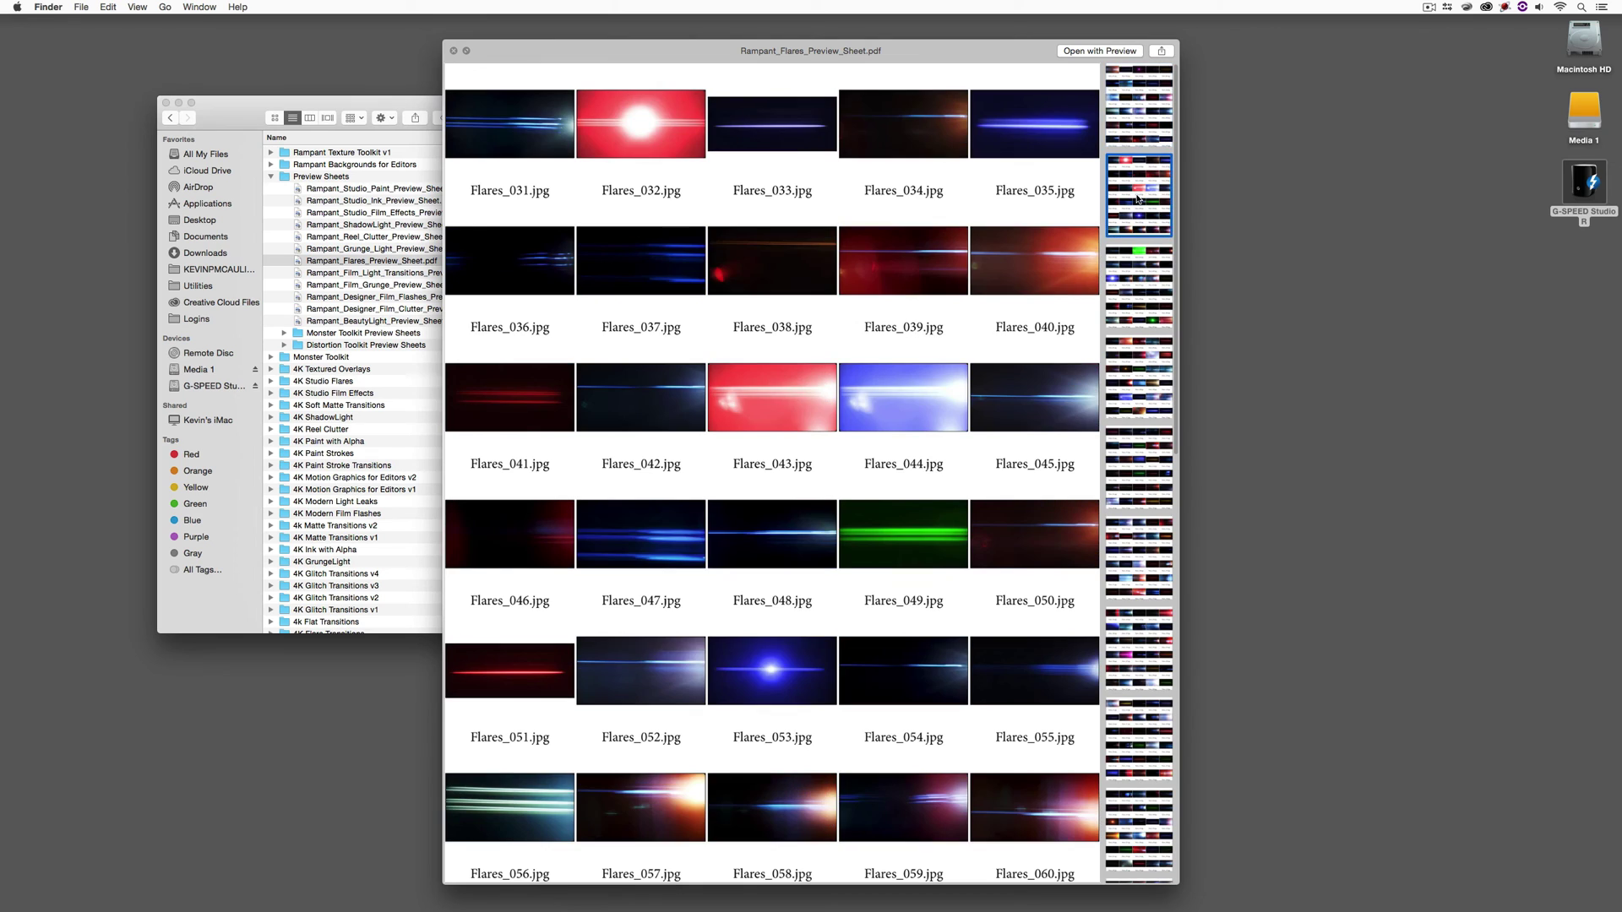
left_click(1138, 290)
left_click(1135, 366)
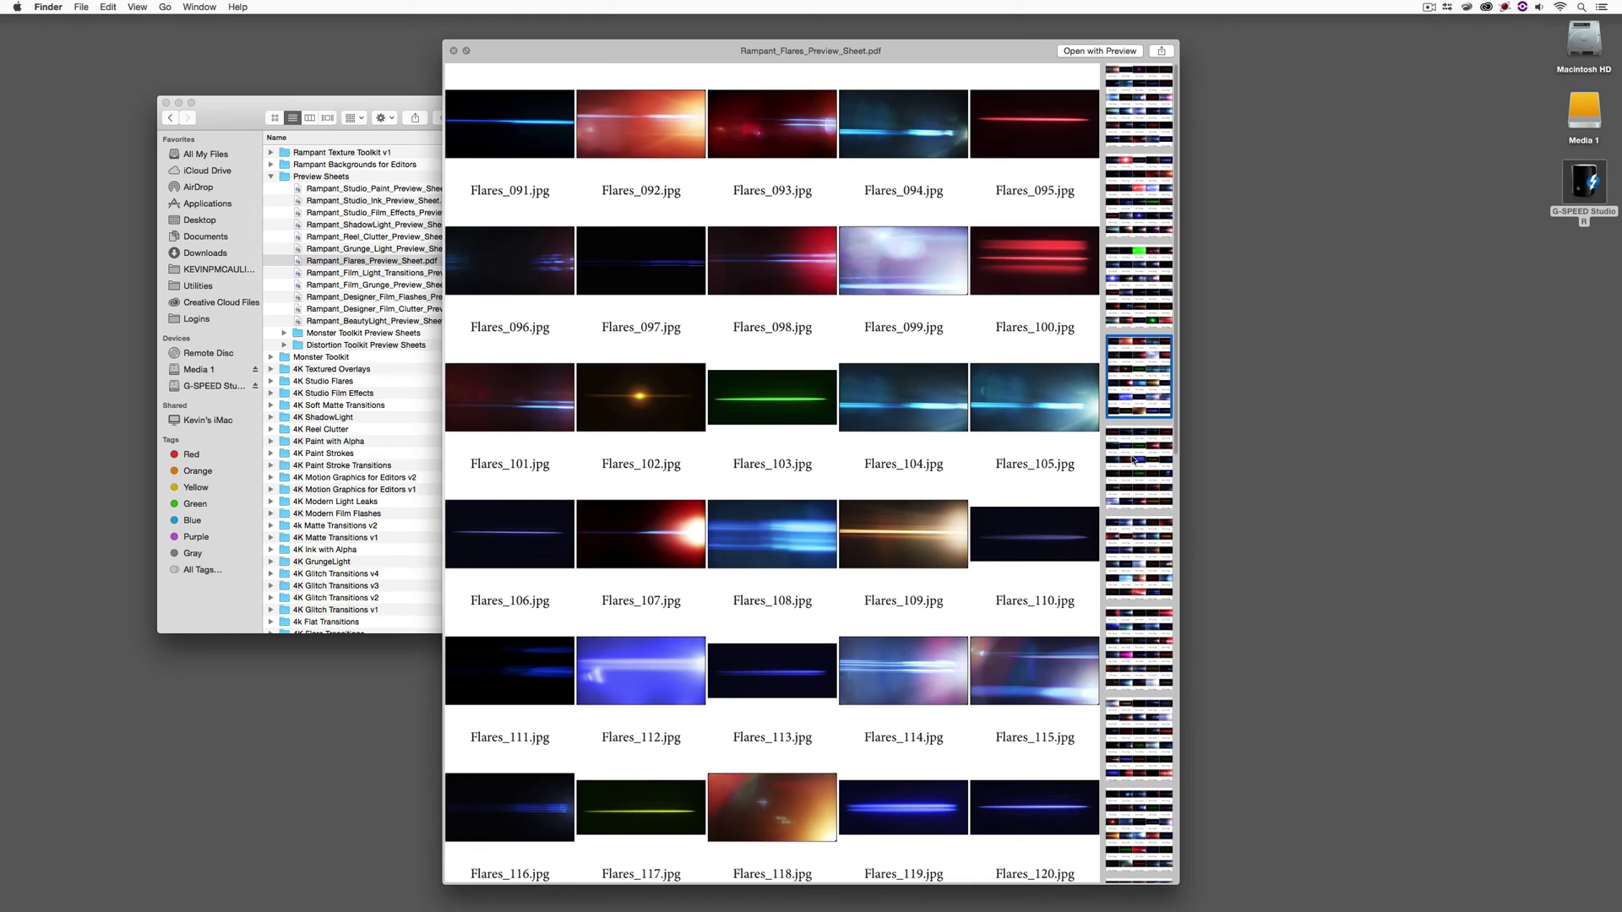
left_click(1134, 460)
left_click(1136, 569)
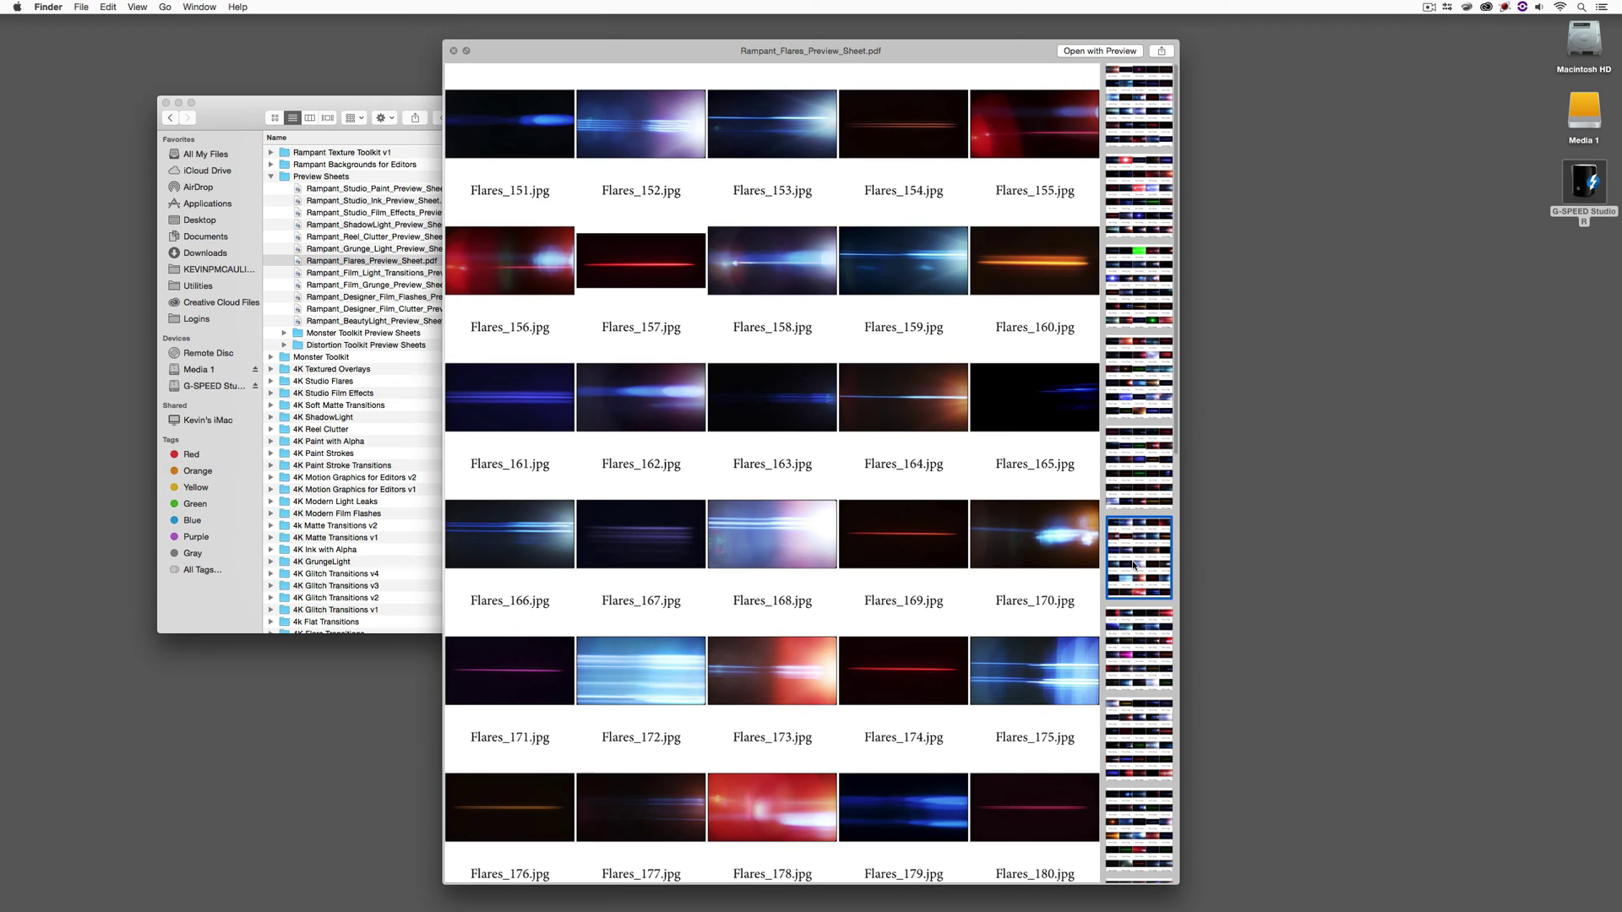
Close the flare sheet preview and return to Avid Media Composer.
key("space")
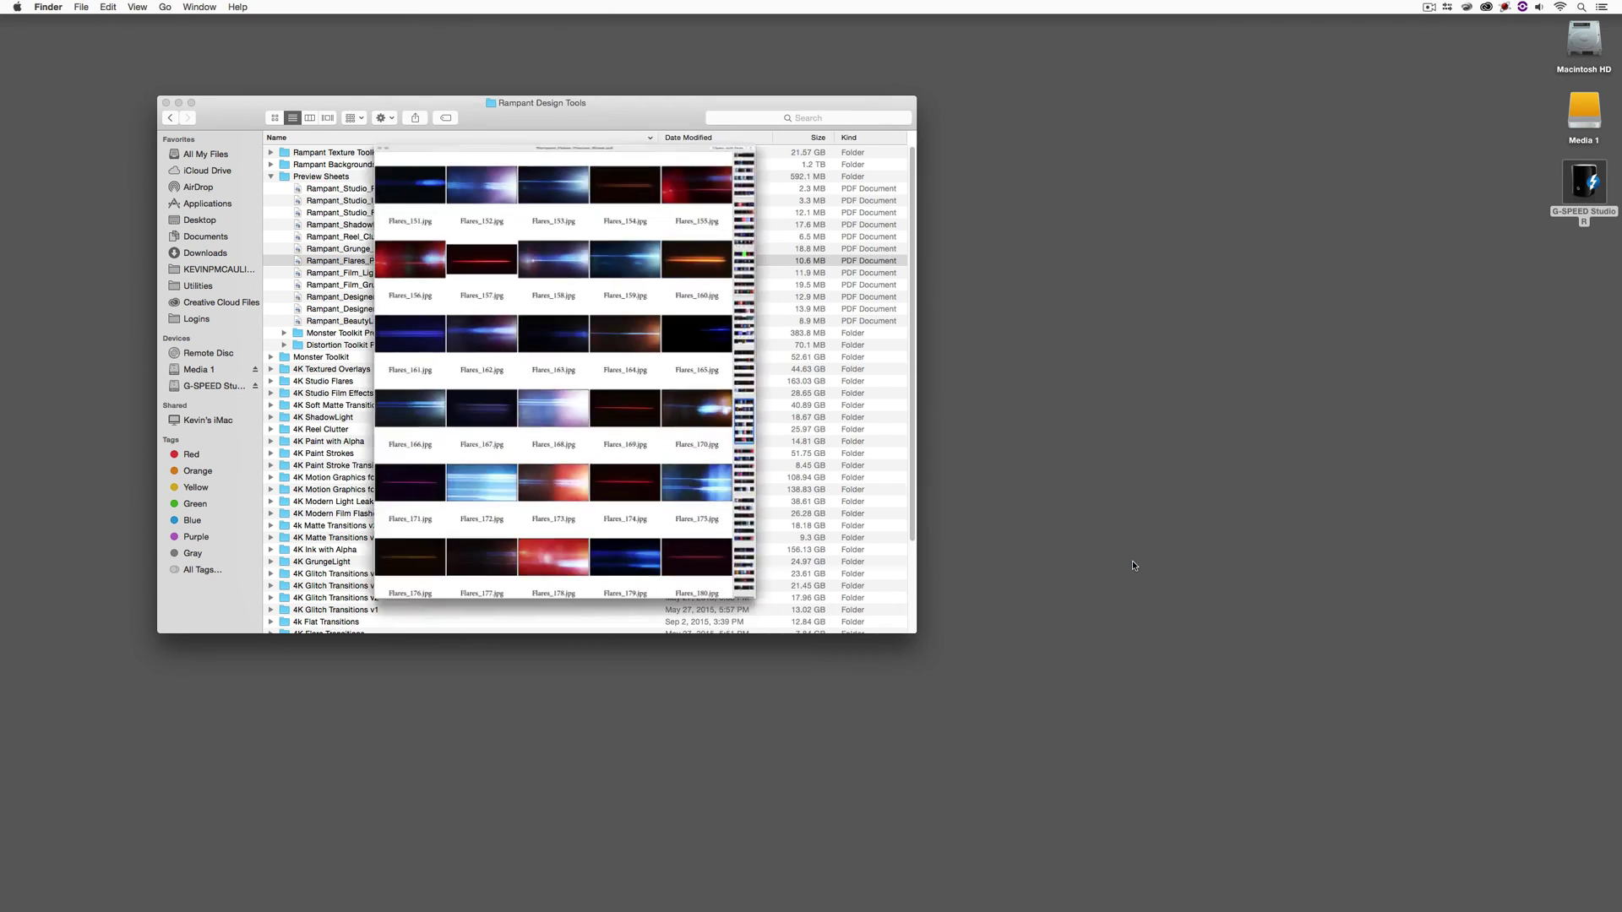
key("super+Tab")
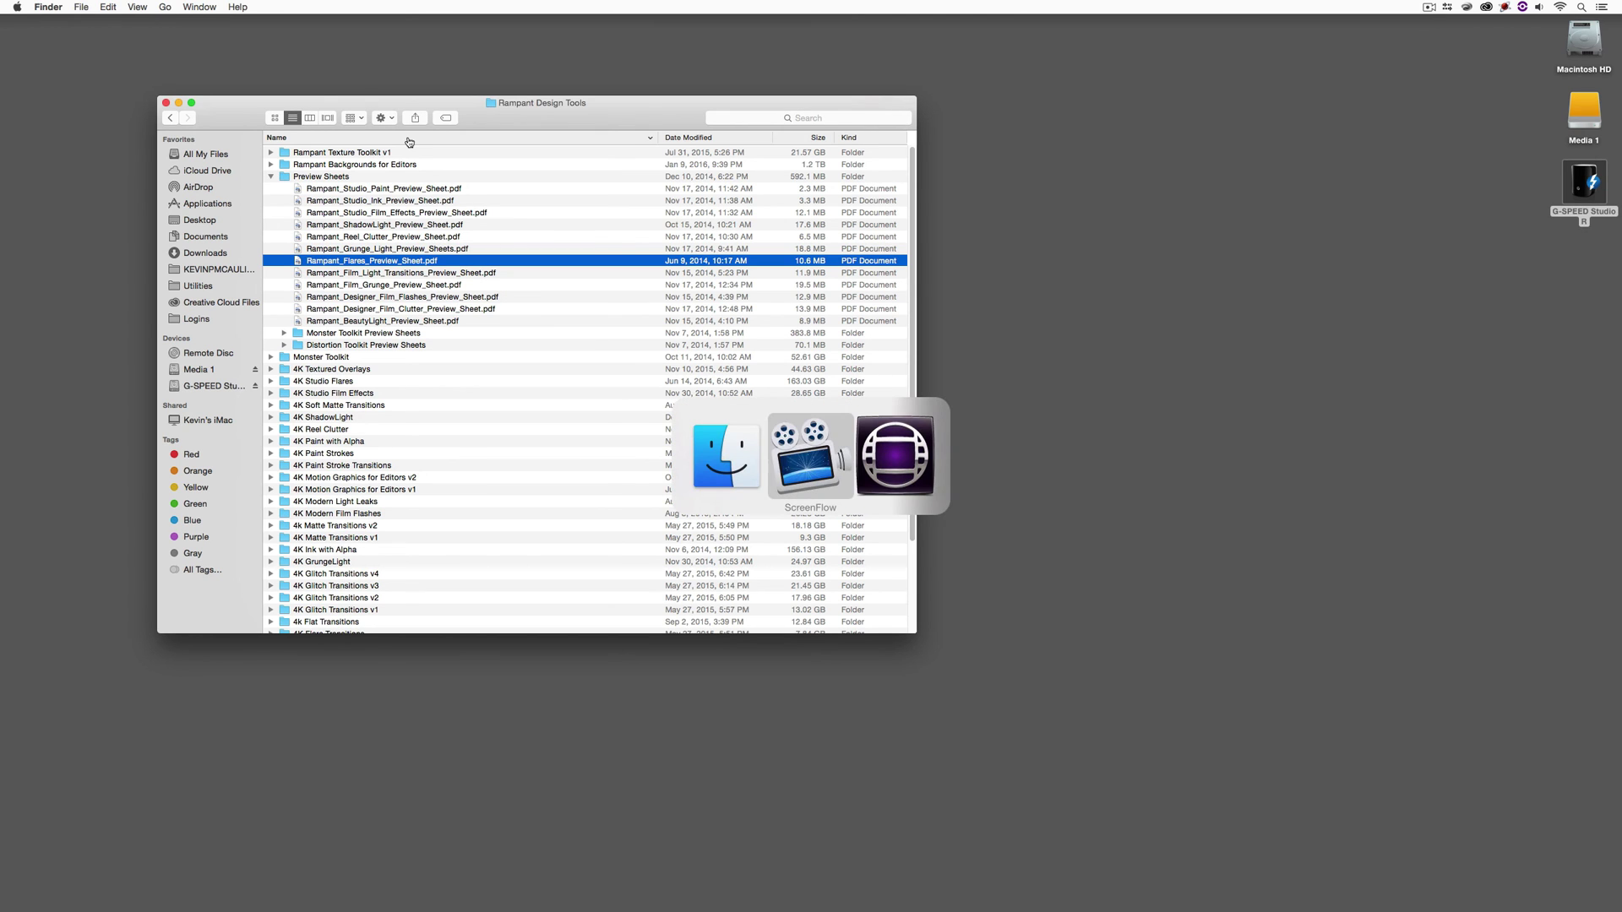
key("super+Tab")
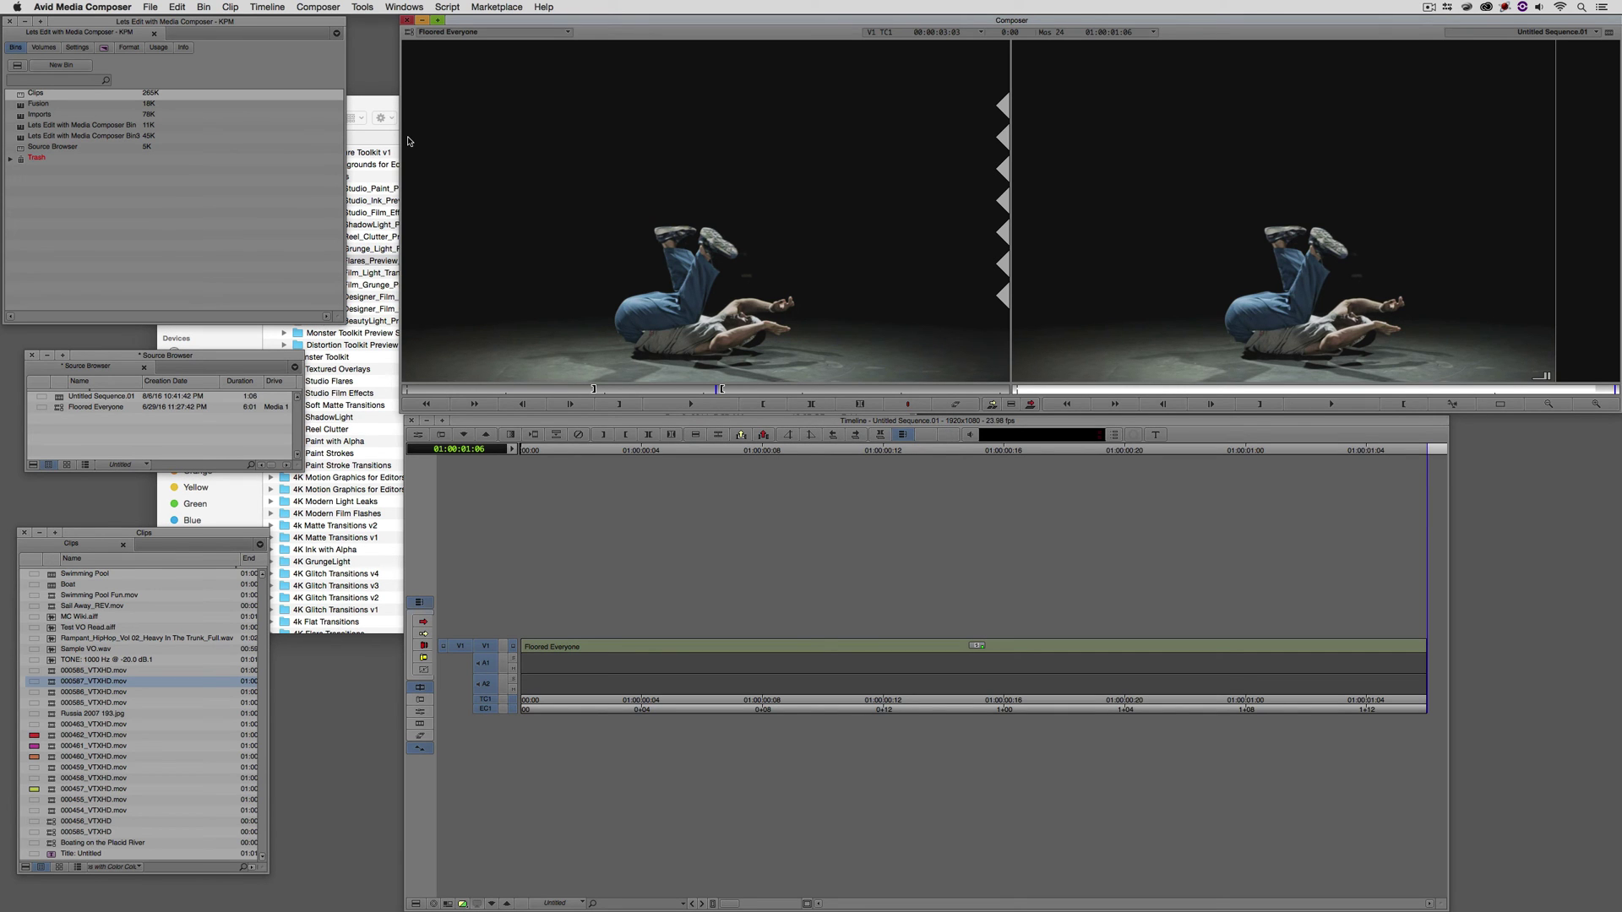
left_click(365, 99)
left_click(166, 101)
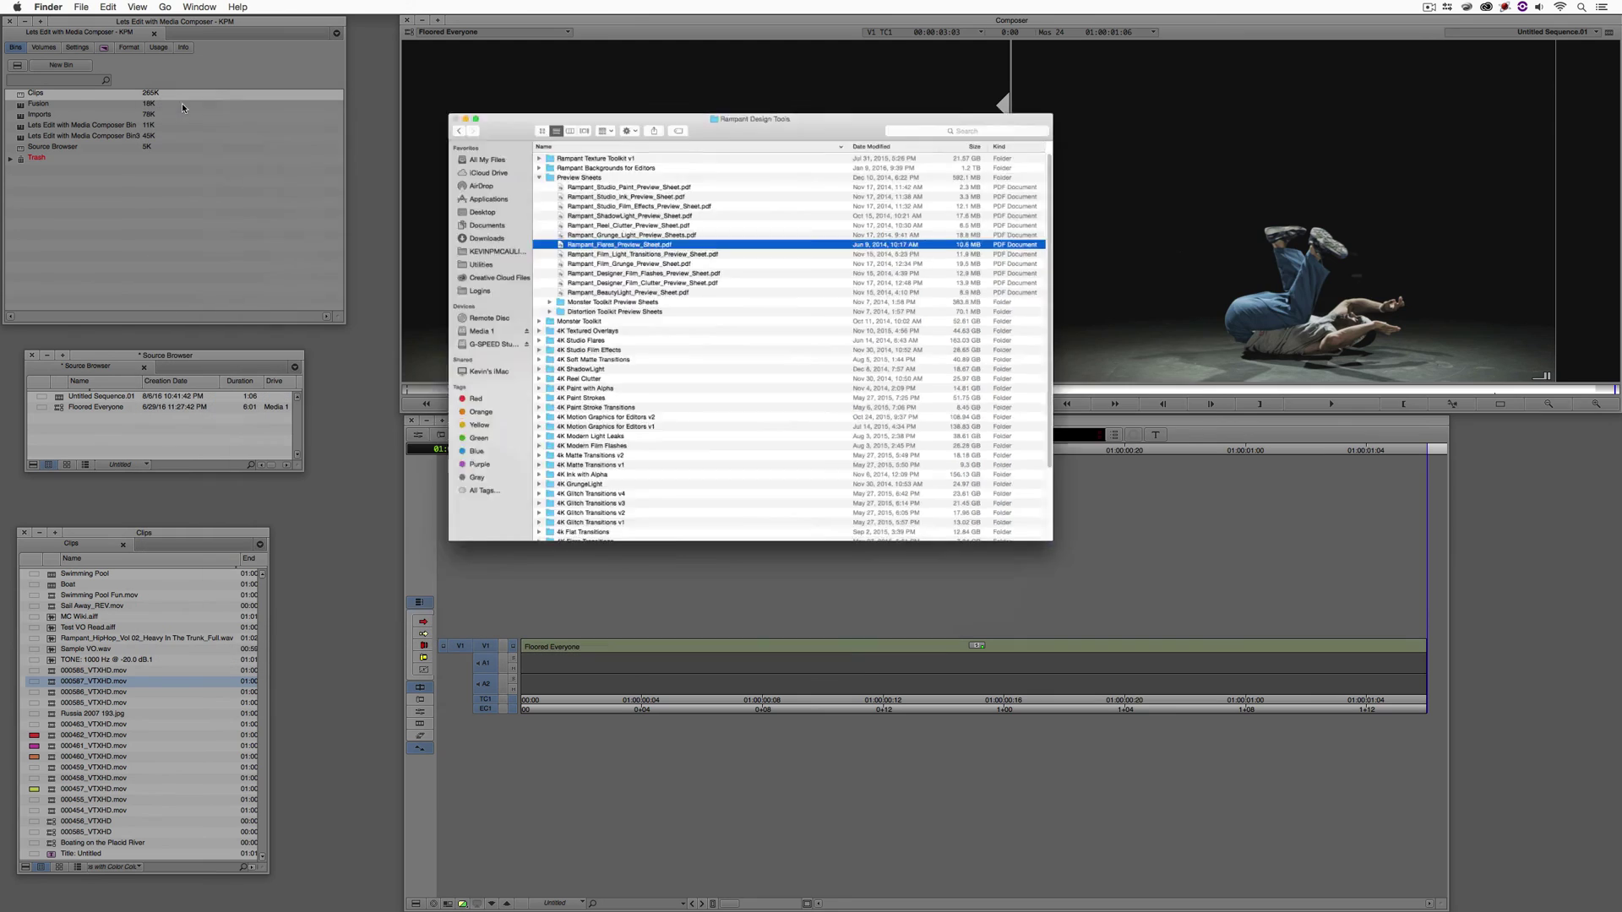
left_click(183, 107)
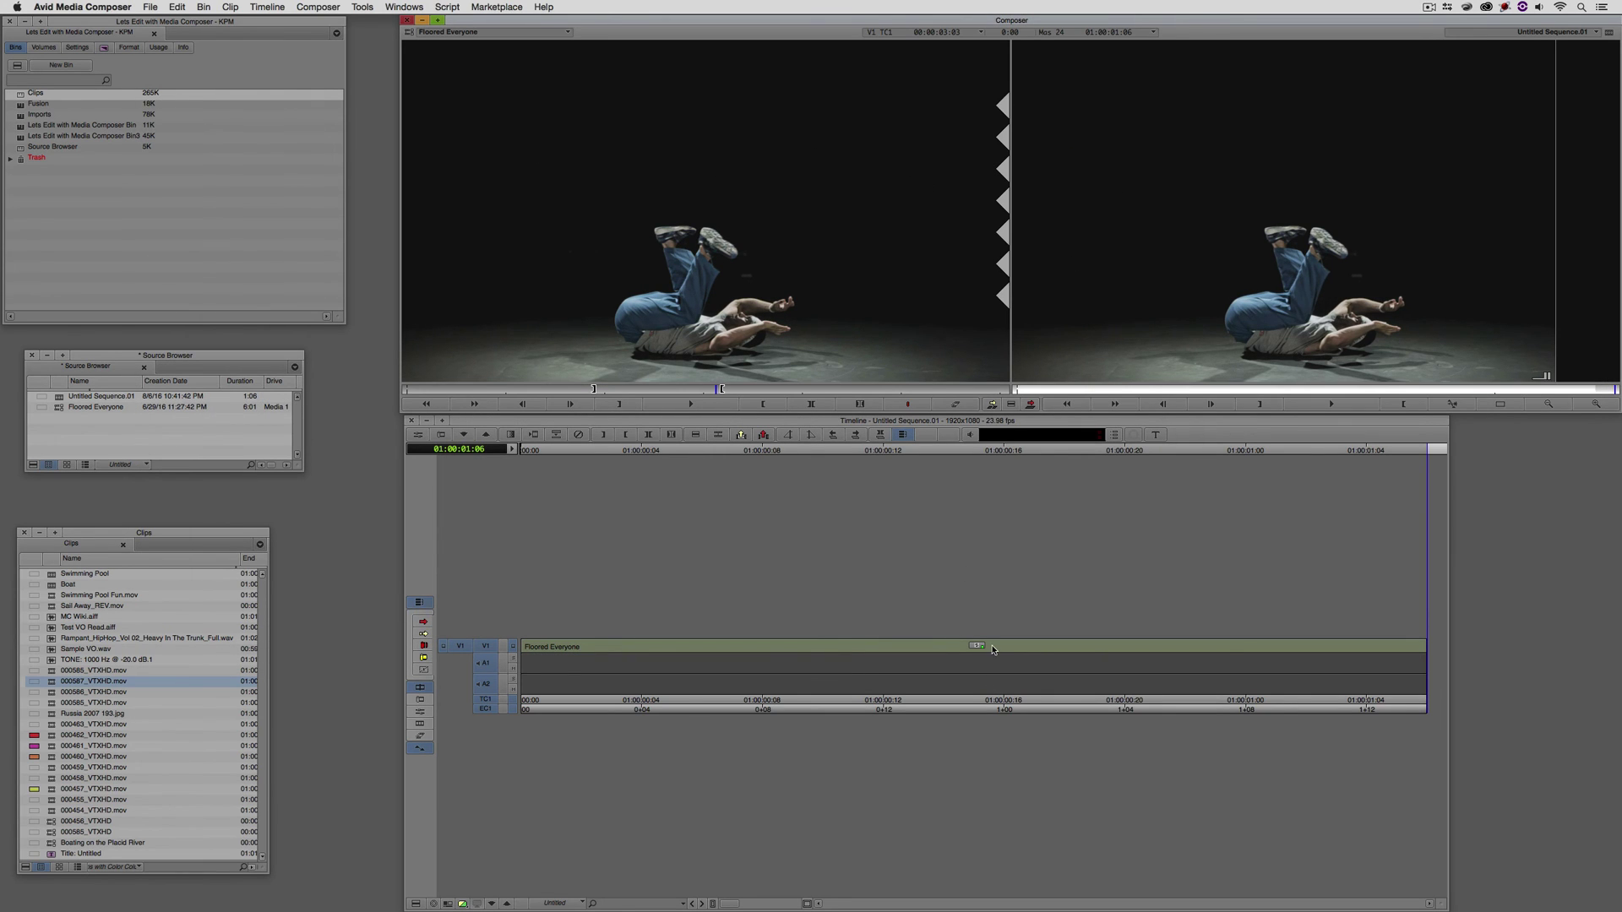
Park near 01:00:03:04, add a V2 track with Cmd+Y and patch source video to V2.
left_click_drag(993, 650, 554, 660)
left_click(655, 284)
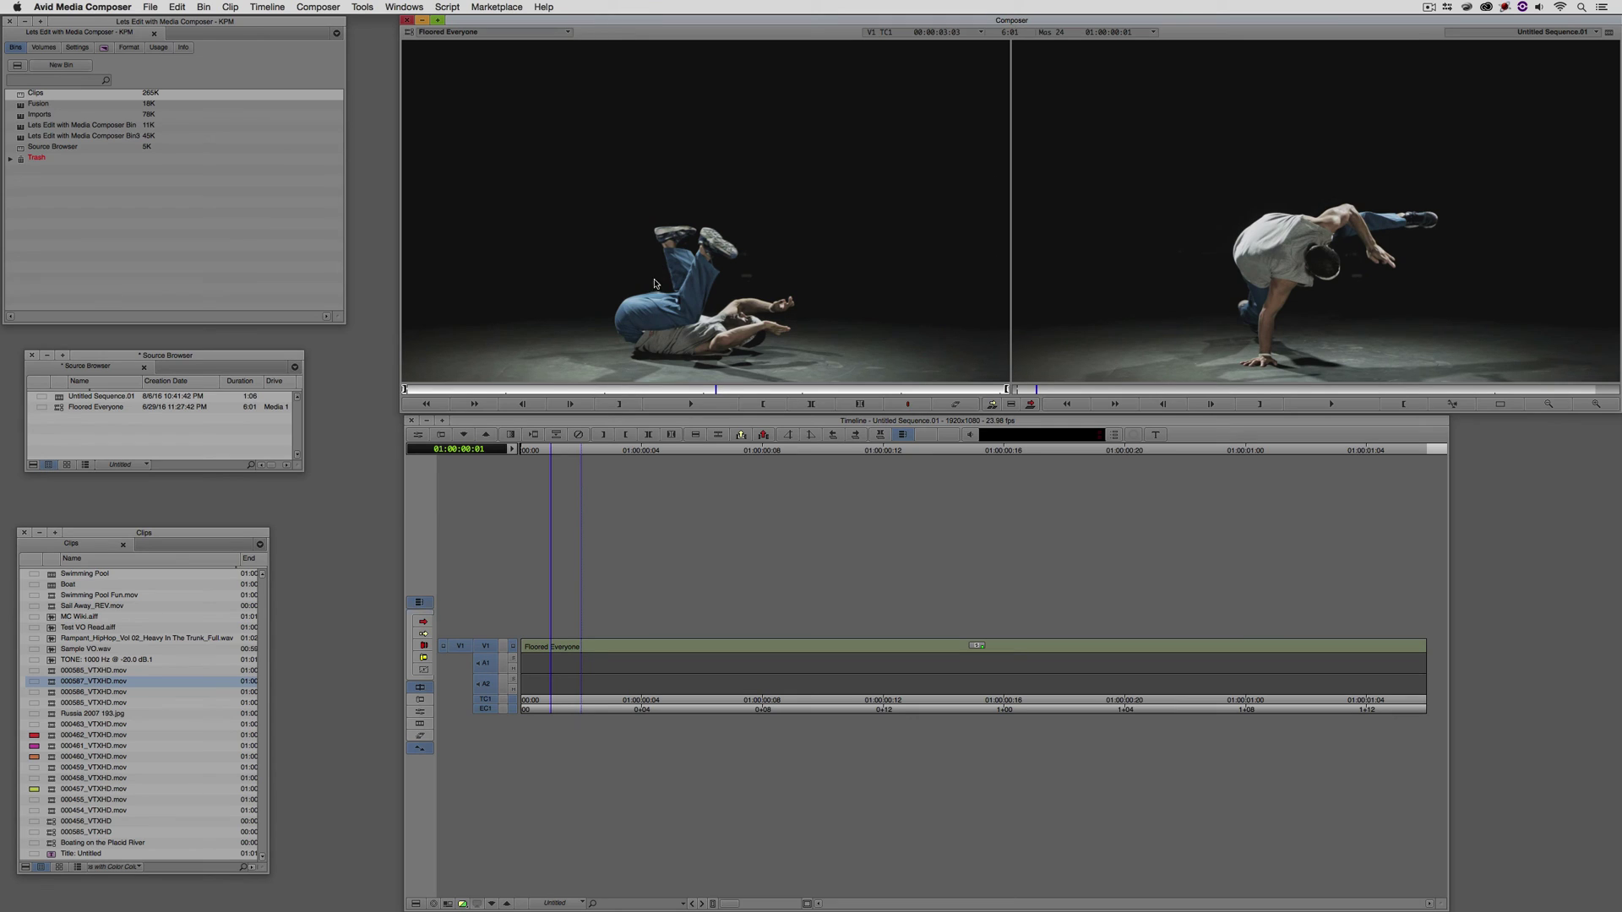
left_click(617, 627)
key("Home")
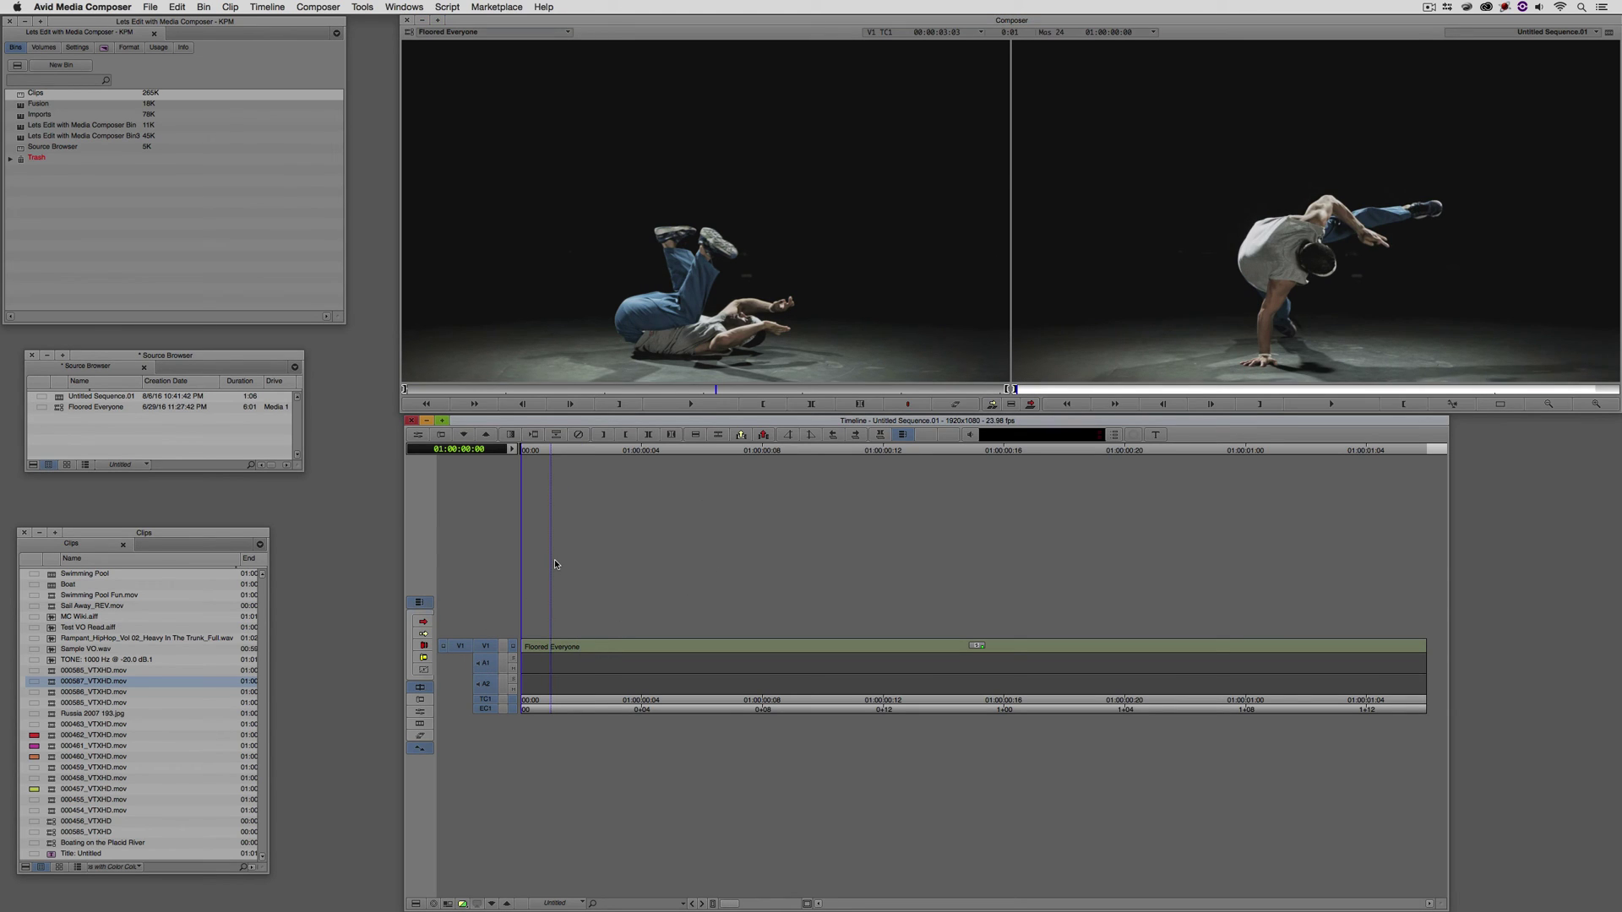
key("b")
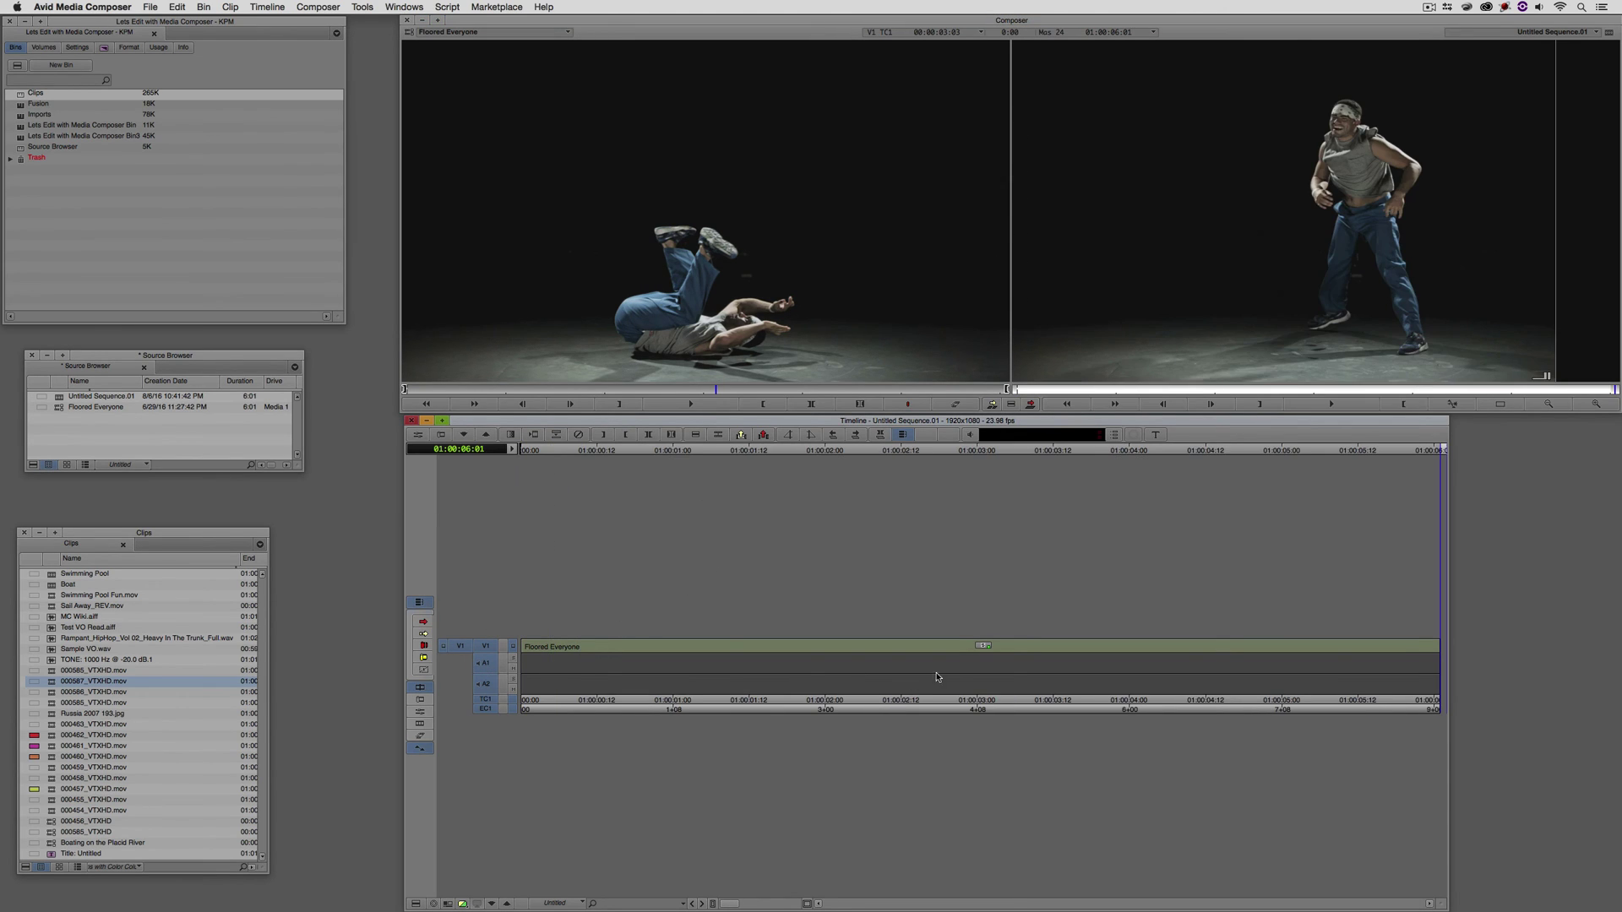
left_click_drag(937, 674, 1028, 658)
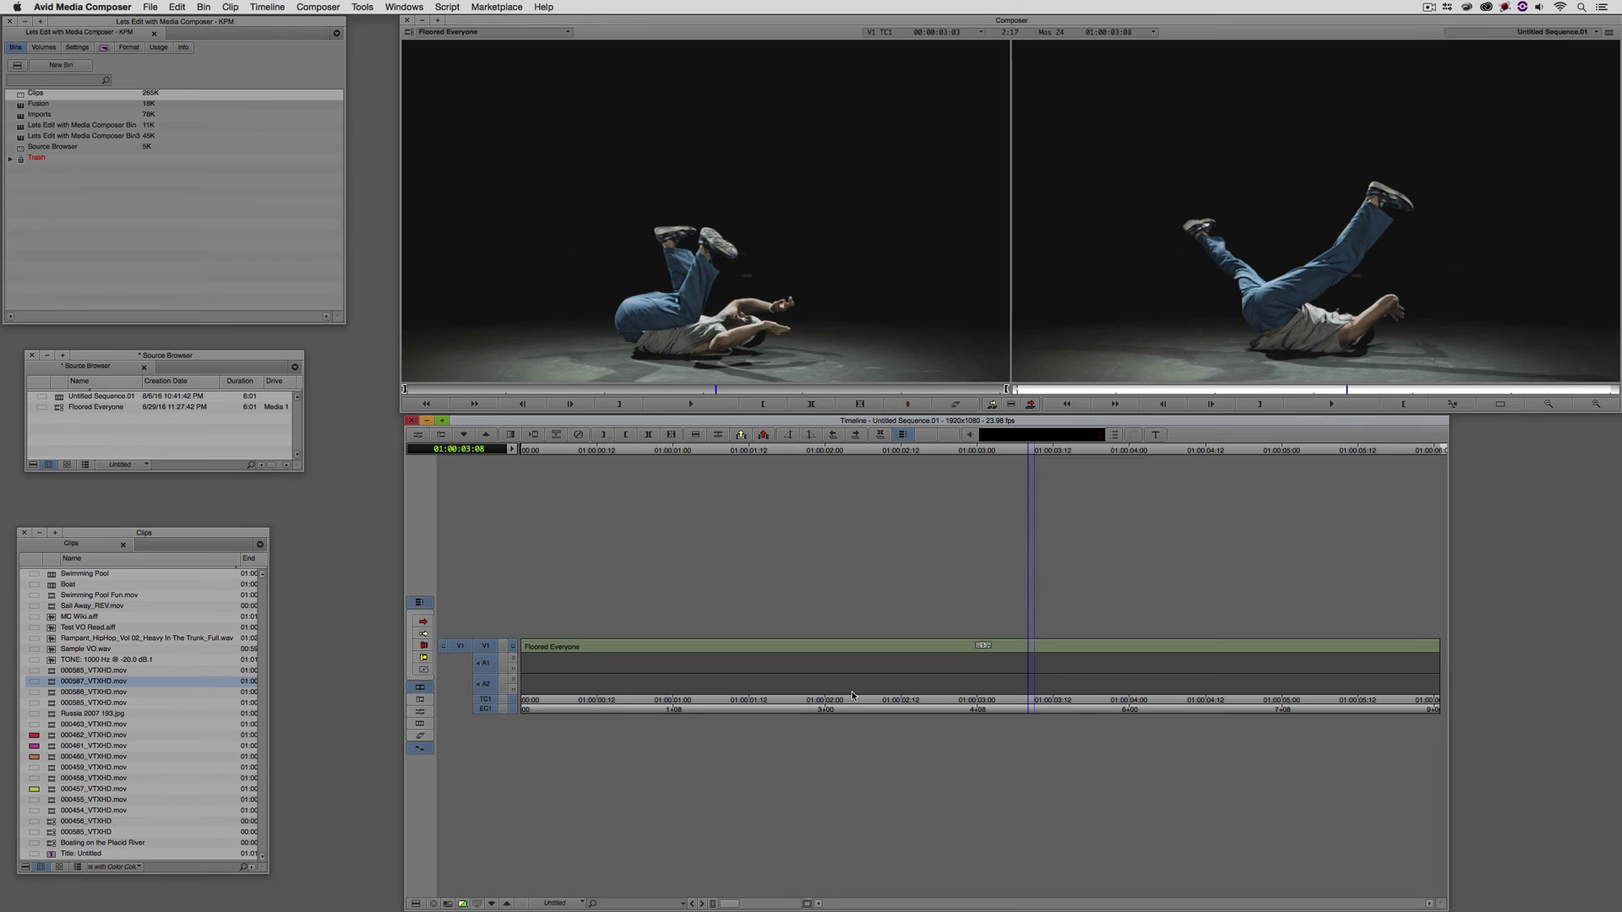
key("super+y")
left_click_drag(498, 706, 485, 652)
Open the Source Browser from the bin's Input menu and show the 4K Studio Flares folder.
right_click(287, 459)
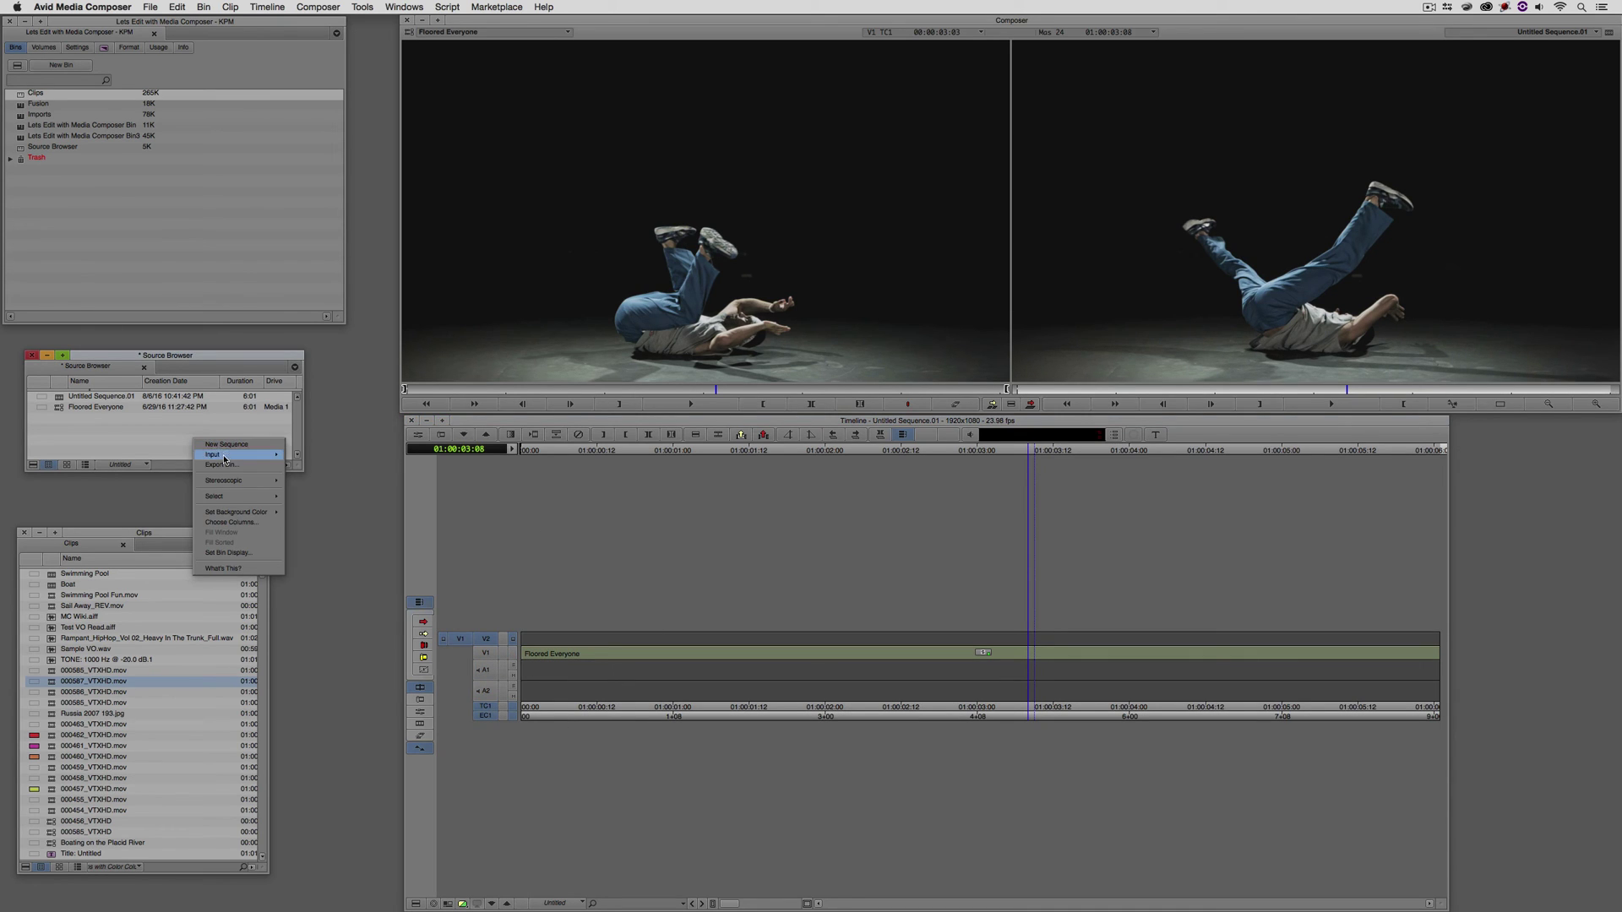
mouse_move(230, 460)
left_click(321, 458)
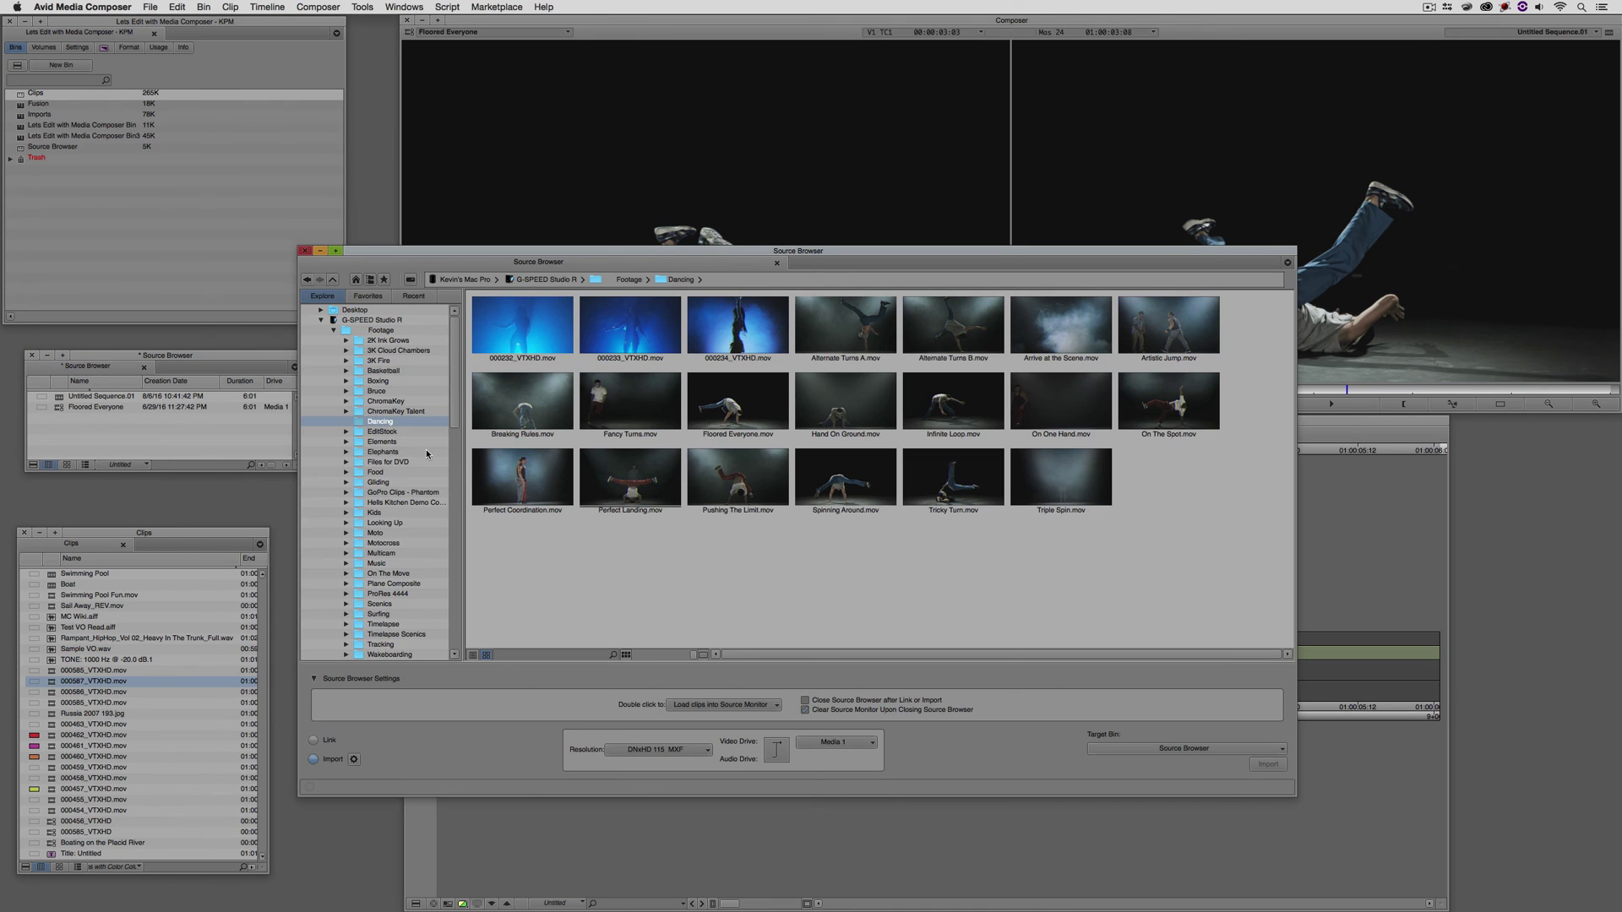
left_click_drag(455, 427, 458, 577)
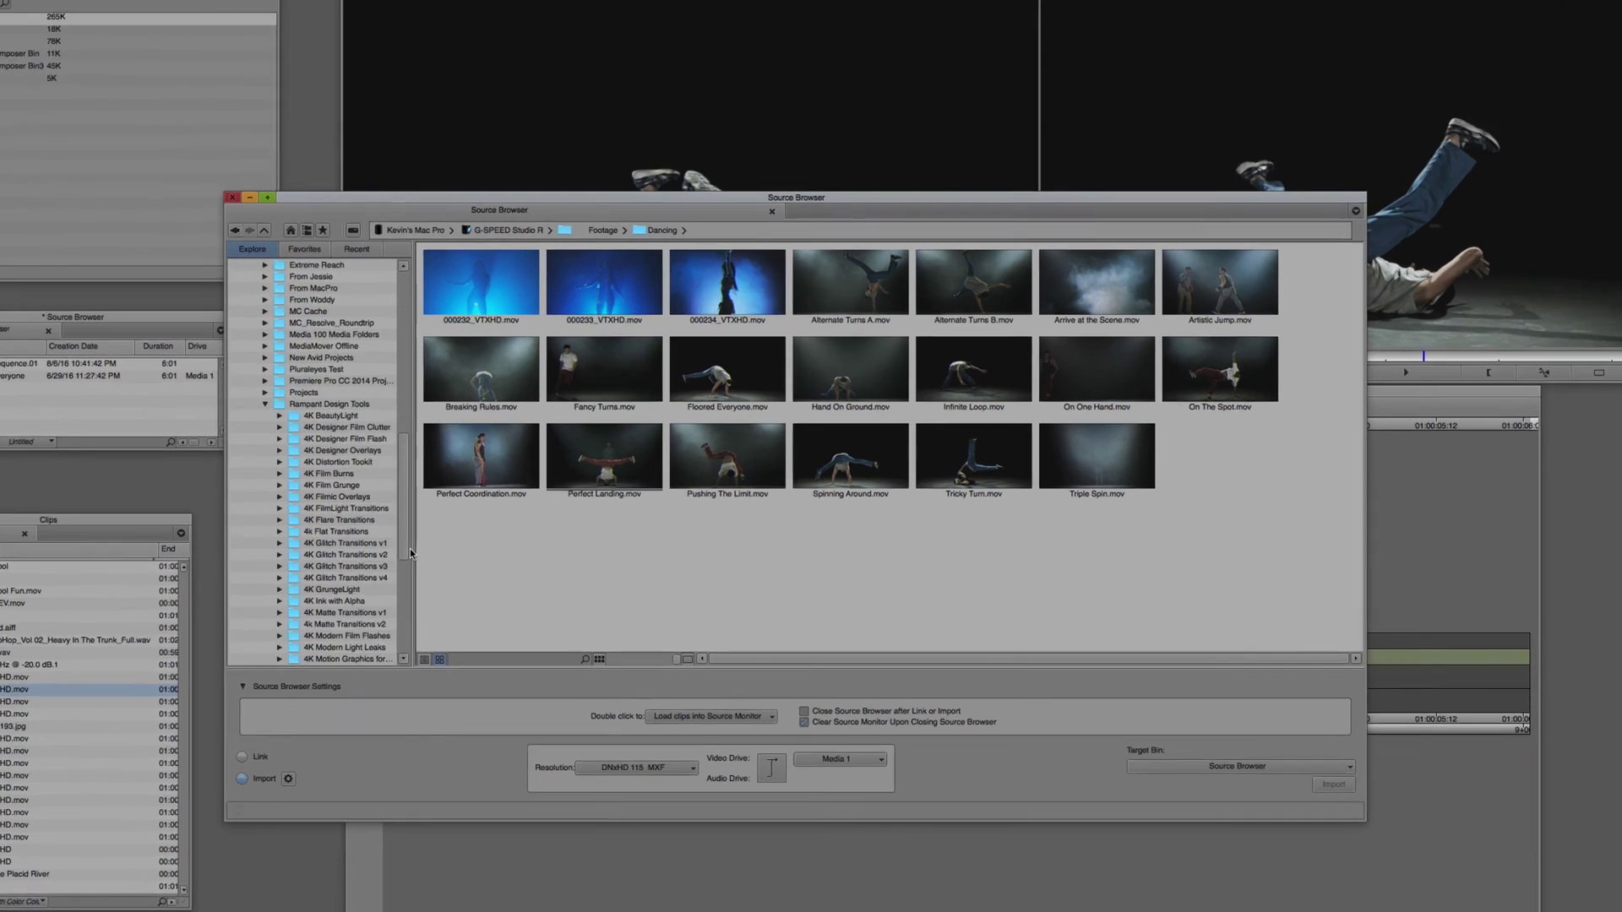
left_click_drag(286, 554, 284, 596)
left_click(221, 579)
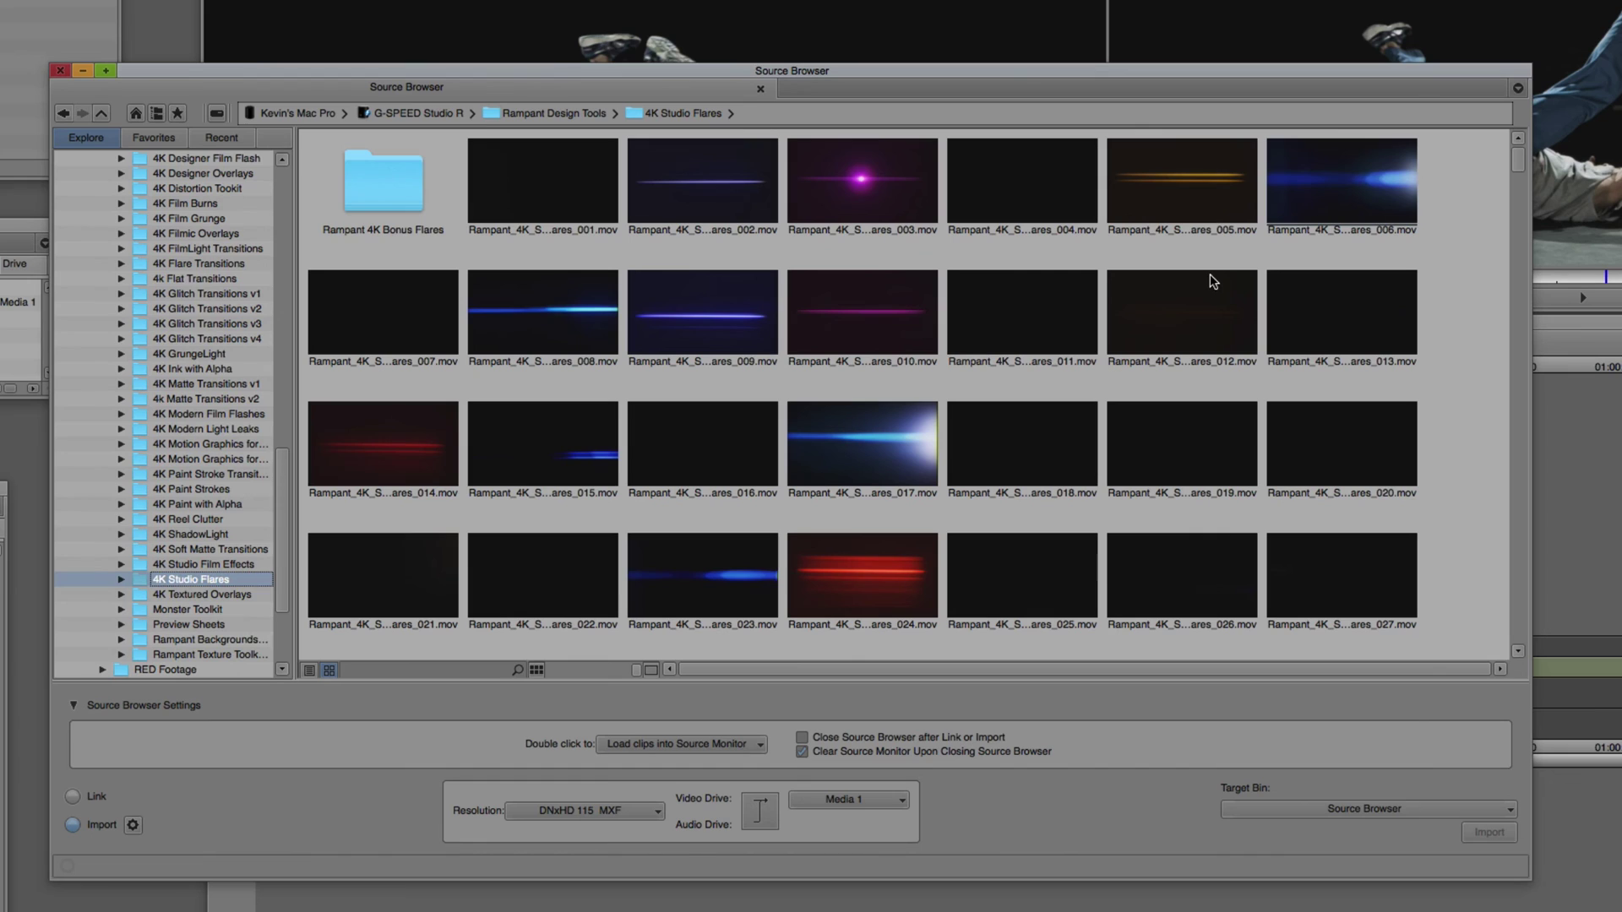
Browse the flare thumbnails and select flare clip 093.
left_click(1309, 196)
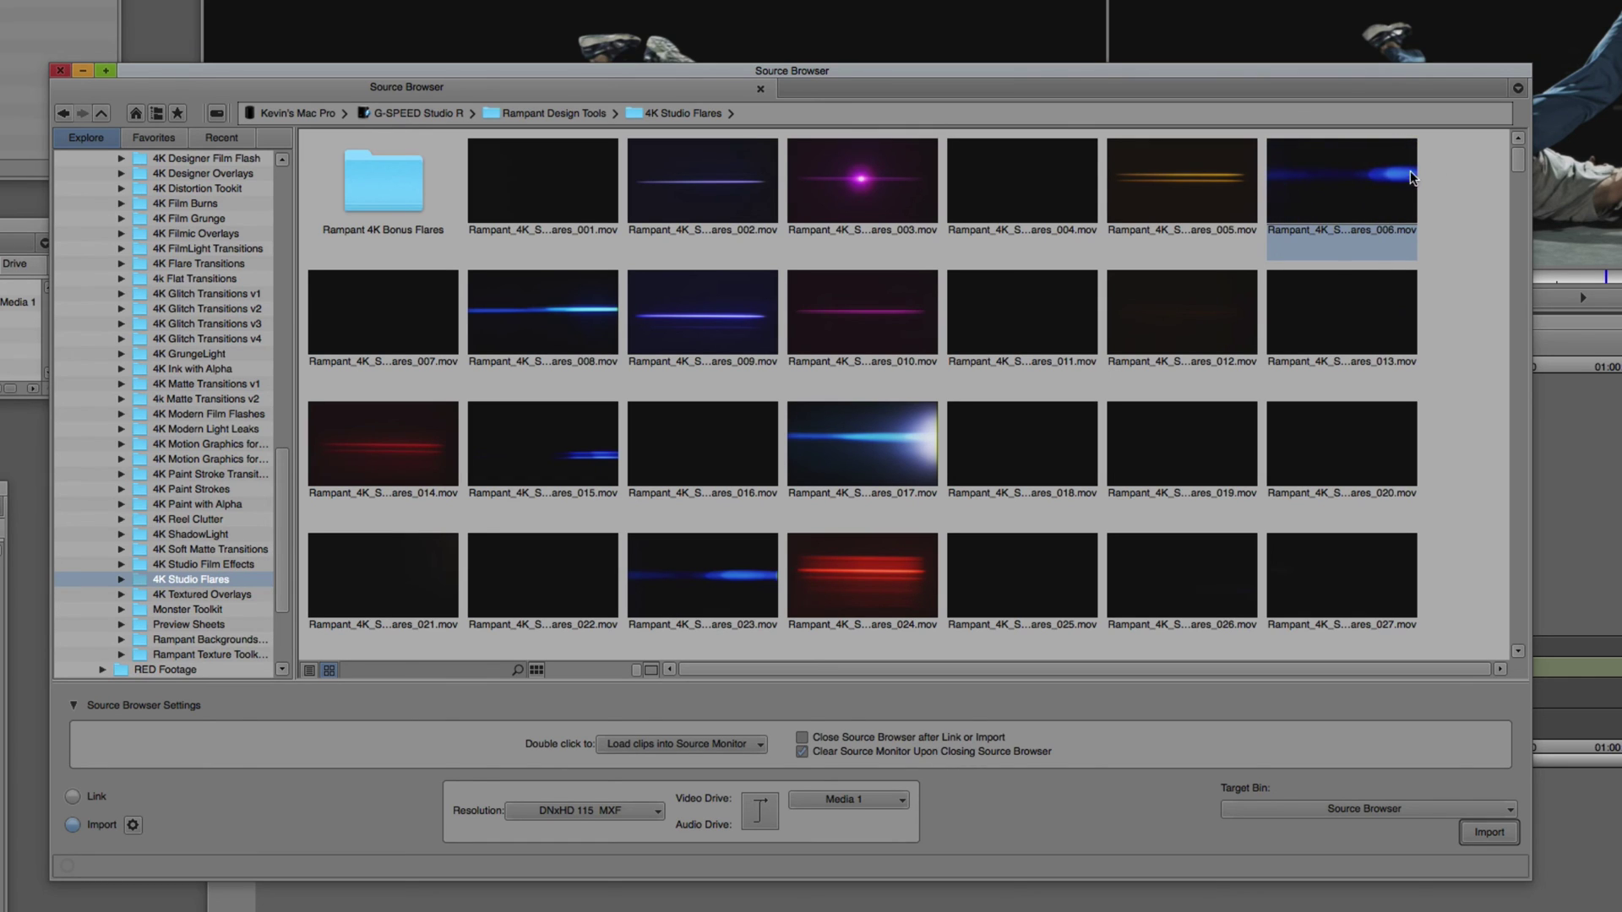
left_click_drag(1518, 165, 1516, 225)
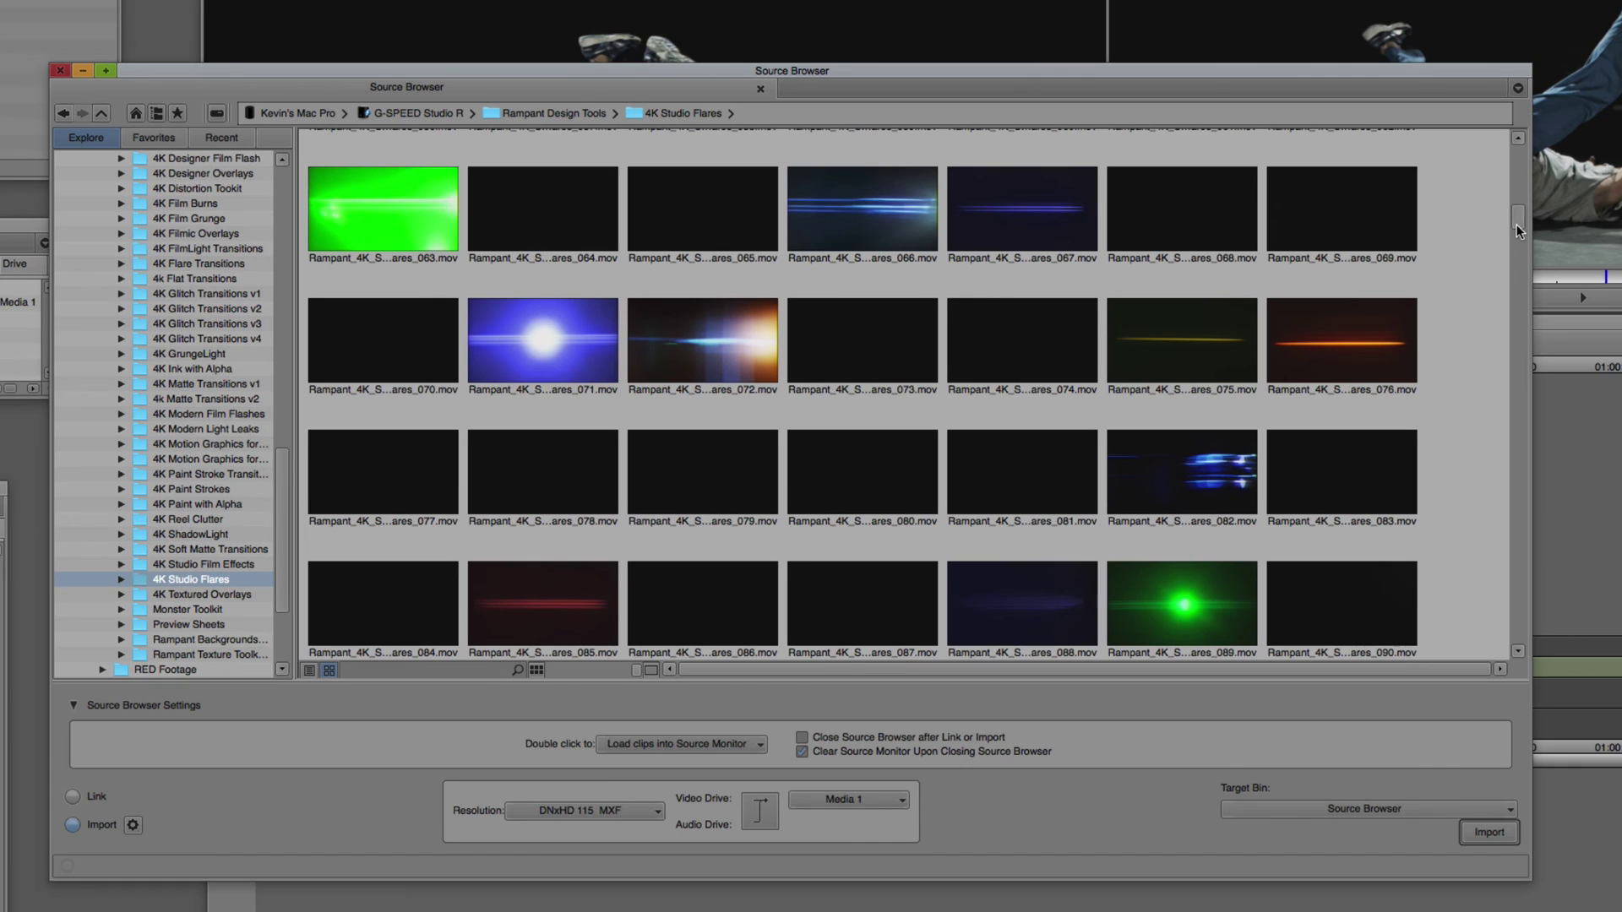
left_click_drag(1517, 225, 1519, 253)
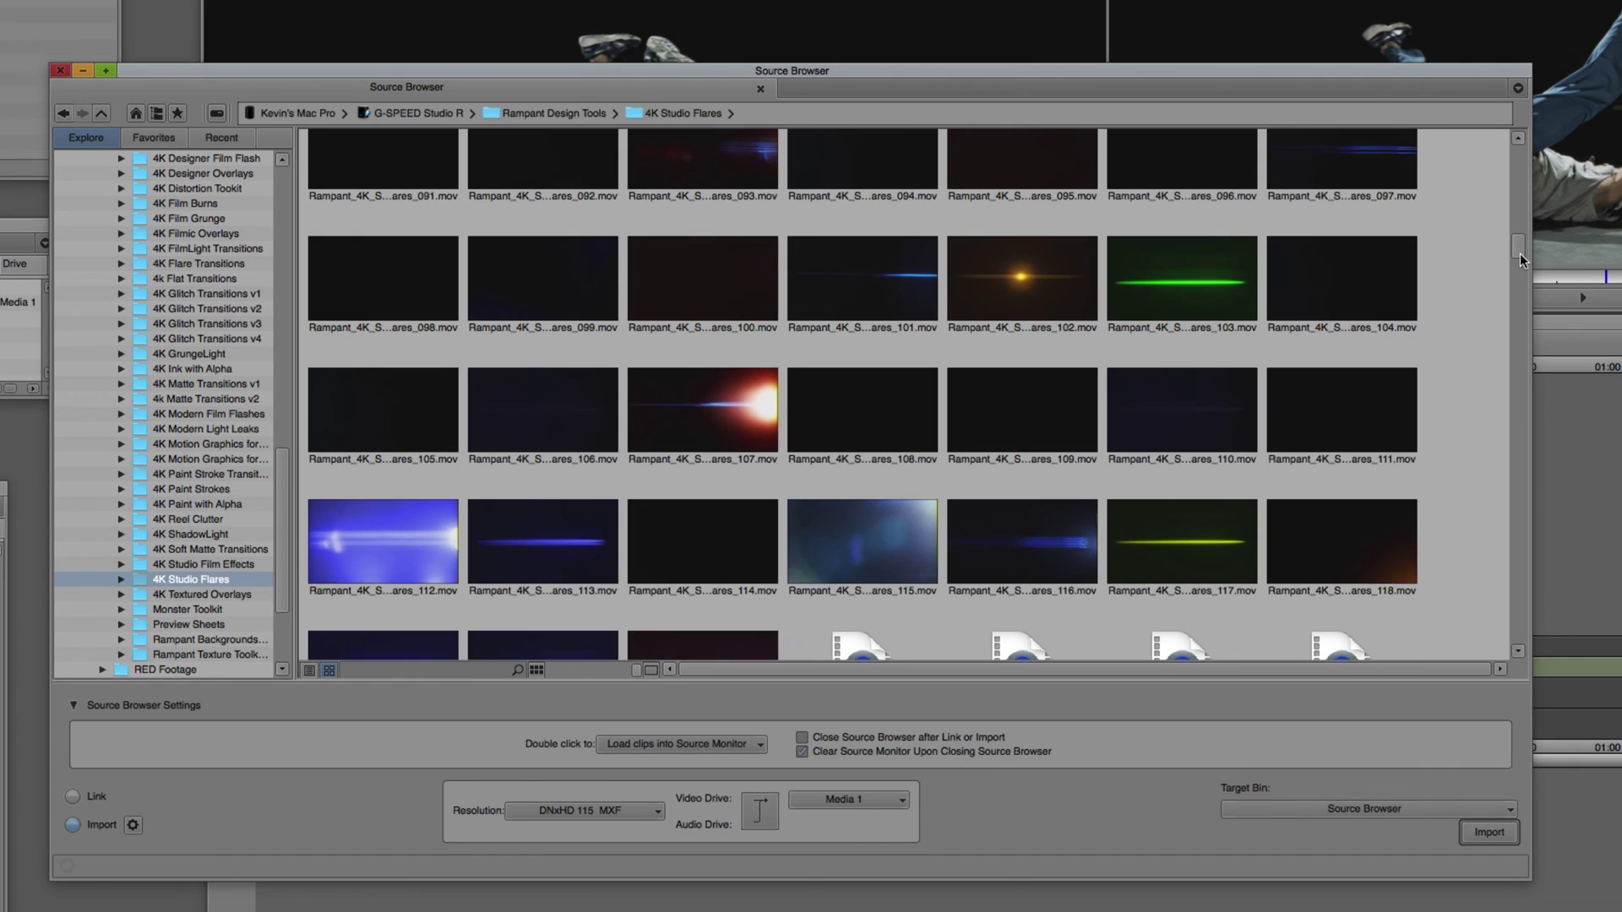
left_click_drag(1518, 253, 1501, 247)
left_click(705, 334)
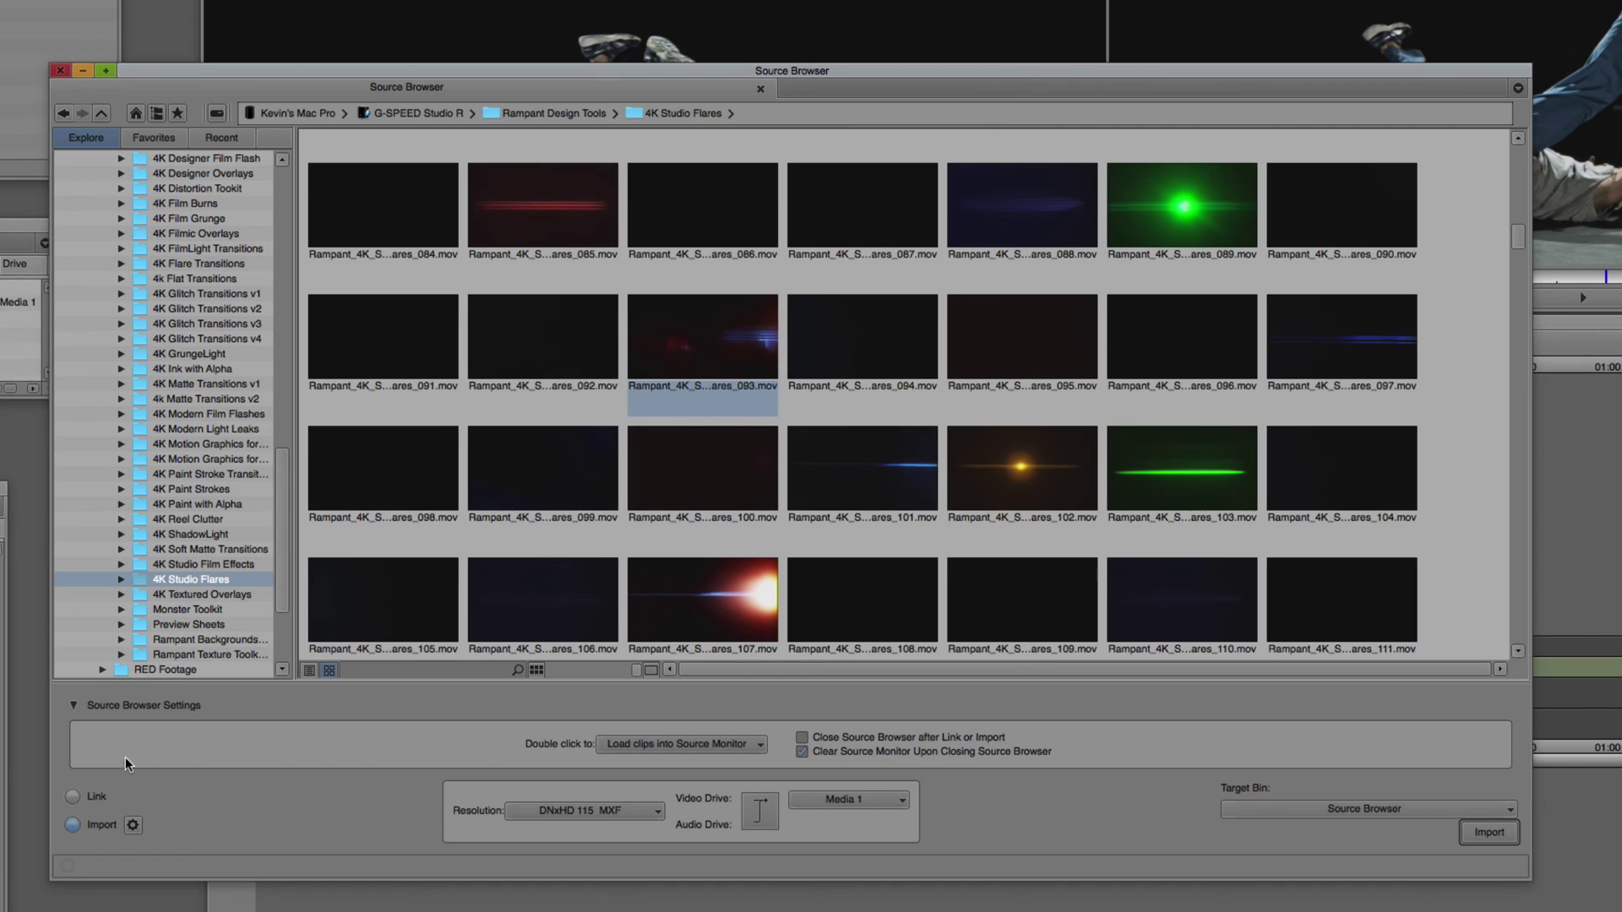
Link Rampant_4K_Studio_Flares_093 into the bin instead of importing it.
left_click(72, 797)
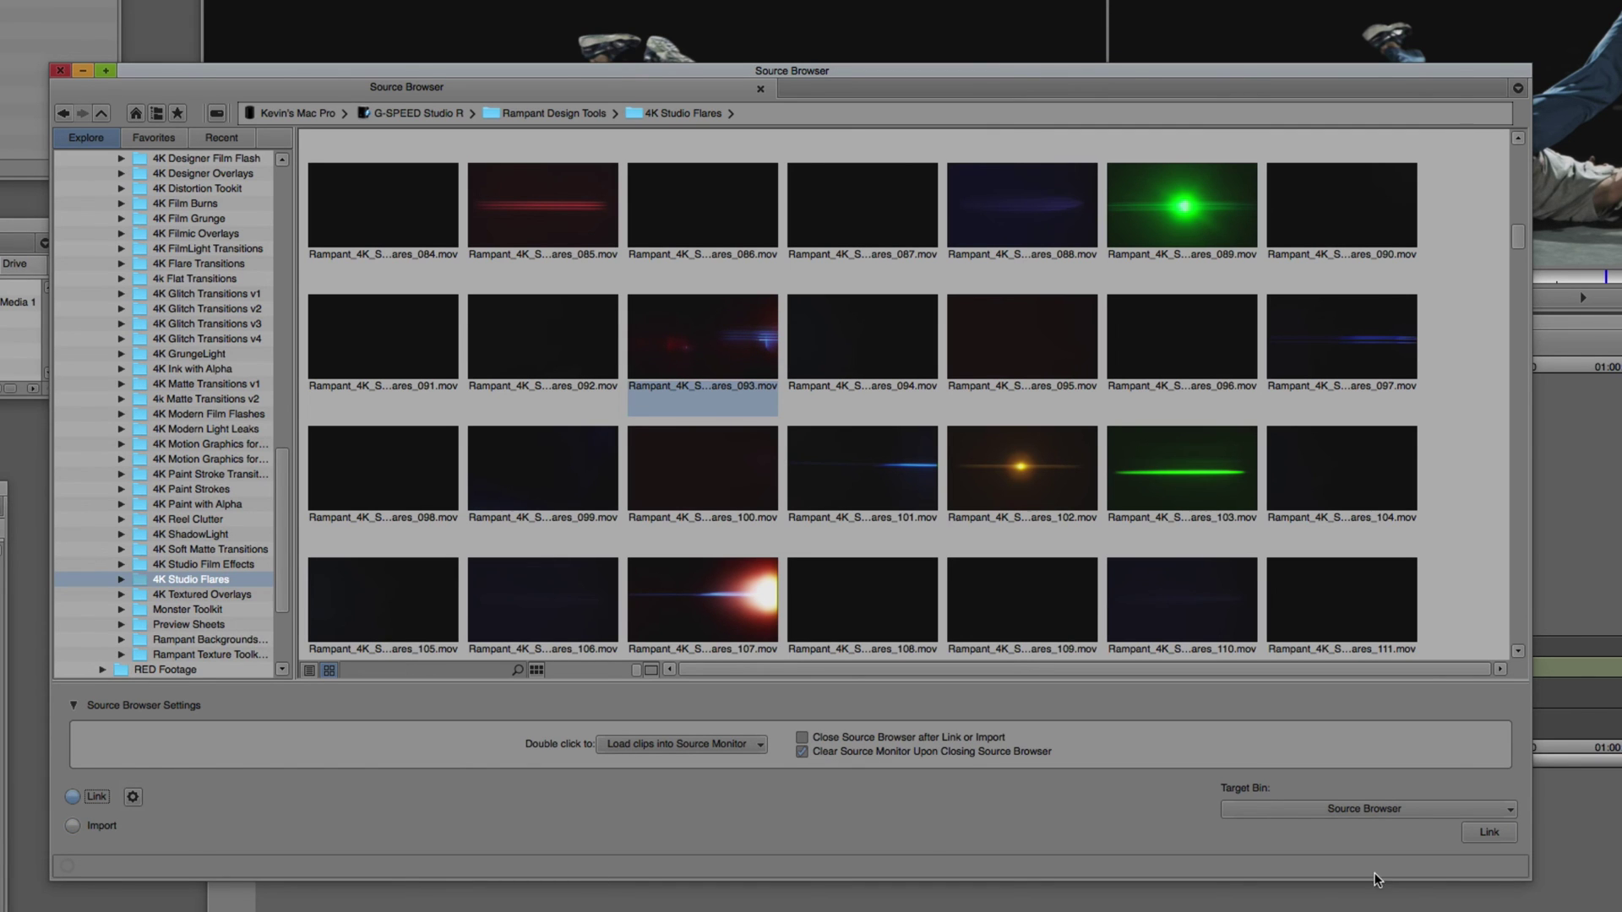
left_click(1490, 833)
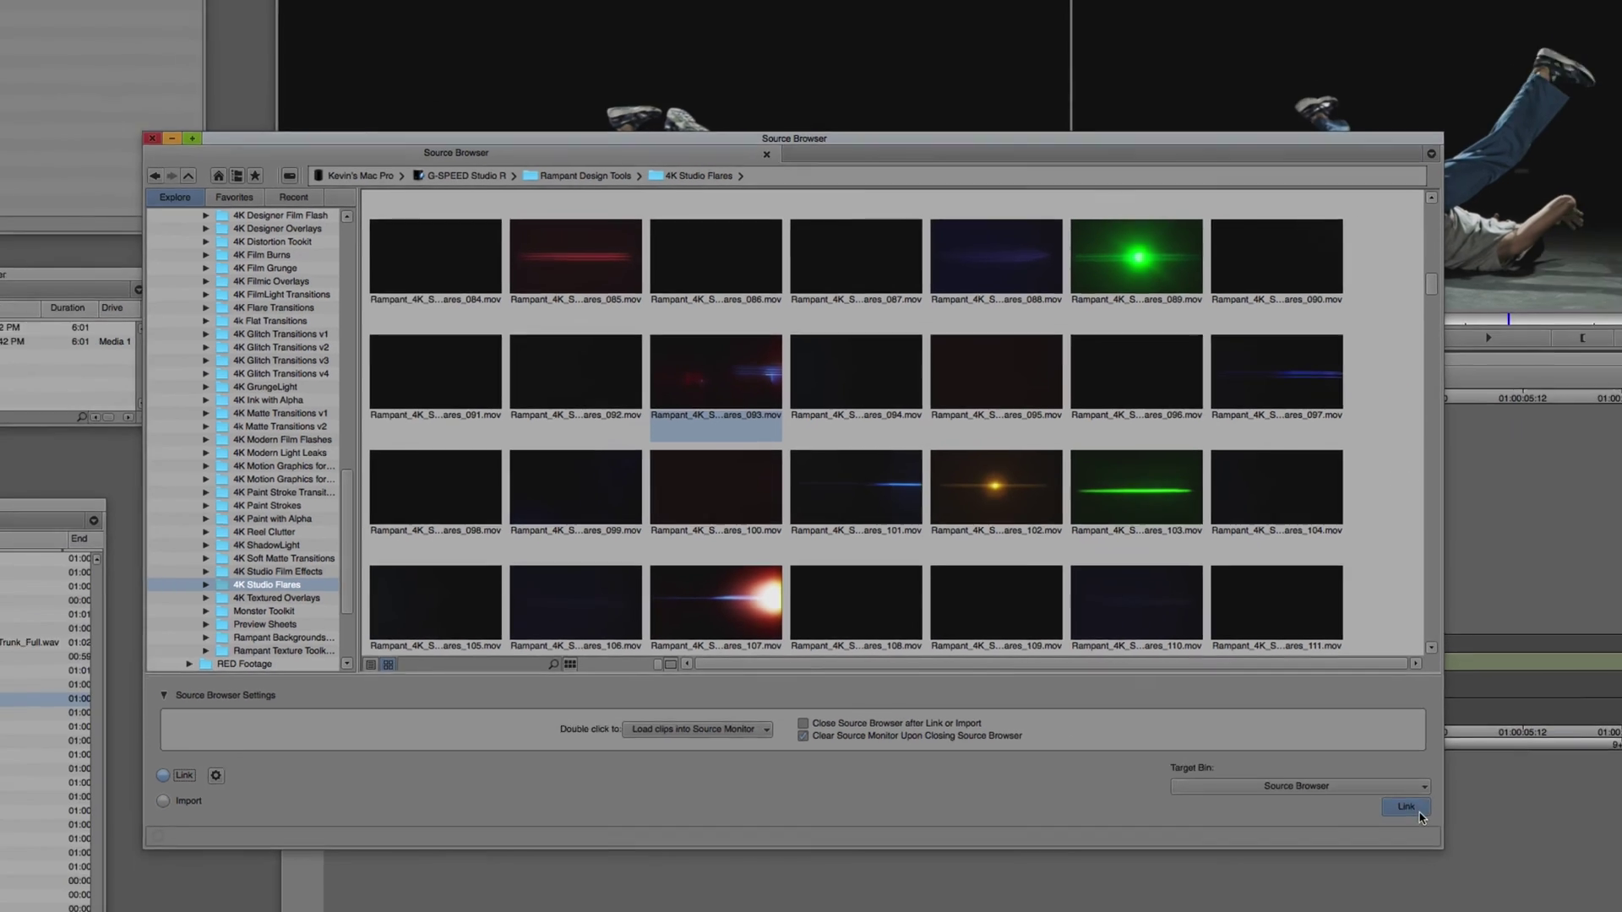
left_click(1492, 833)
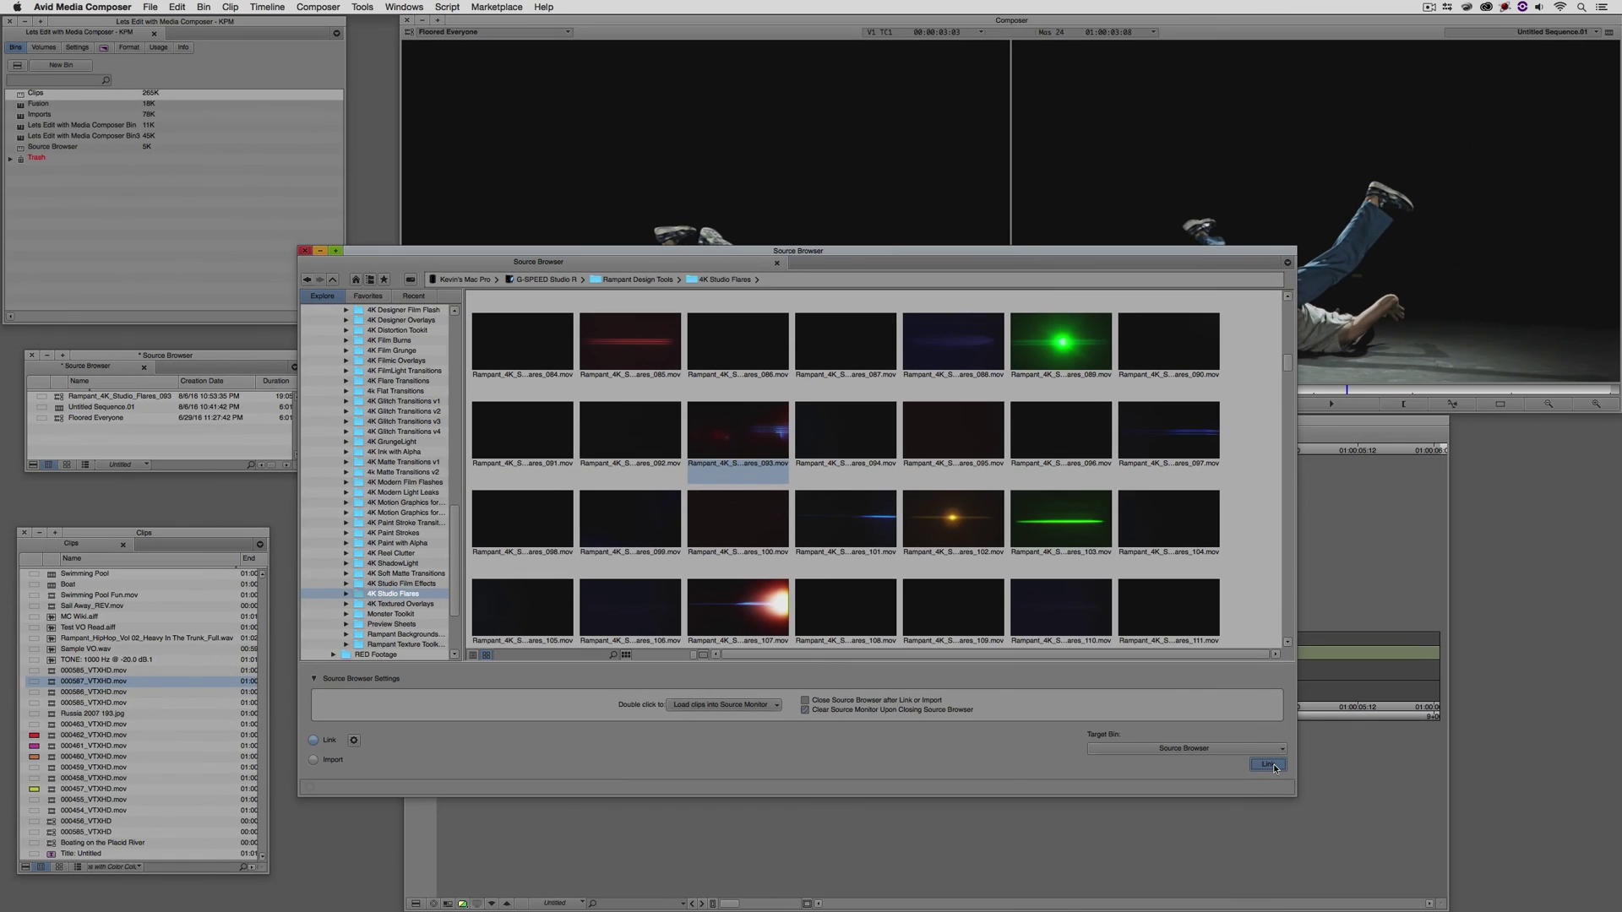
Load the flare clip into the Source monitor and park the timeline near 01:00:03:02.
left_click(305, 251)
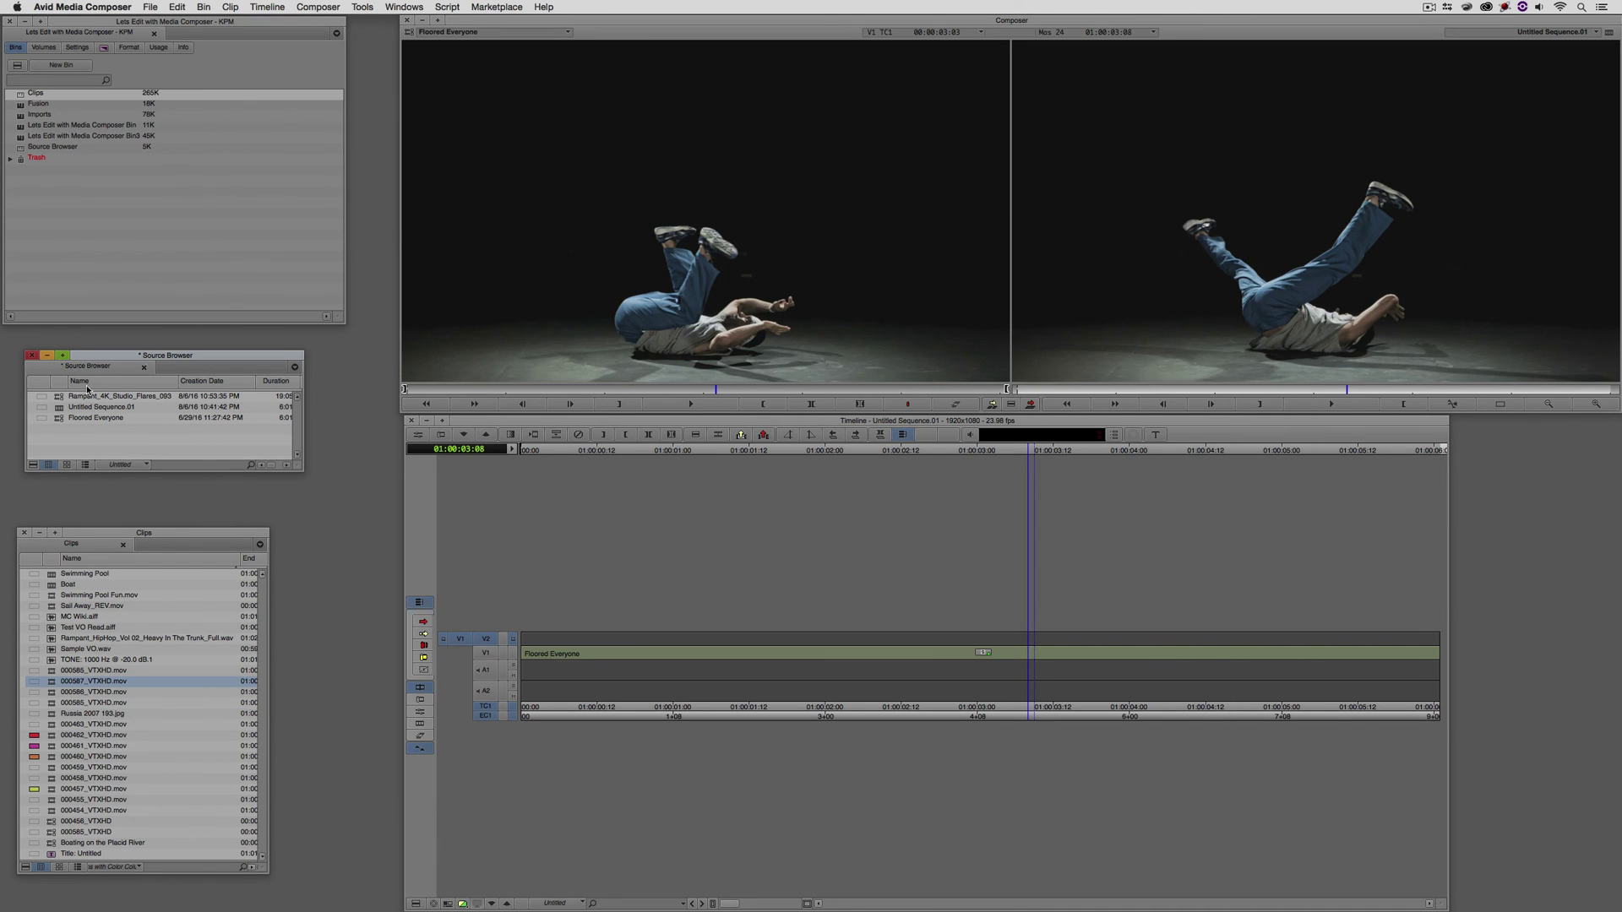
left_click_drag(87, 395, 722, 529)
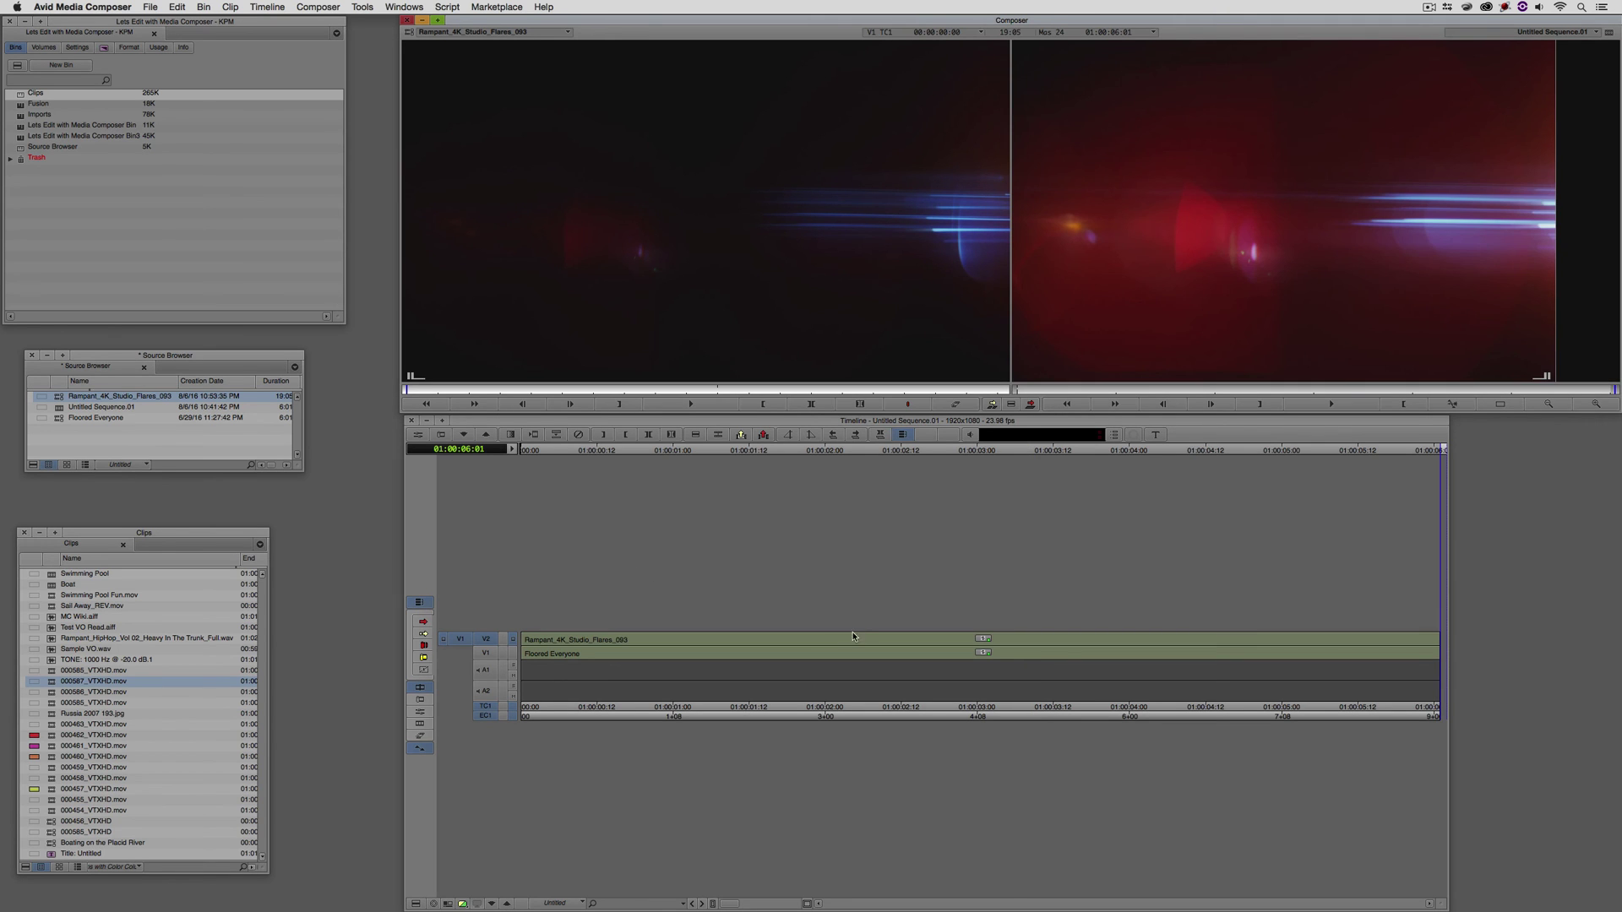
left_click_drag(713, 641, 993, 641)
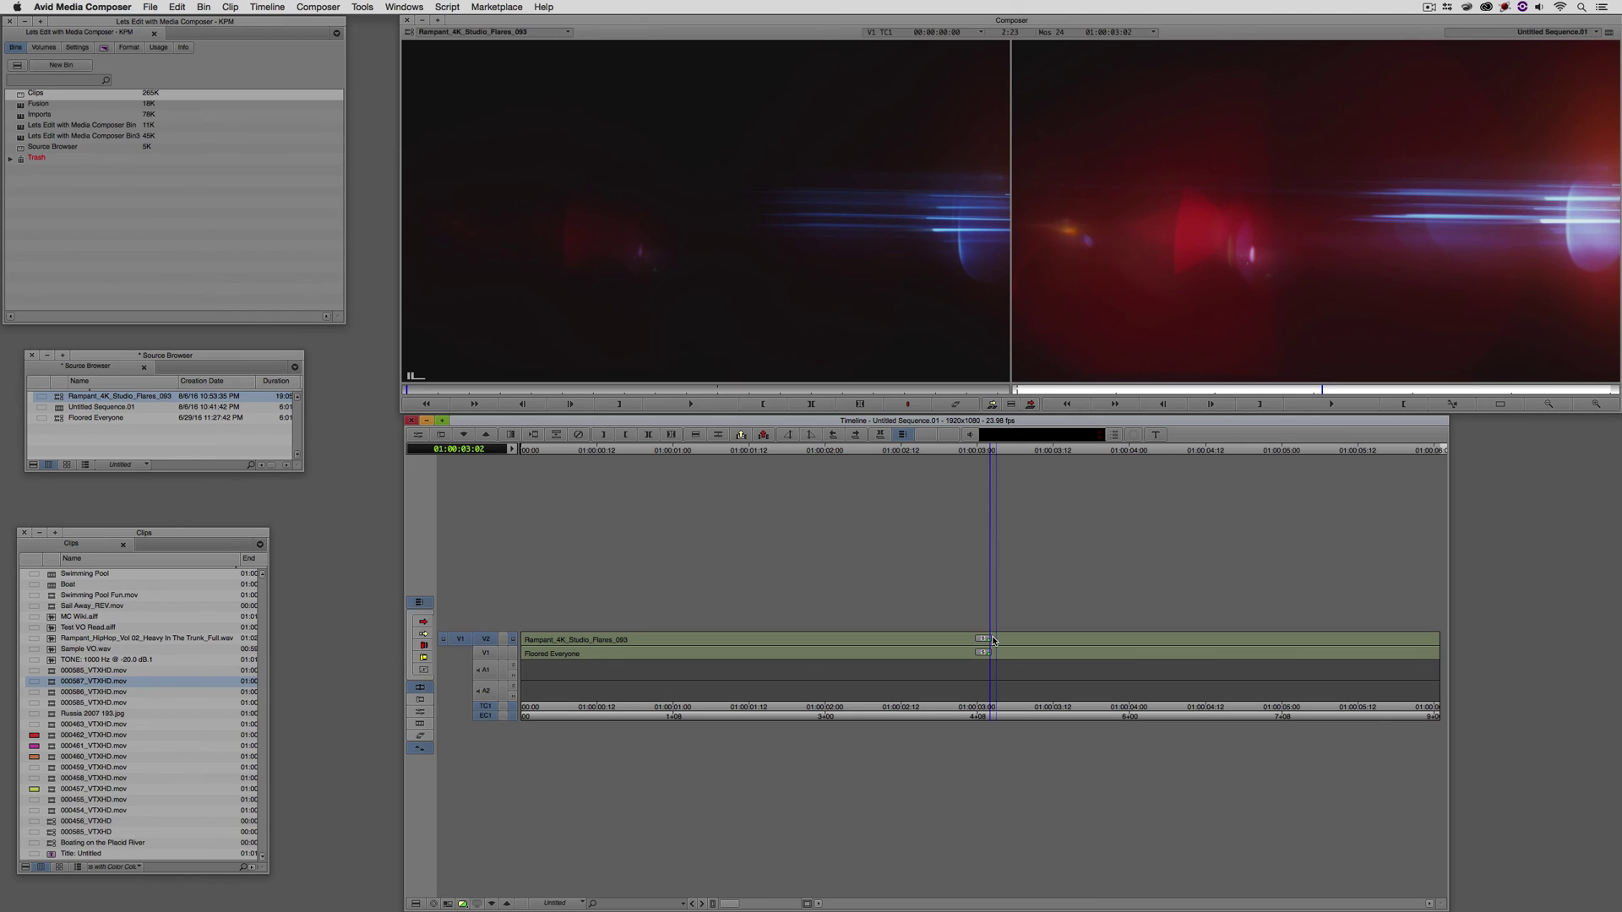
Apply BCC Composite from the BCC Key & Blend effects to the V2 flare clip.
key("super+8")
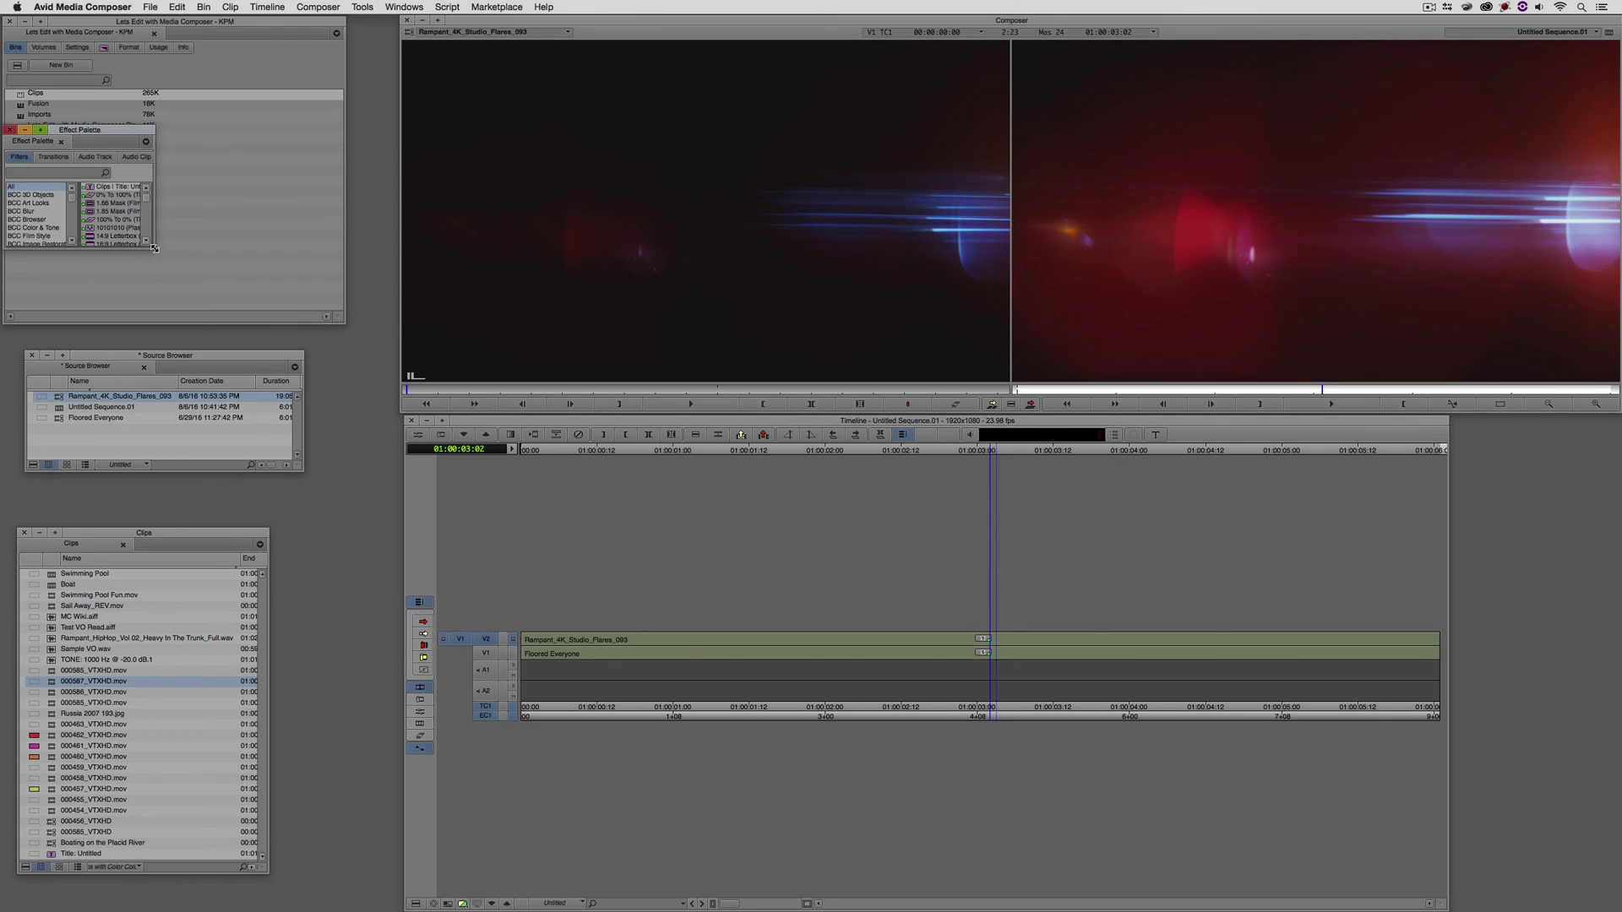
left_click_drag(155, 247, 300, 458)
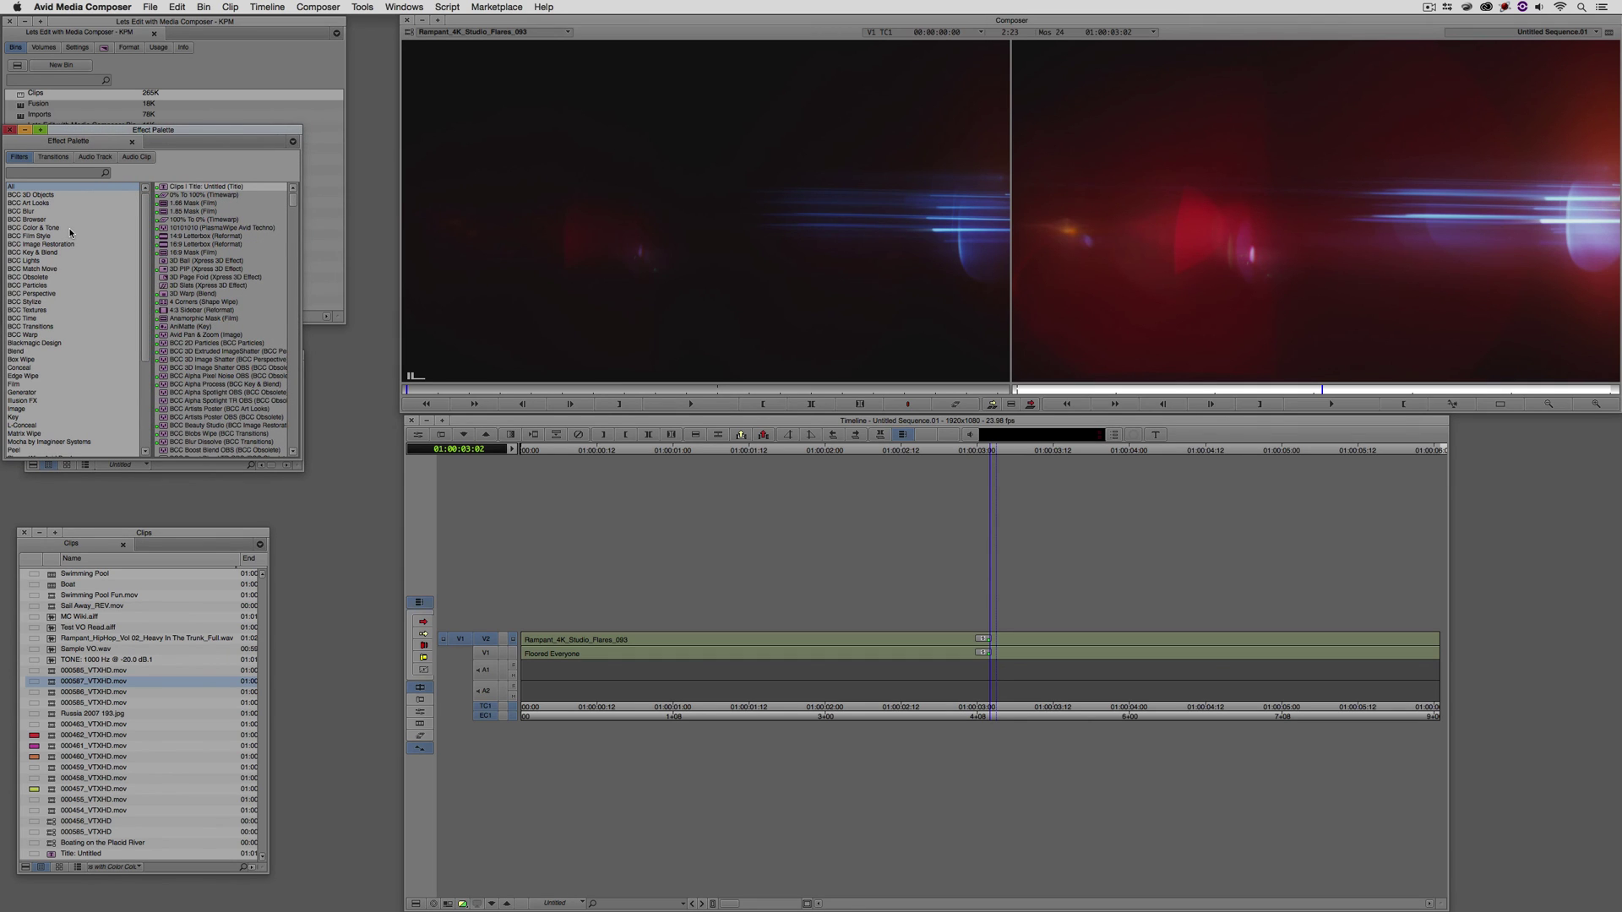
left_click(42, 252)
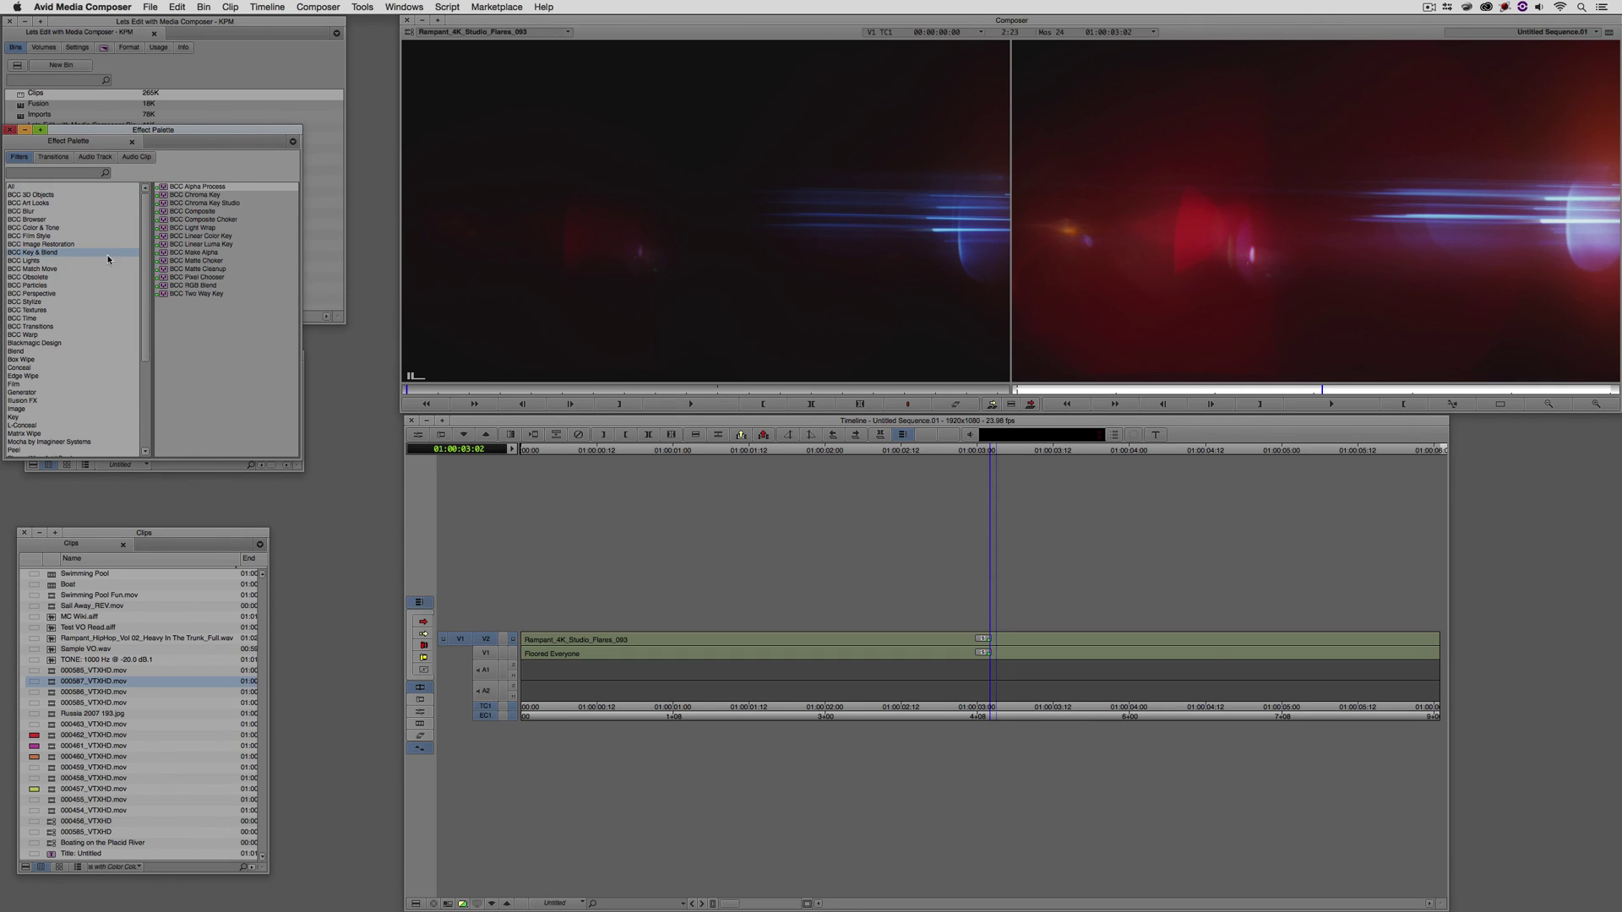
left_click_drag(161, 212, 939, 642)
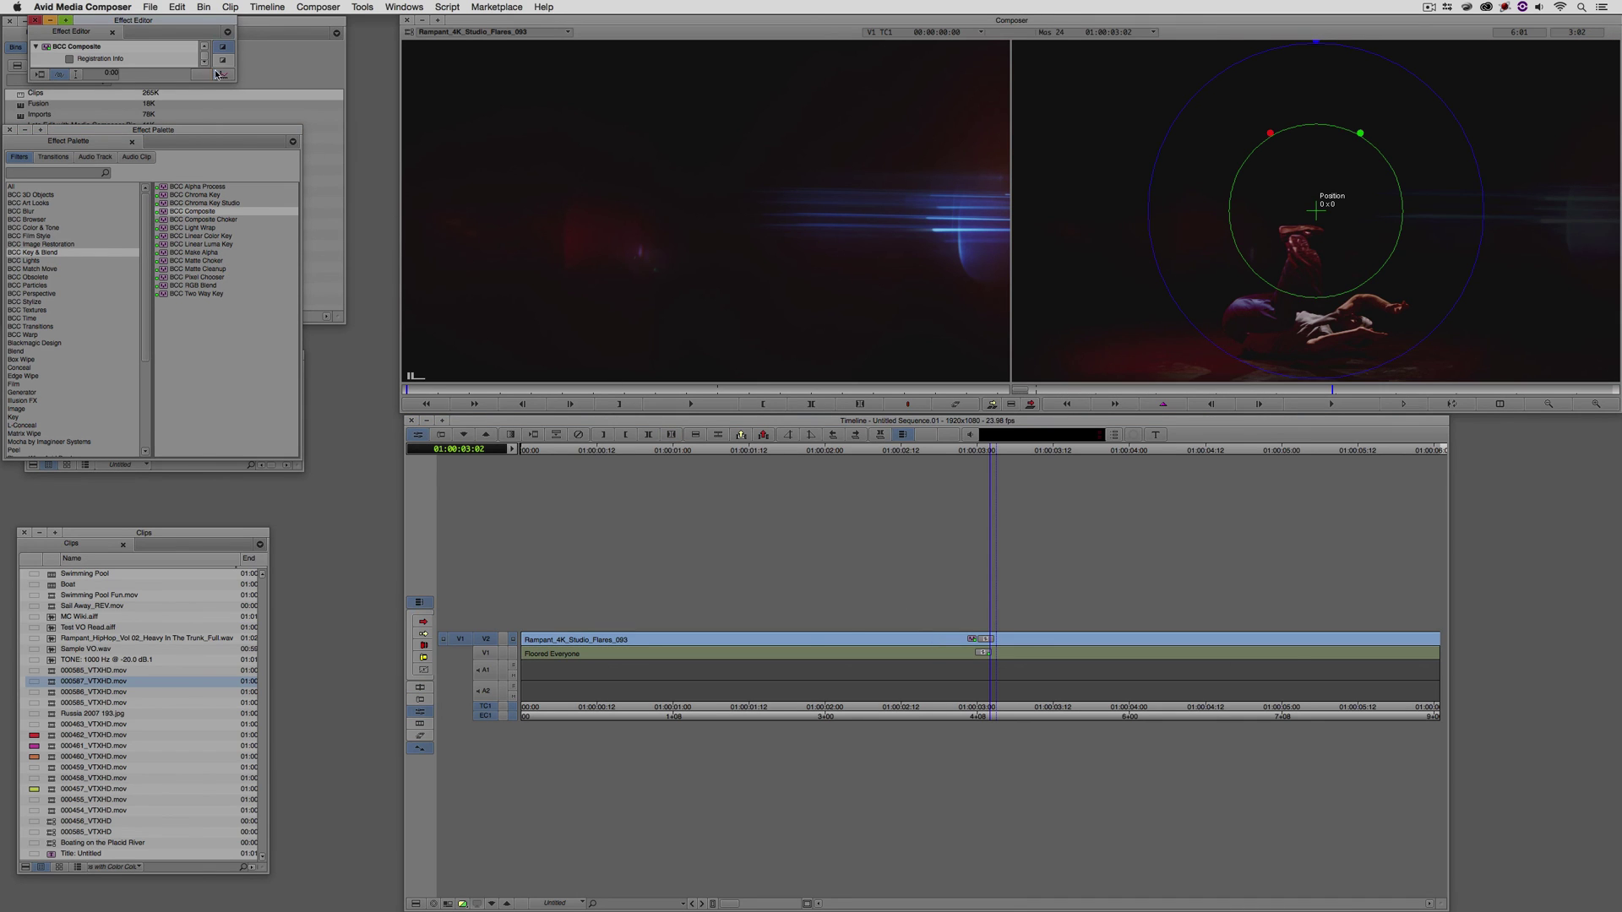
Set the BCC Composite Apply Mode to Add and return to the sequence start.
left_click_drag(234, 80, 382, 522)
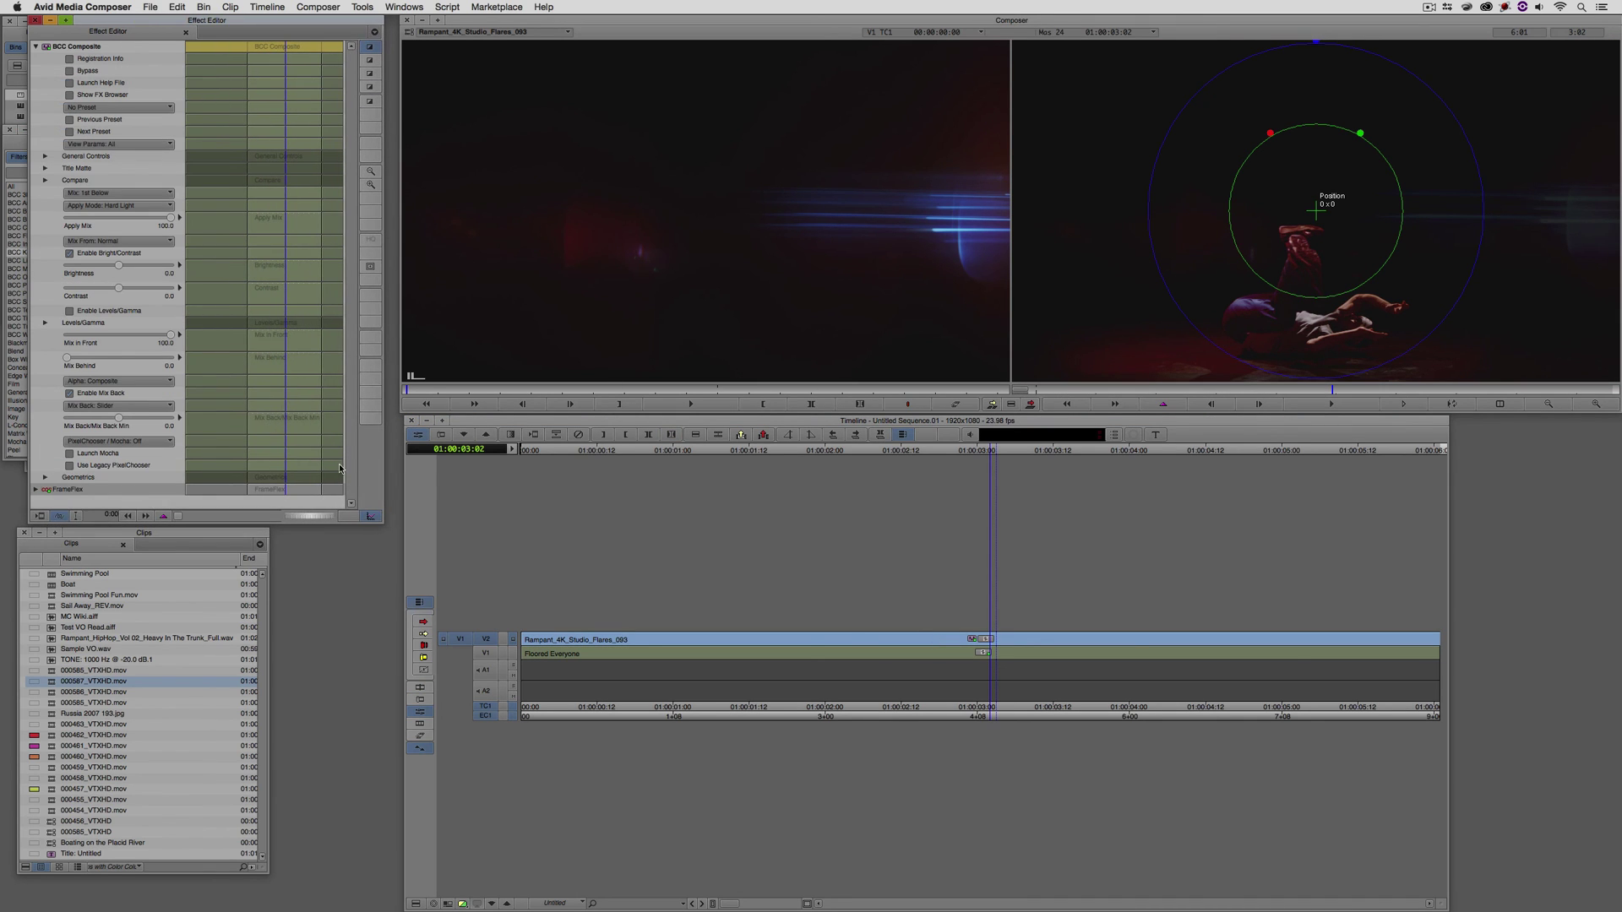
left_click(118, 205)
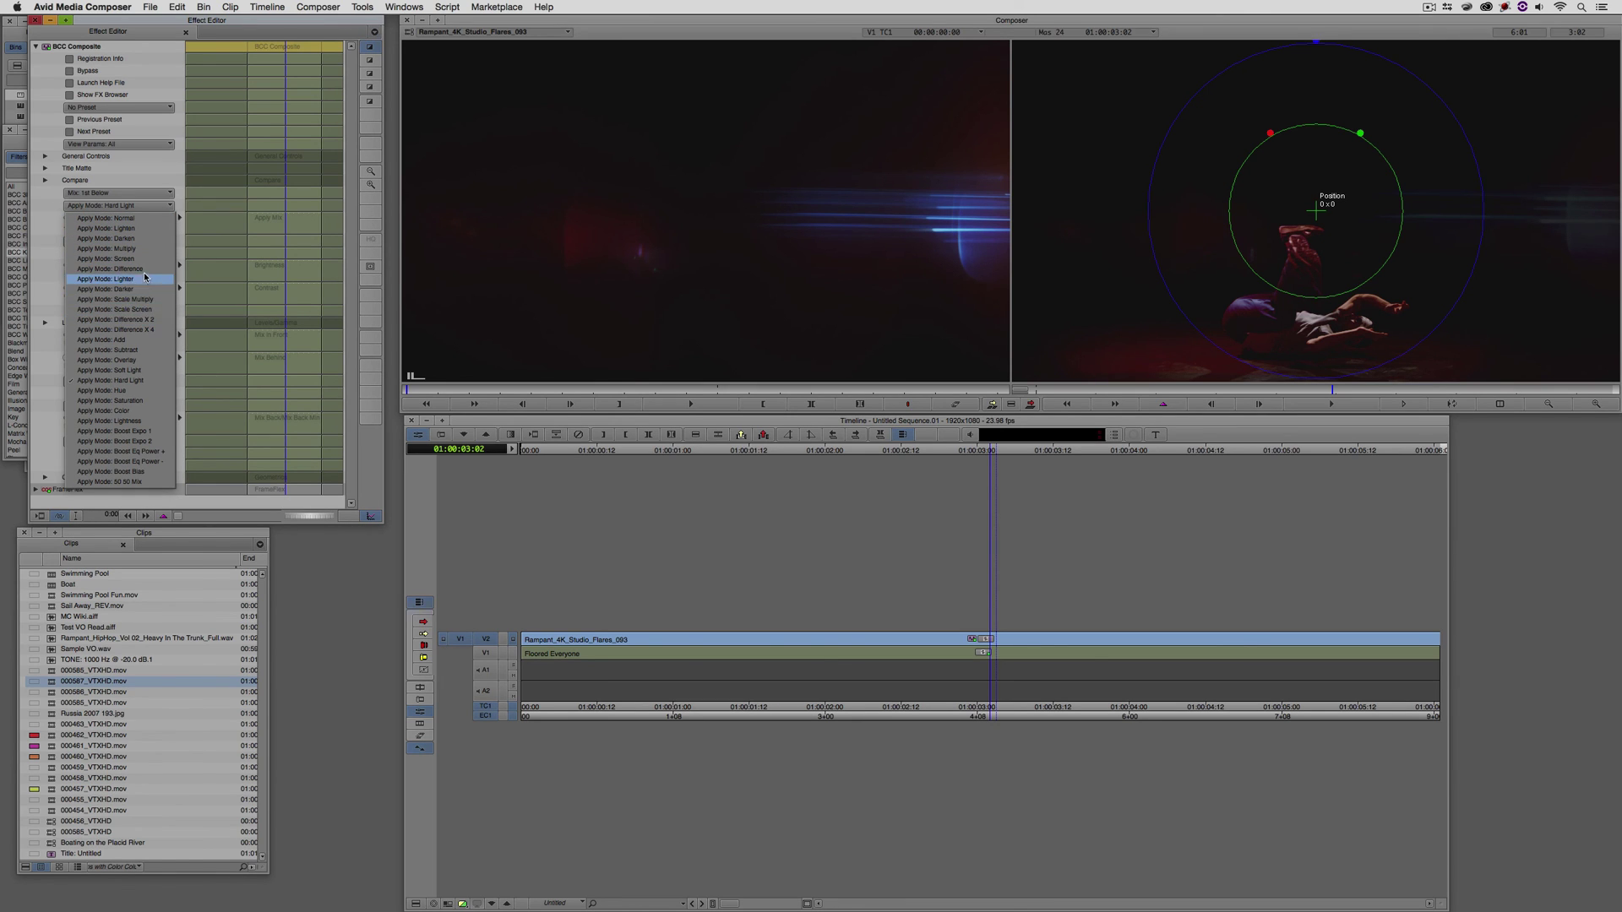
left_click(139, 340)
left_click(518, 499)
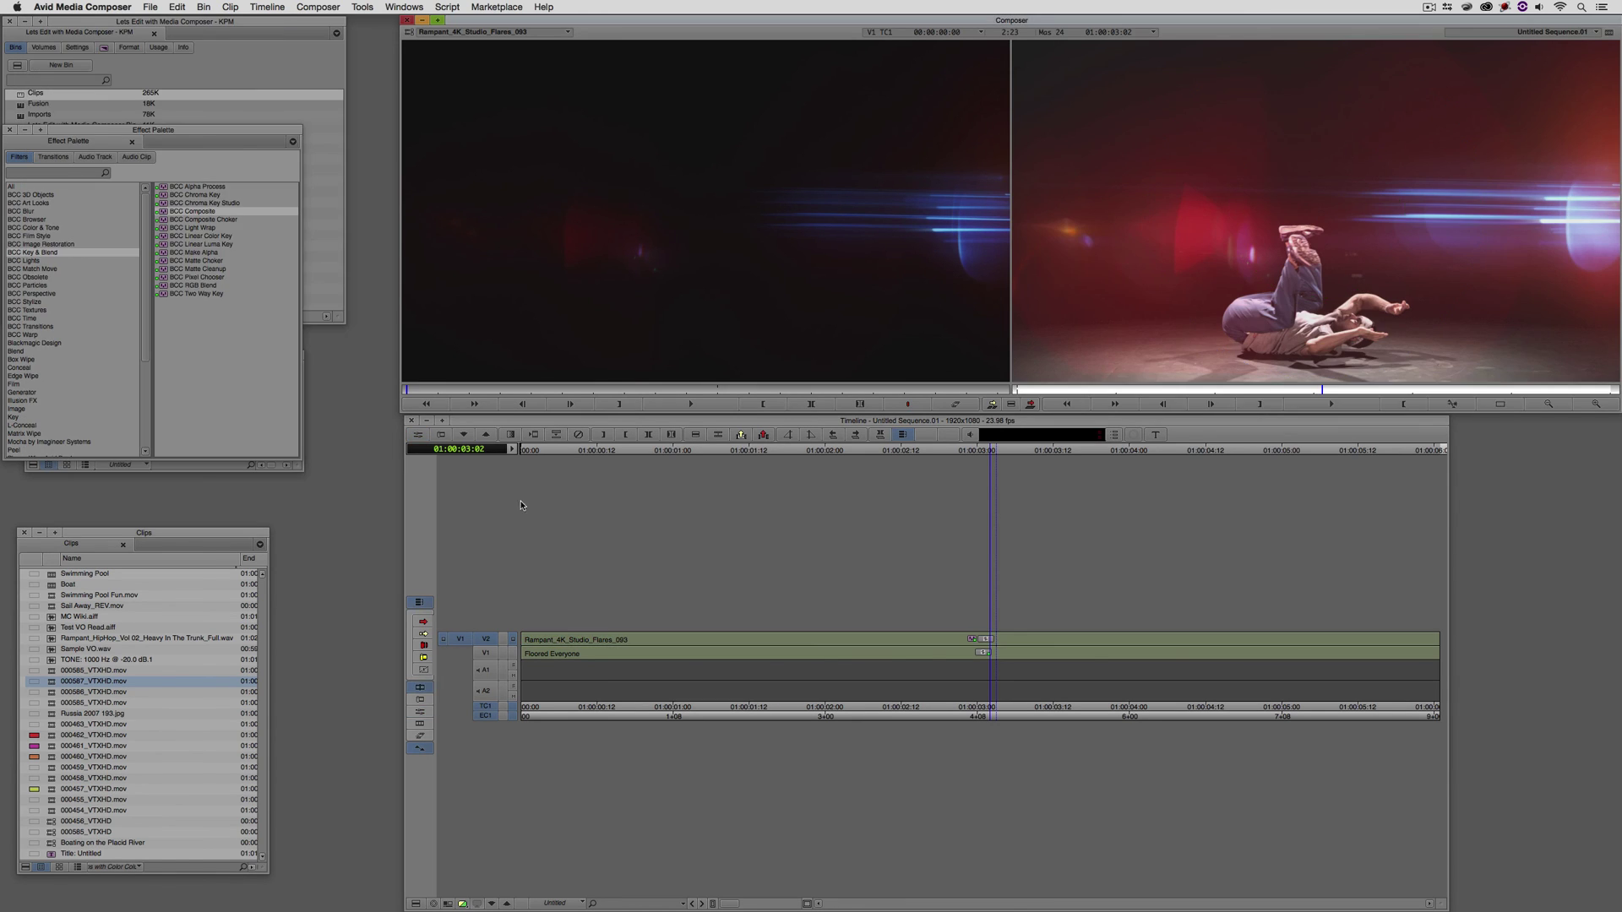
key("Home")
Play the sequence to review the flare over the dancer, then activate the Source Browser bin.
key("space")
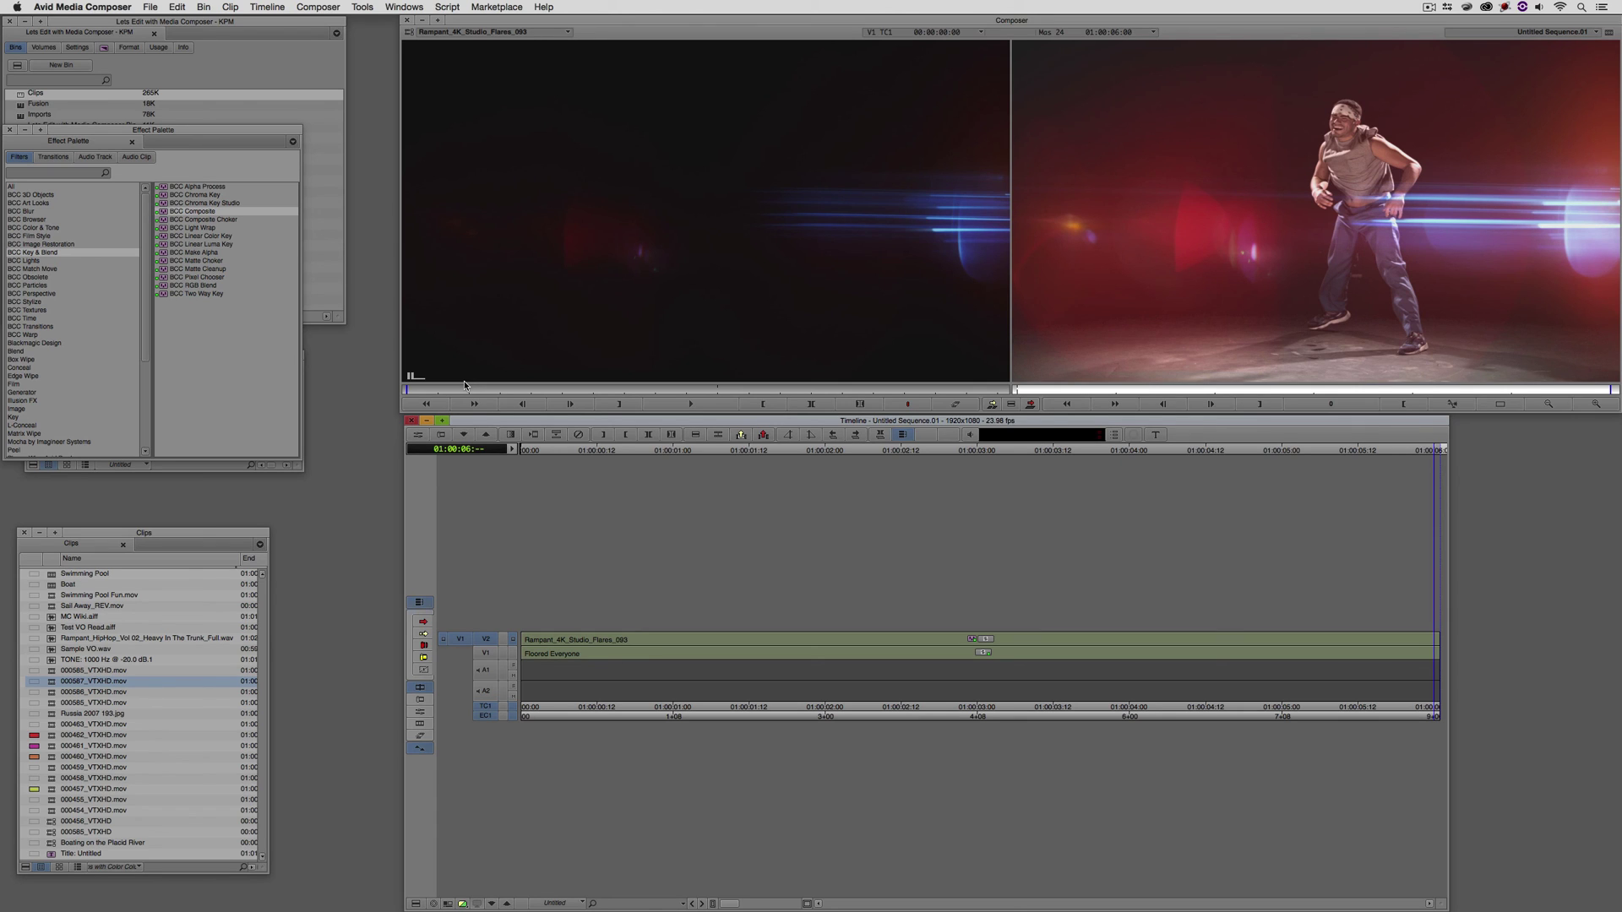
left_click(9, 130)
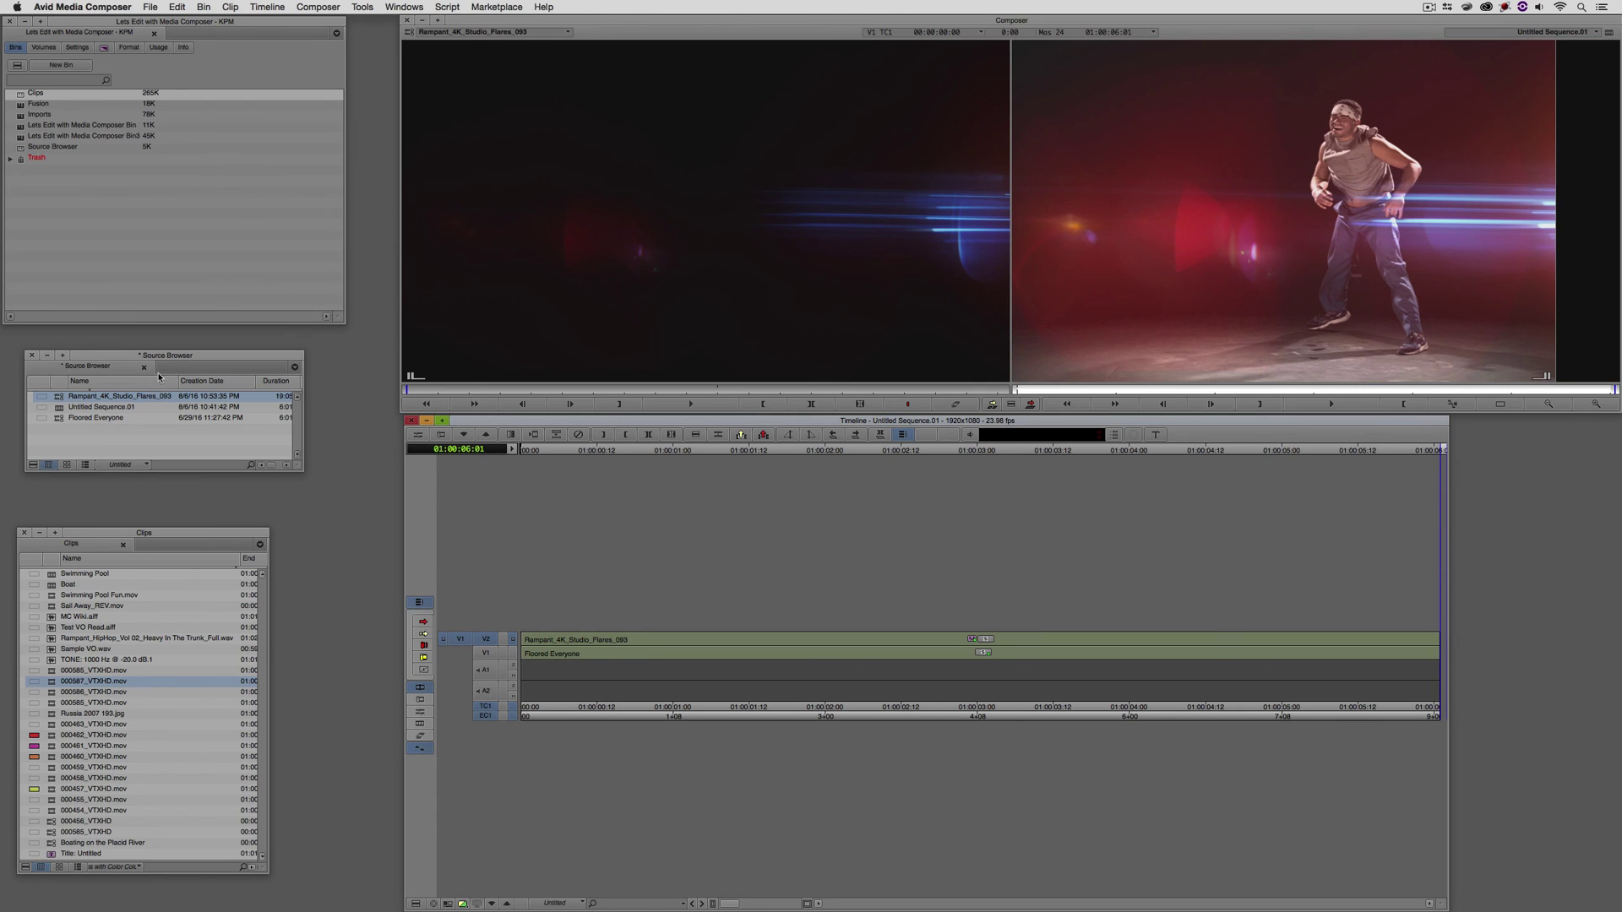
Reopen the Source Browser and favorite the 4K BeautyLight and 4K Designer Film Clutter folders.
right_click(162, 450)
mouse_move(185, 465)
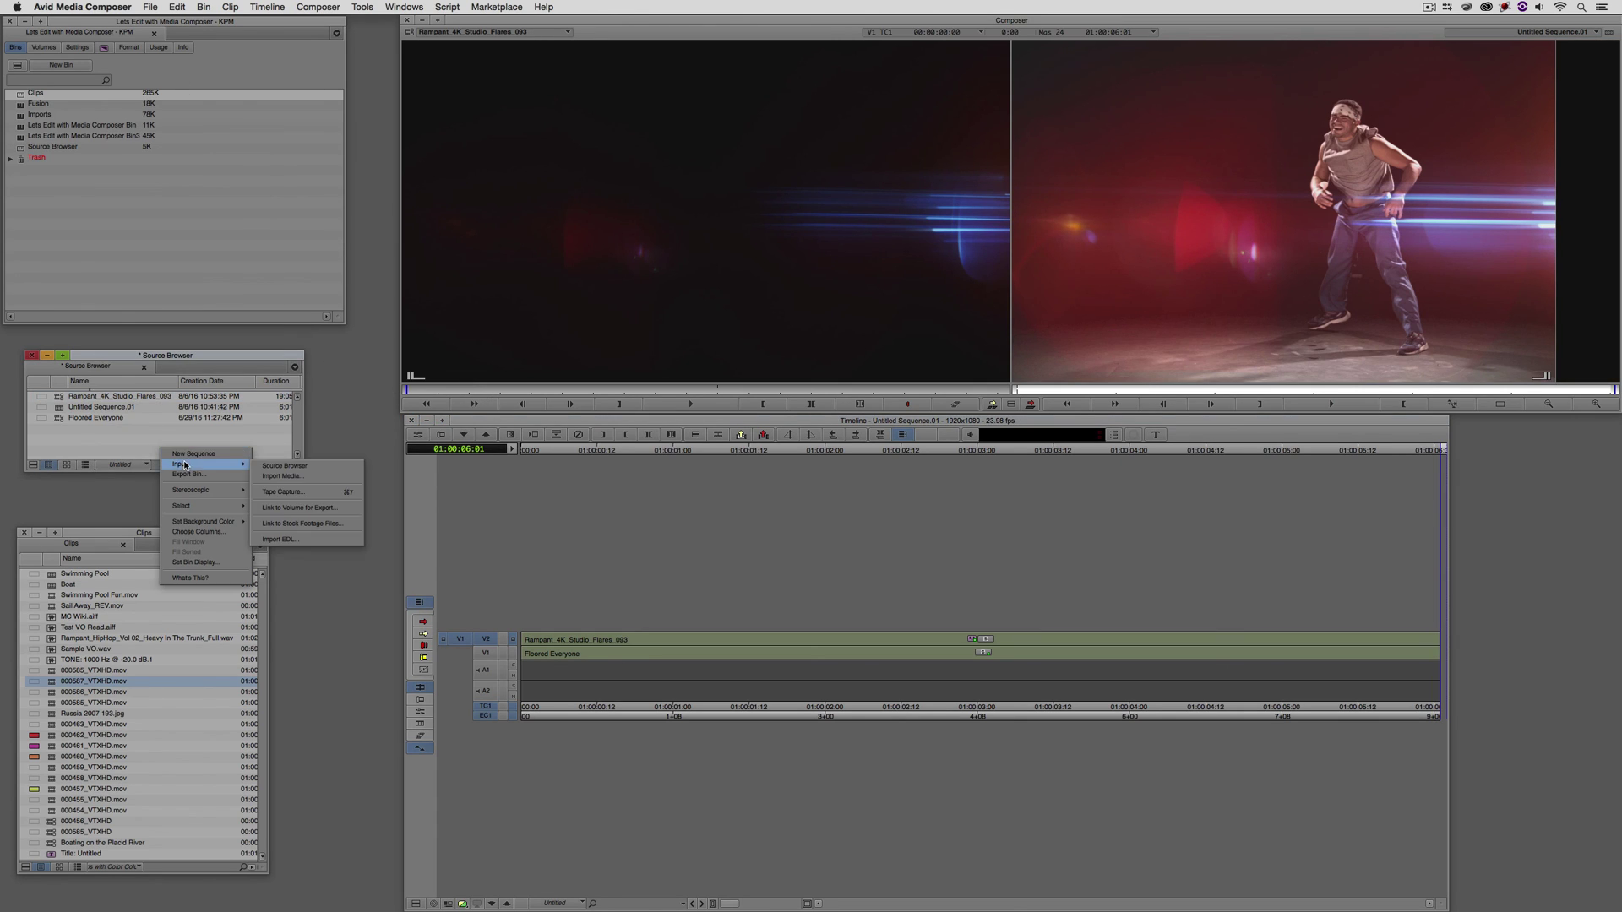
left_click(259, 465)
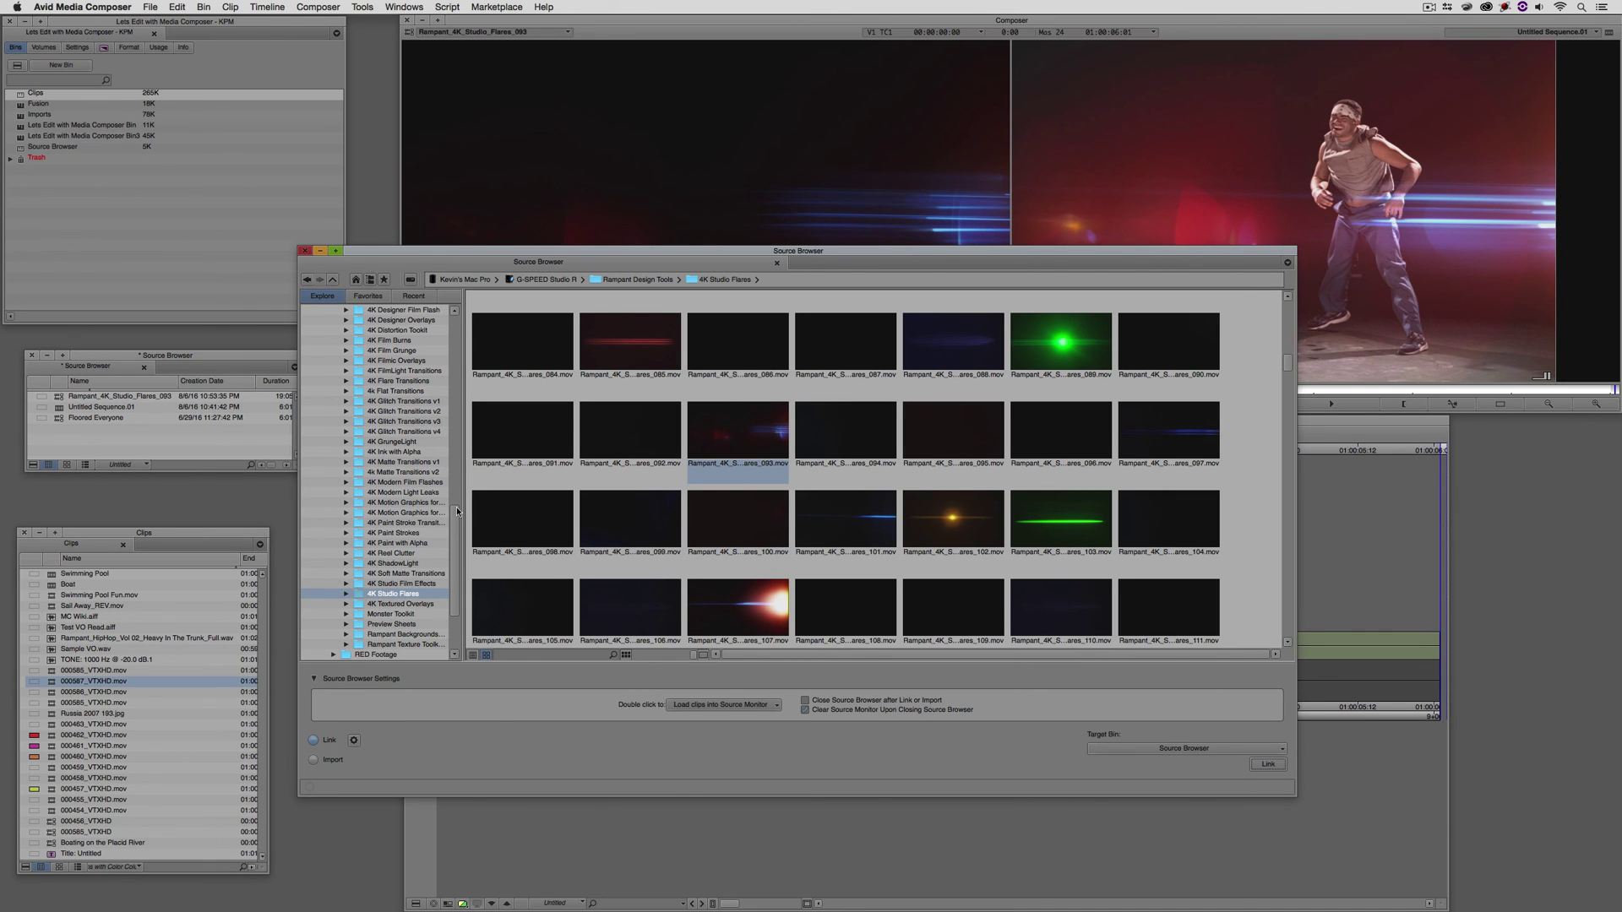
scroll(456, 507, "up", 4)
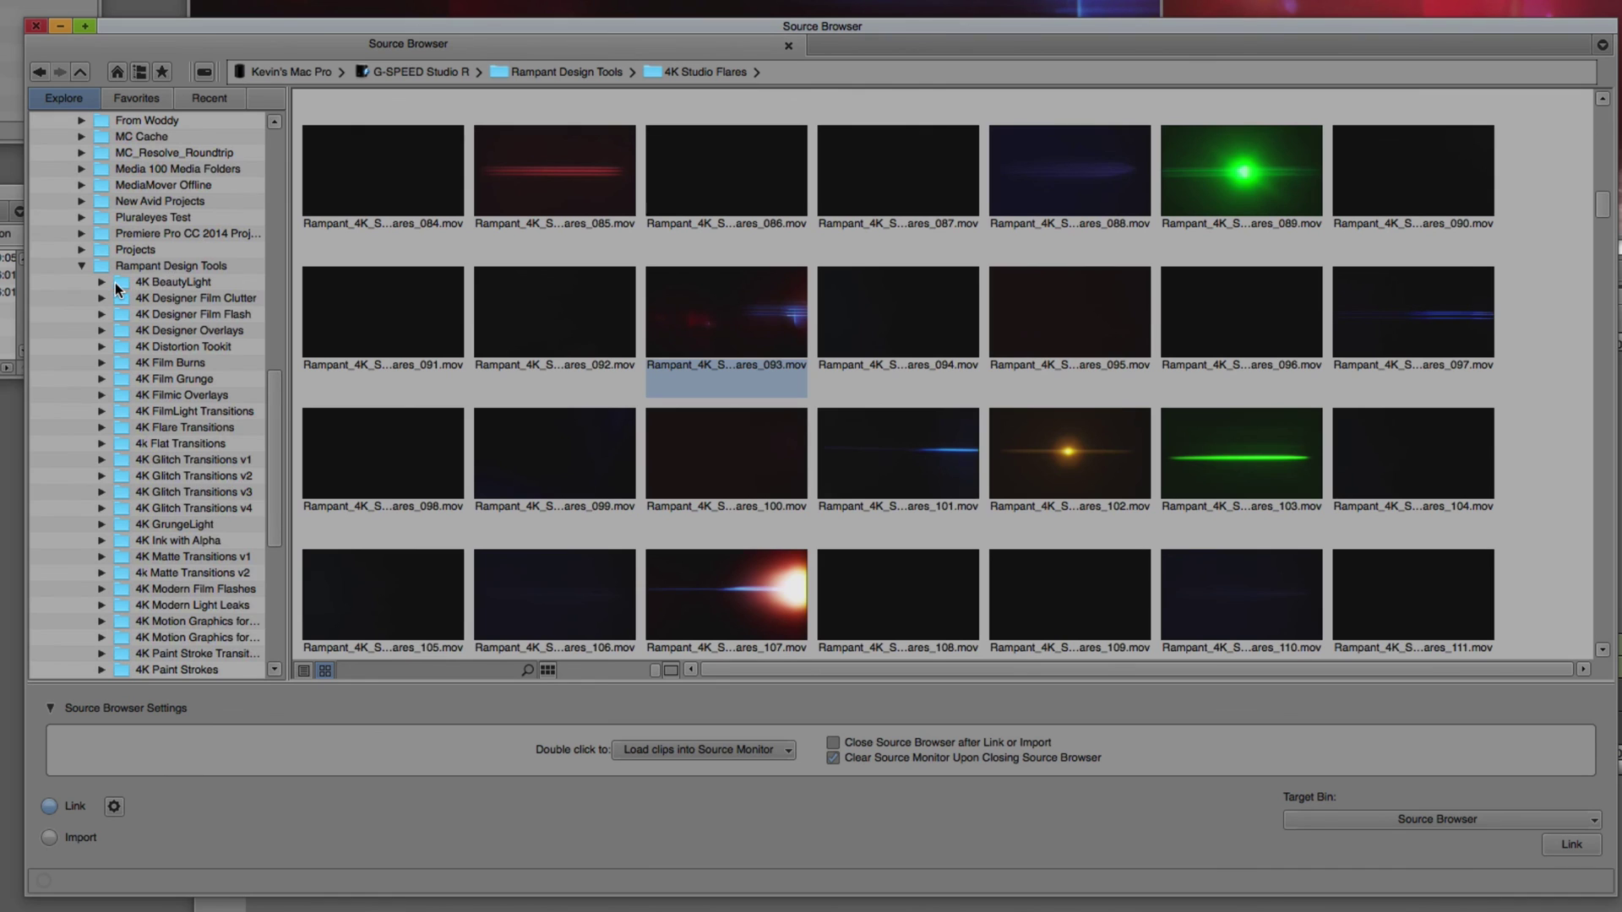
left_click(115, 282)
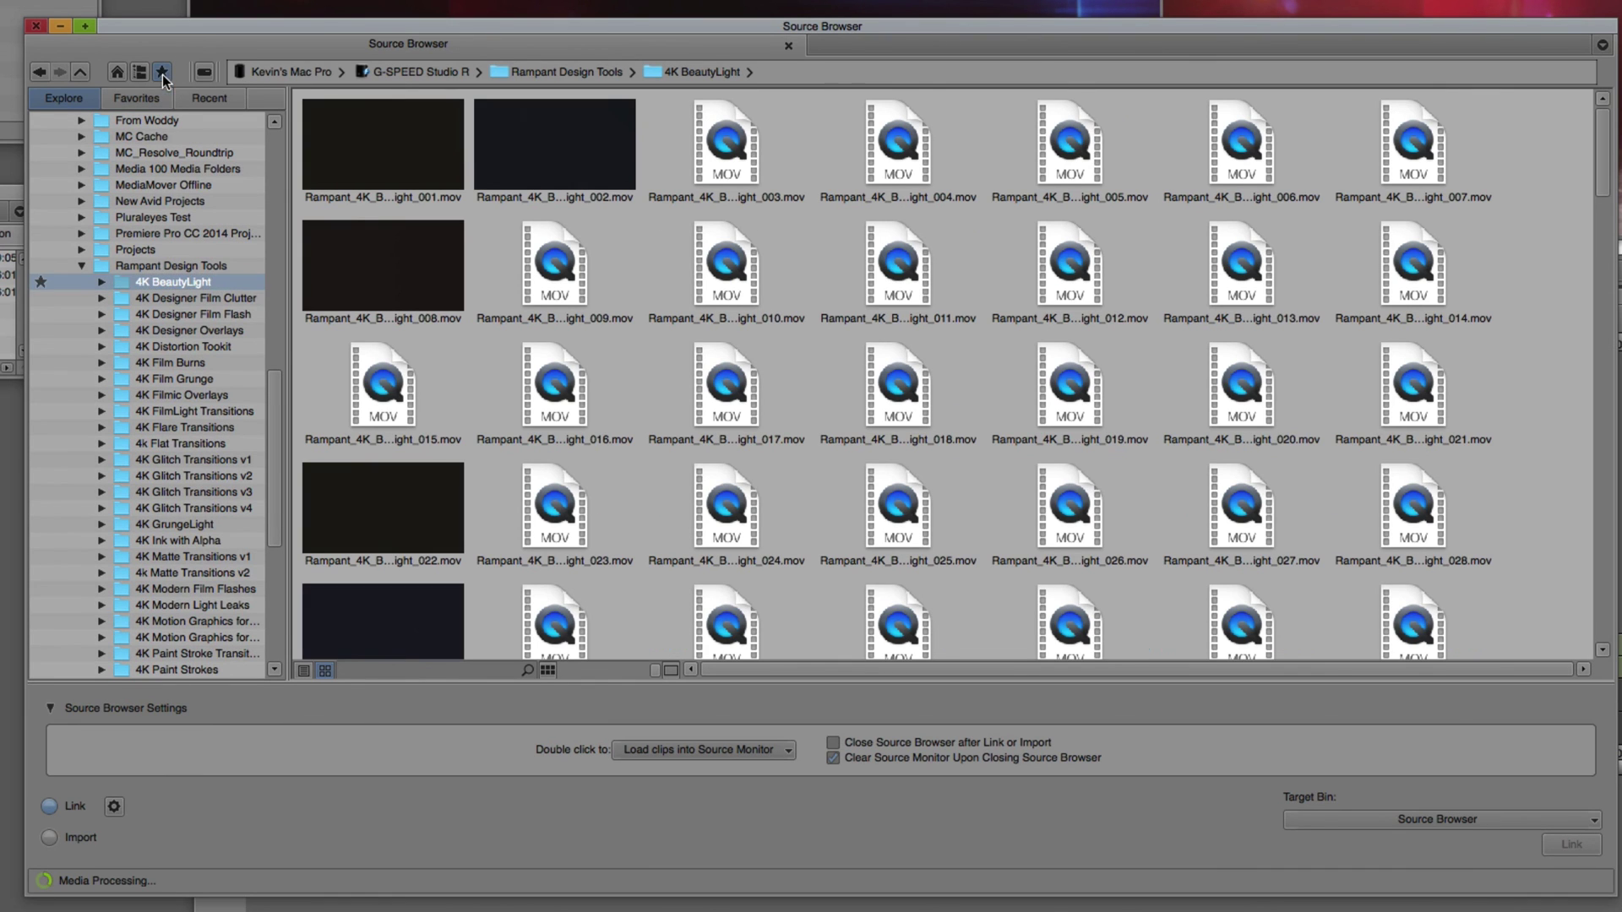
left_click(129, 295)
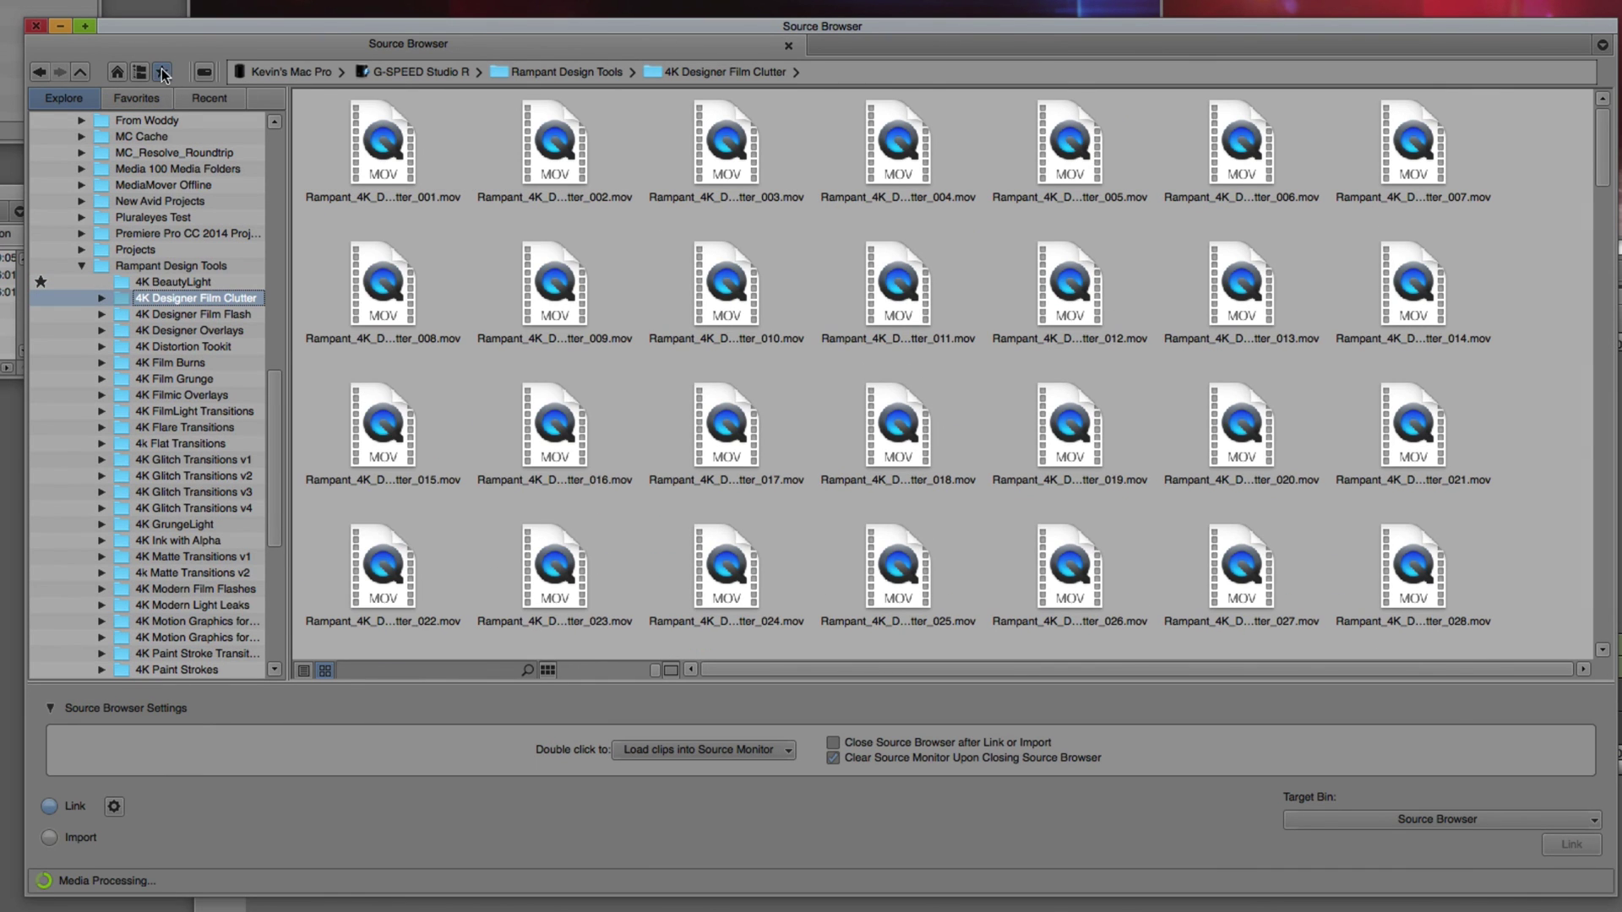
Add 4K Designer Film Flash, Designer Overlays, Distortion Tookit and Film Burns to favorites.
key("Down")
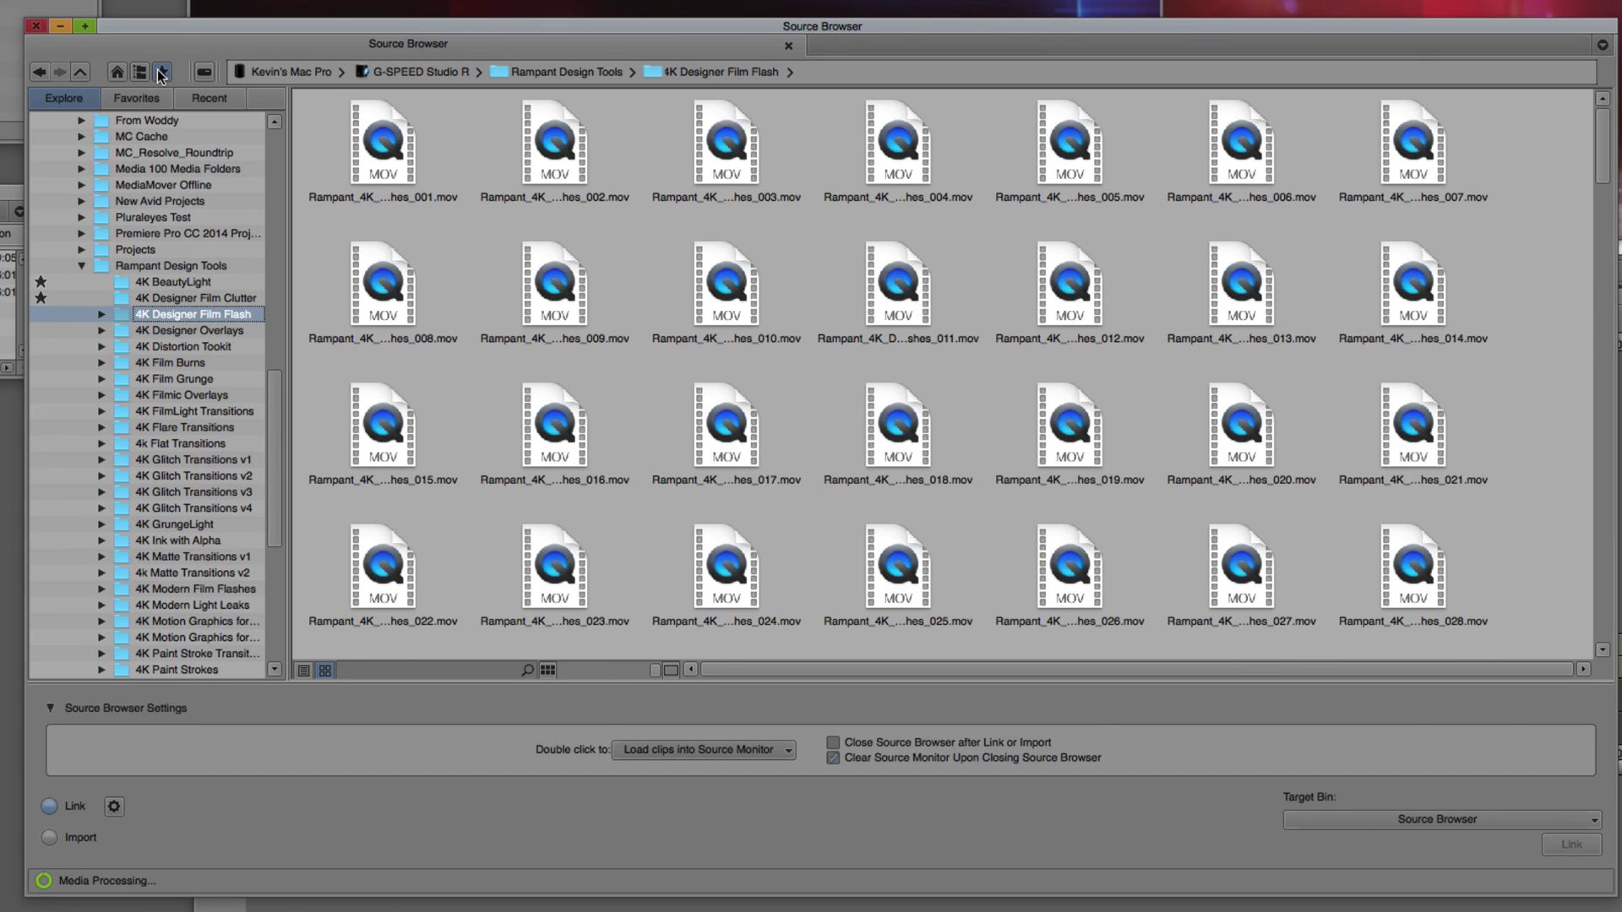
left_click(159, 72)
key("Down")
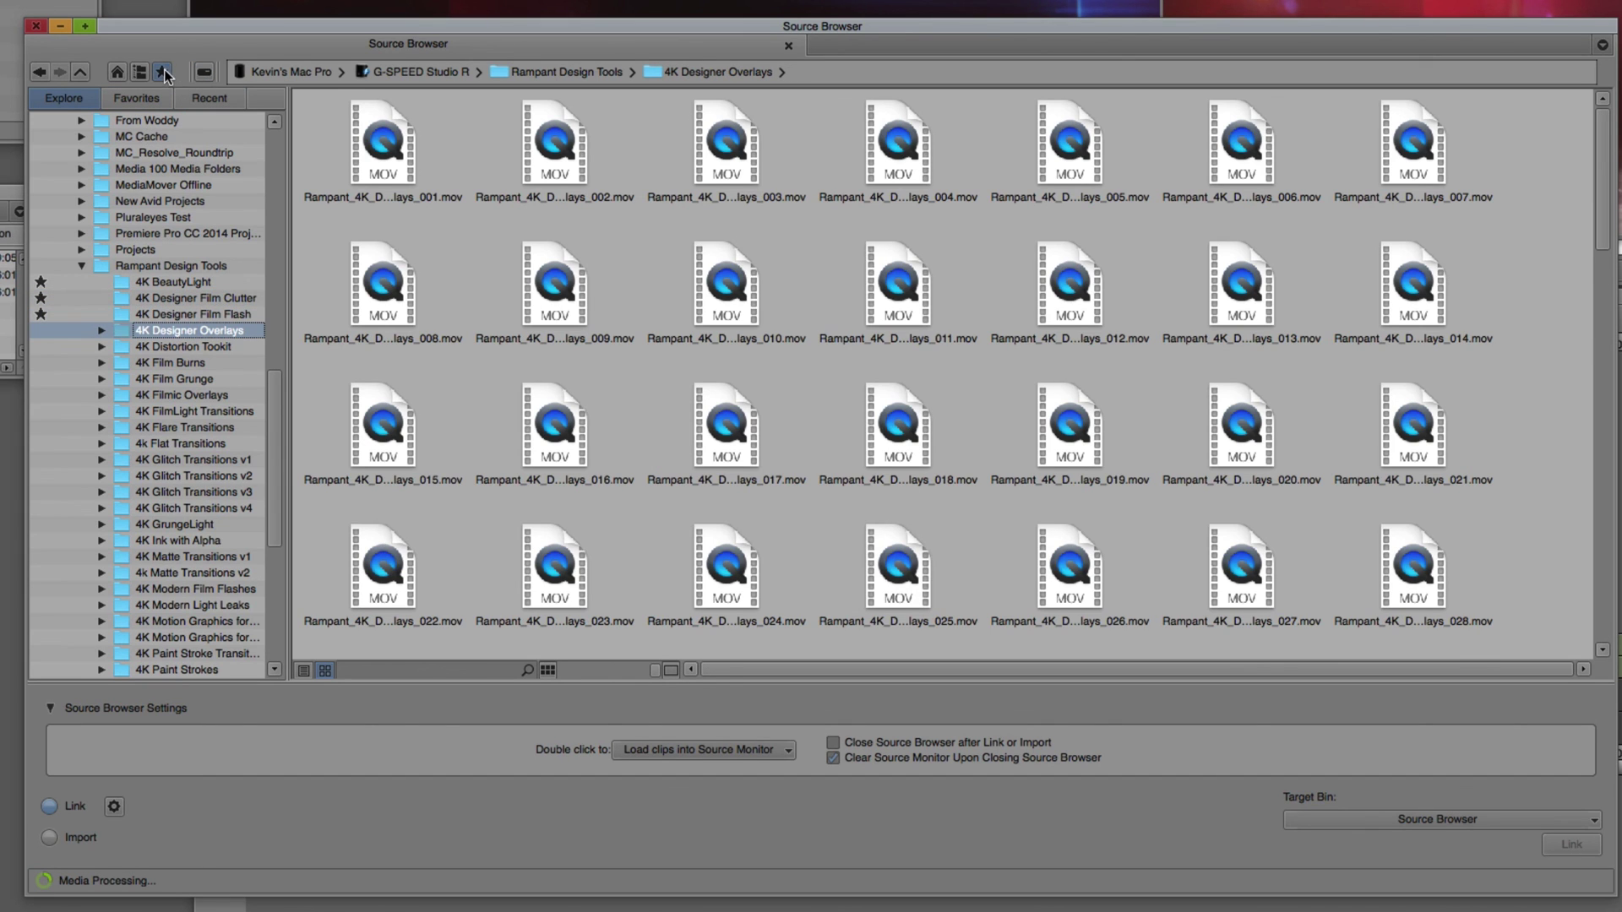
left_click(163, 71)
left_click(126, 350)
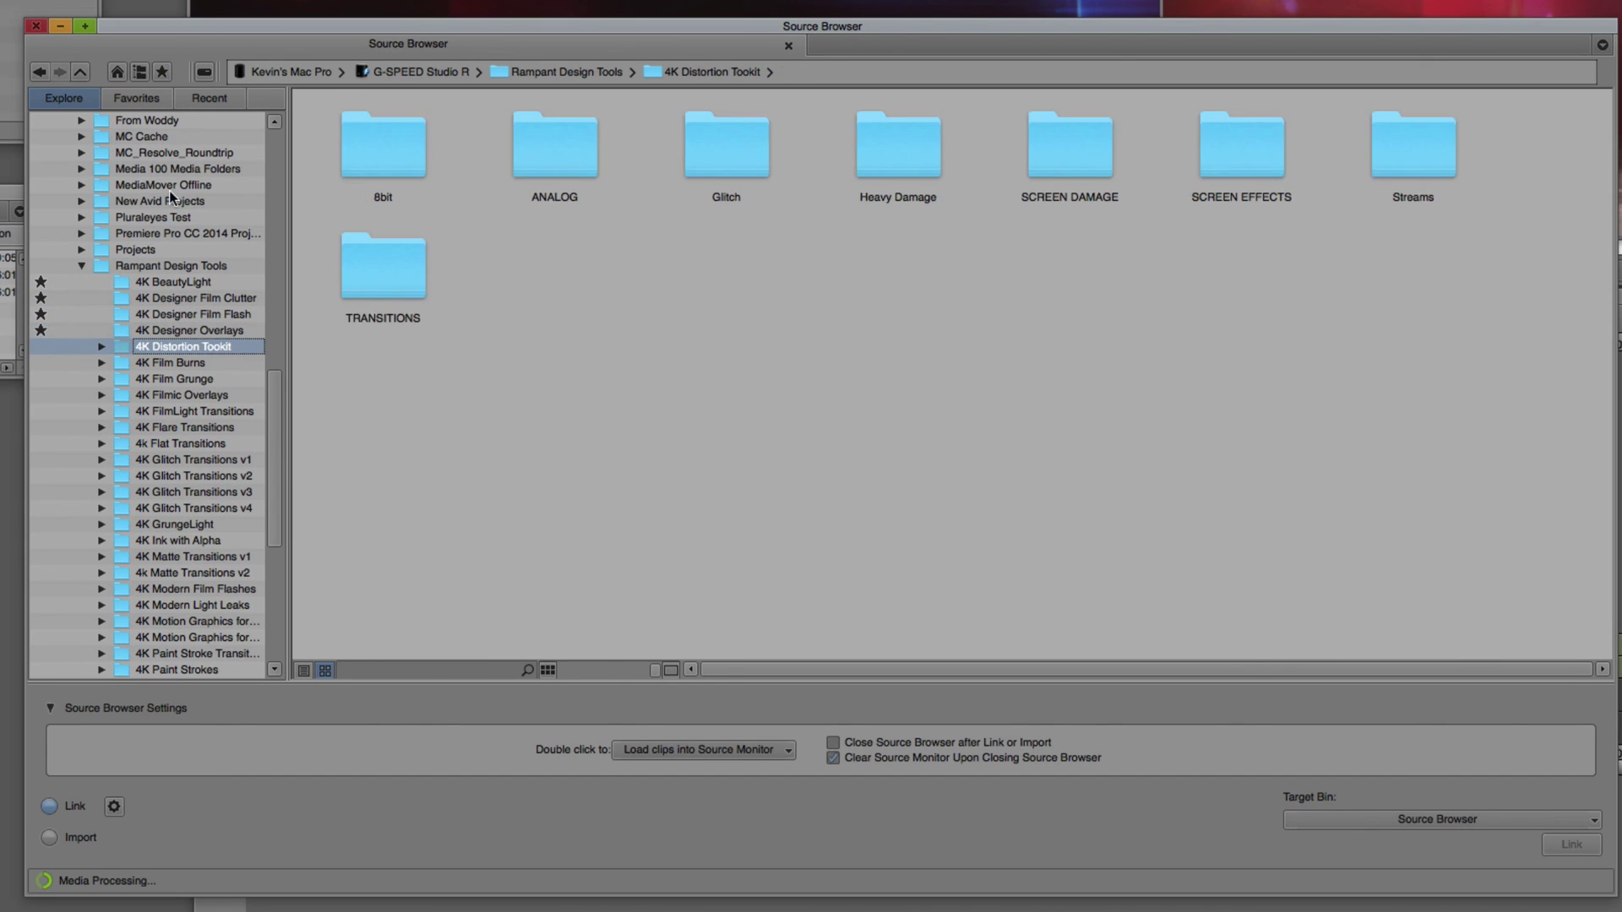
left_click(163, 72)
left_click(120, 363)
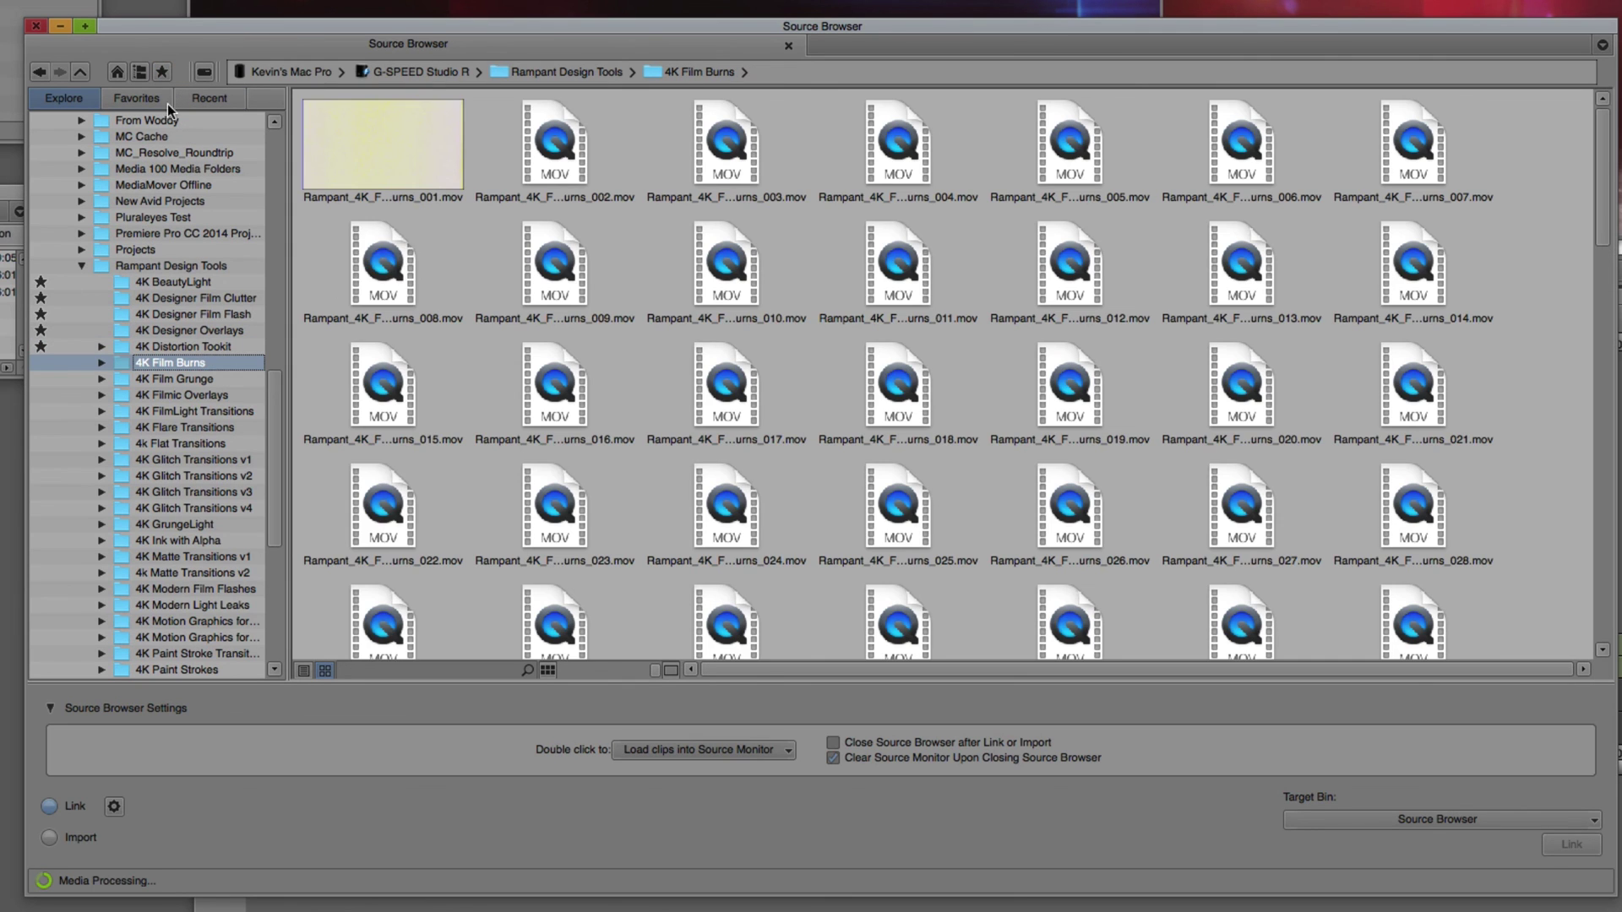
left_click(161, 72)
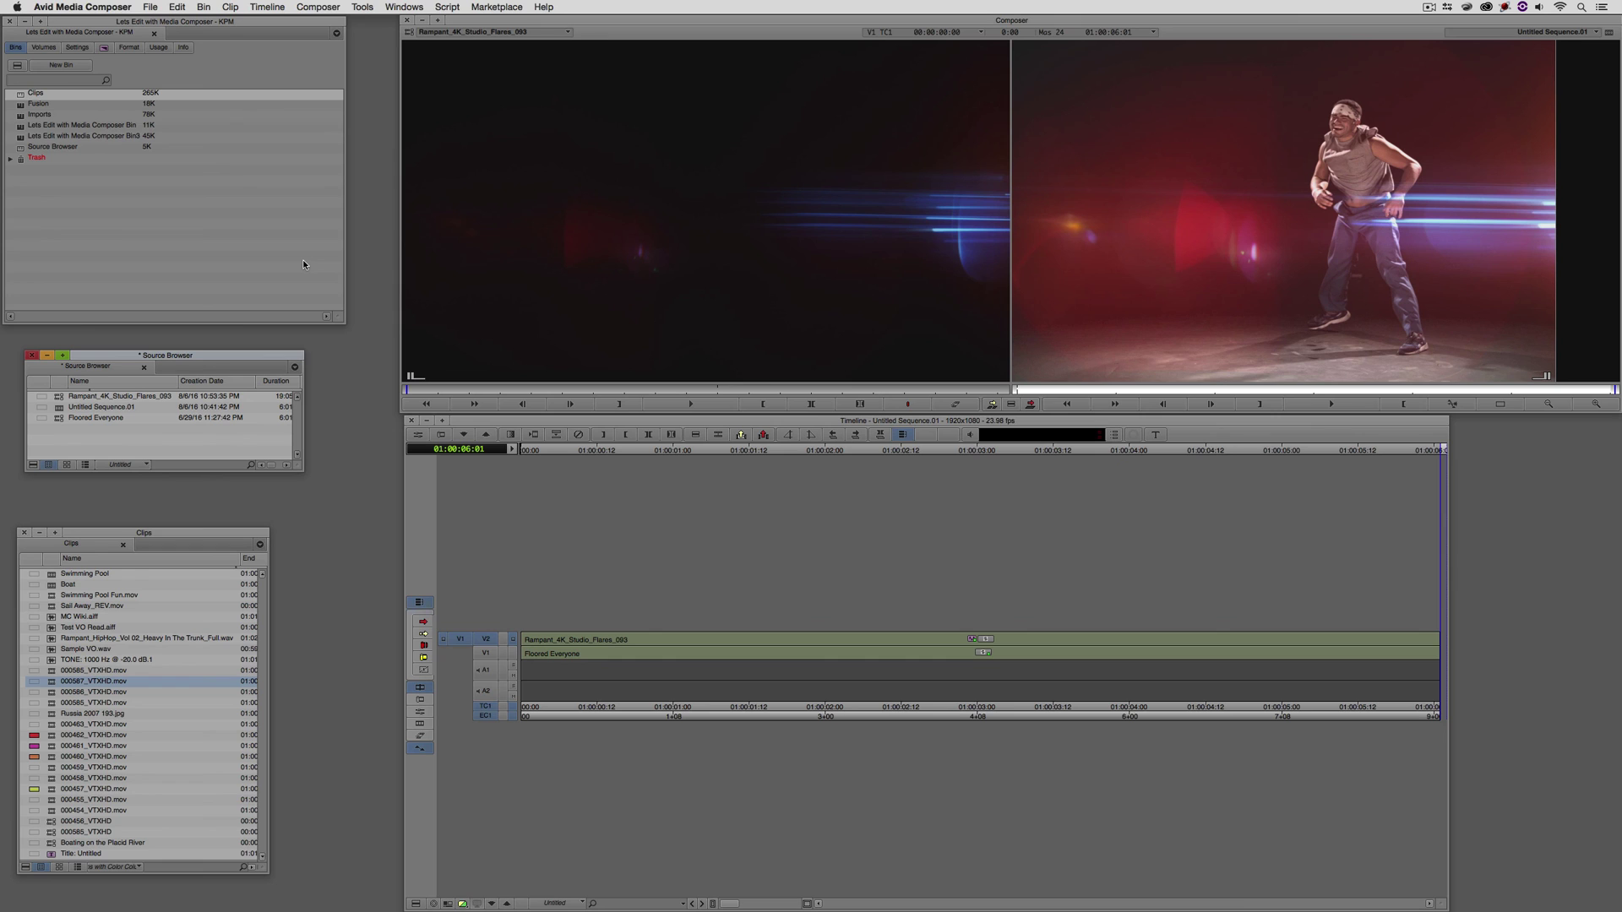
In the Source Browser's Favorites, browse 4K Film Burns and Designer Overlays, ending on Designer Film Flash.
right_click(208, 438)
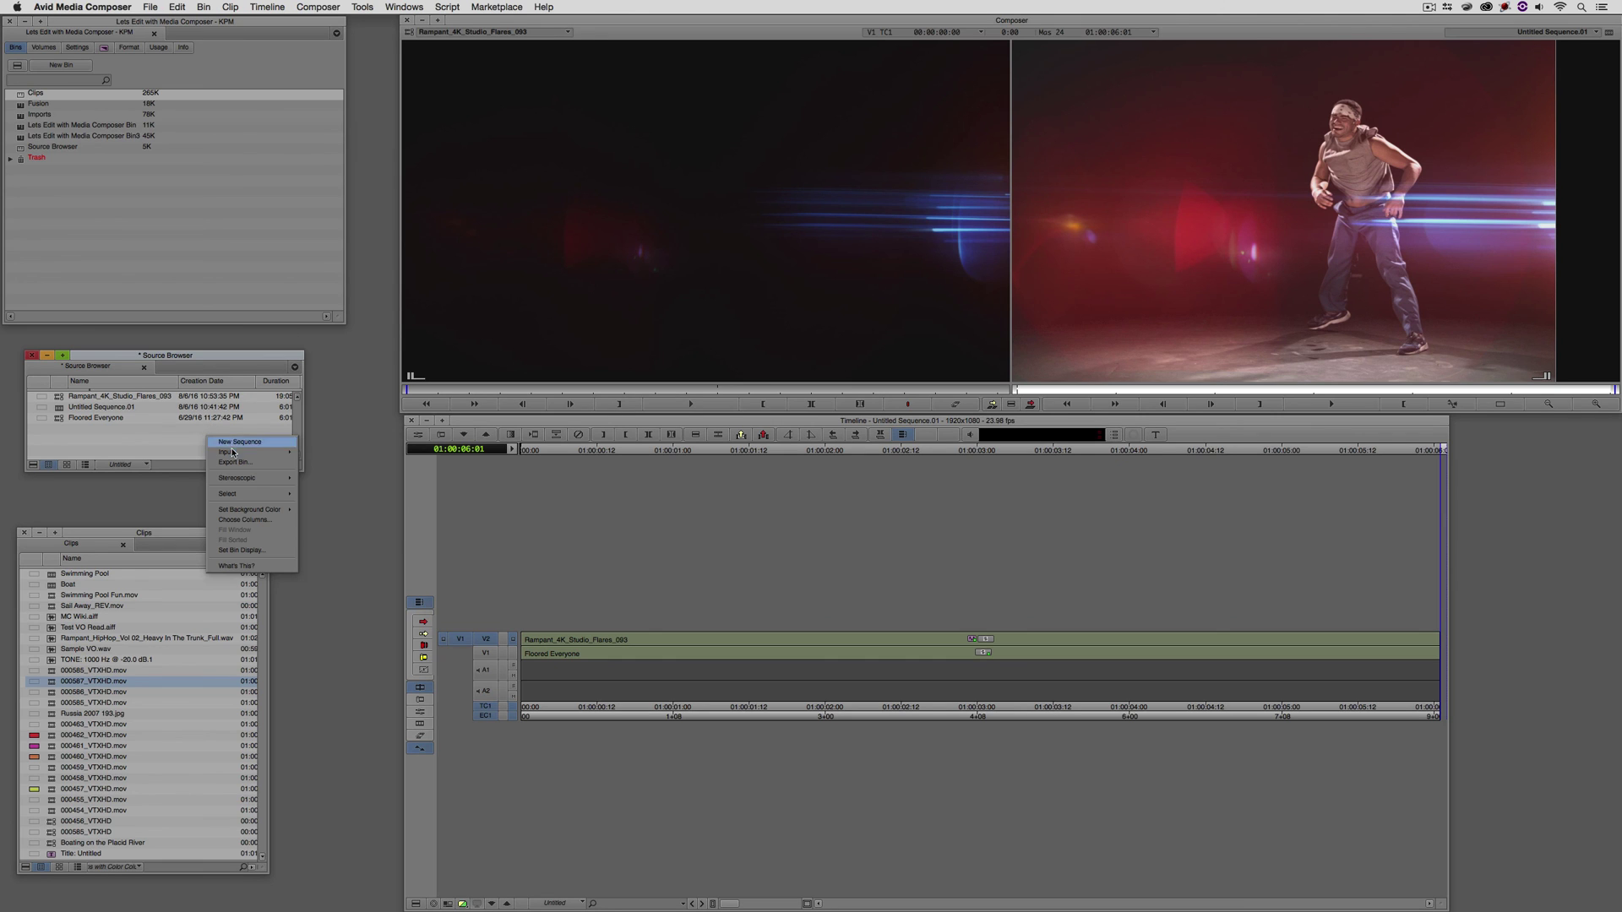
mouse_move(233, 453)
left_click(333, 458)
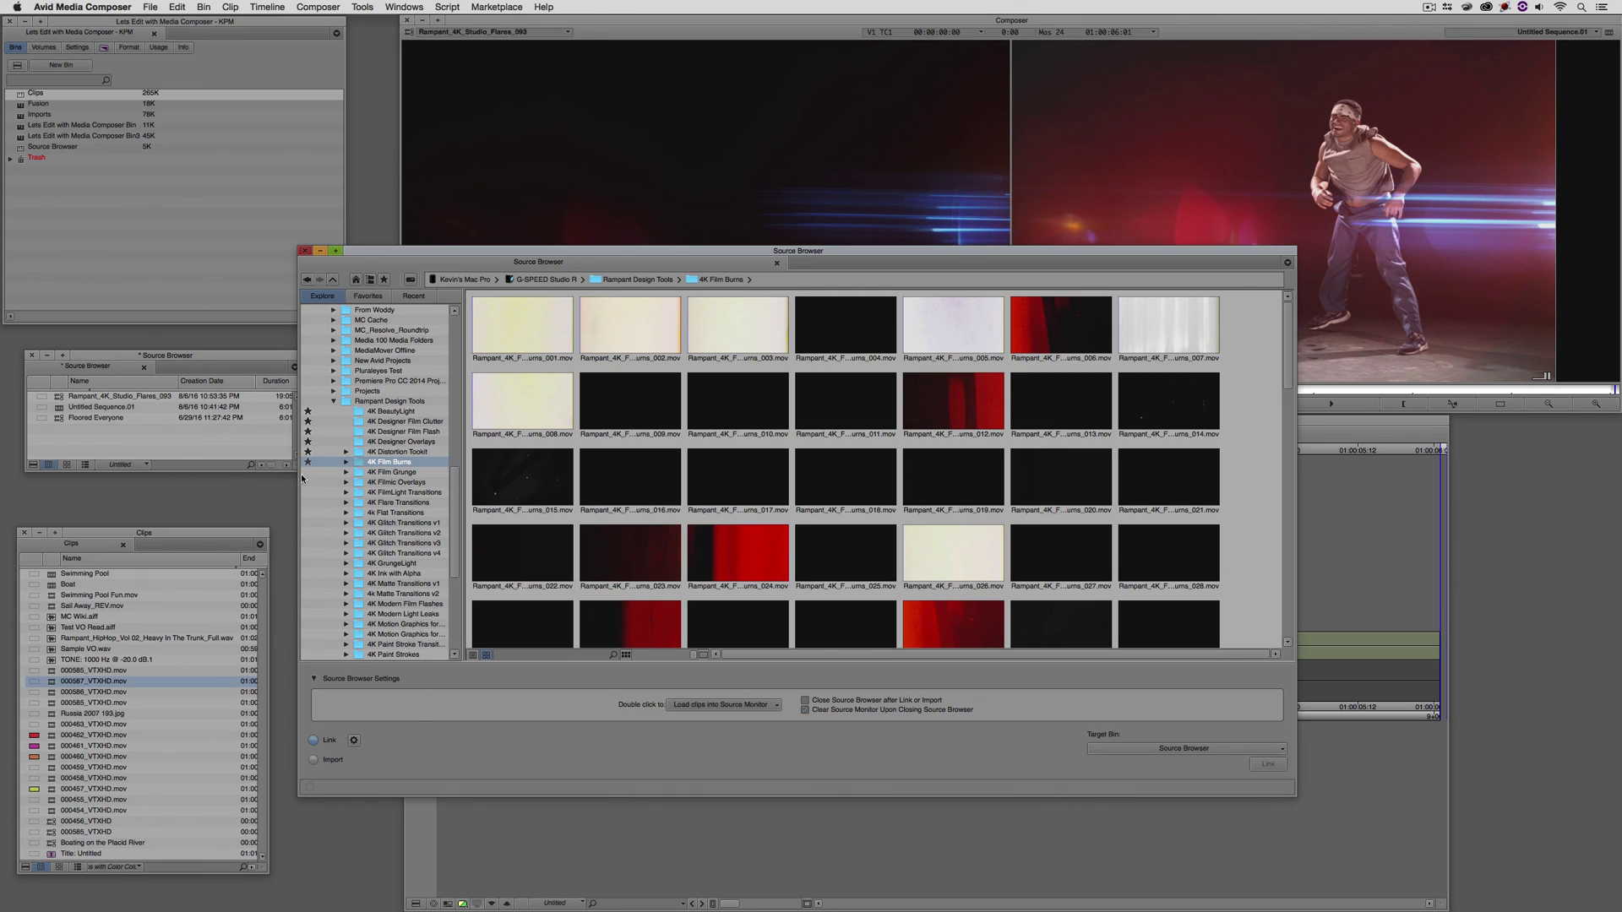
left_click(369, 297)
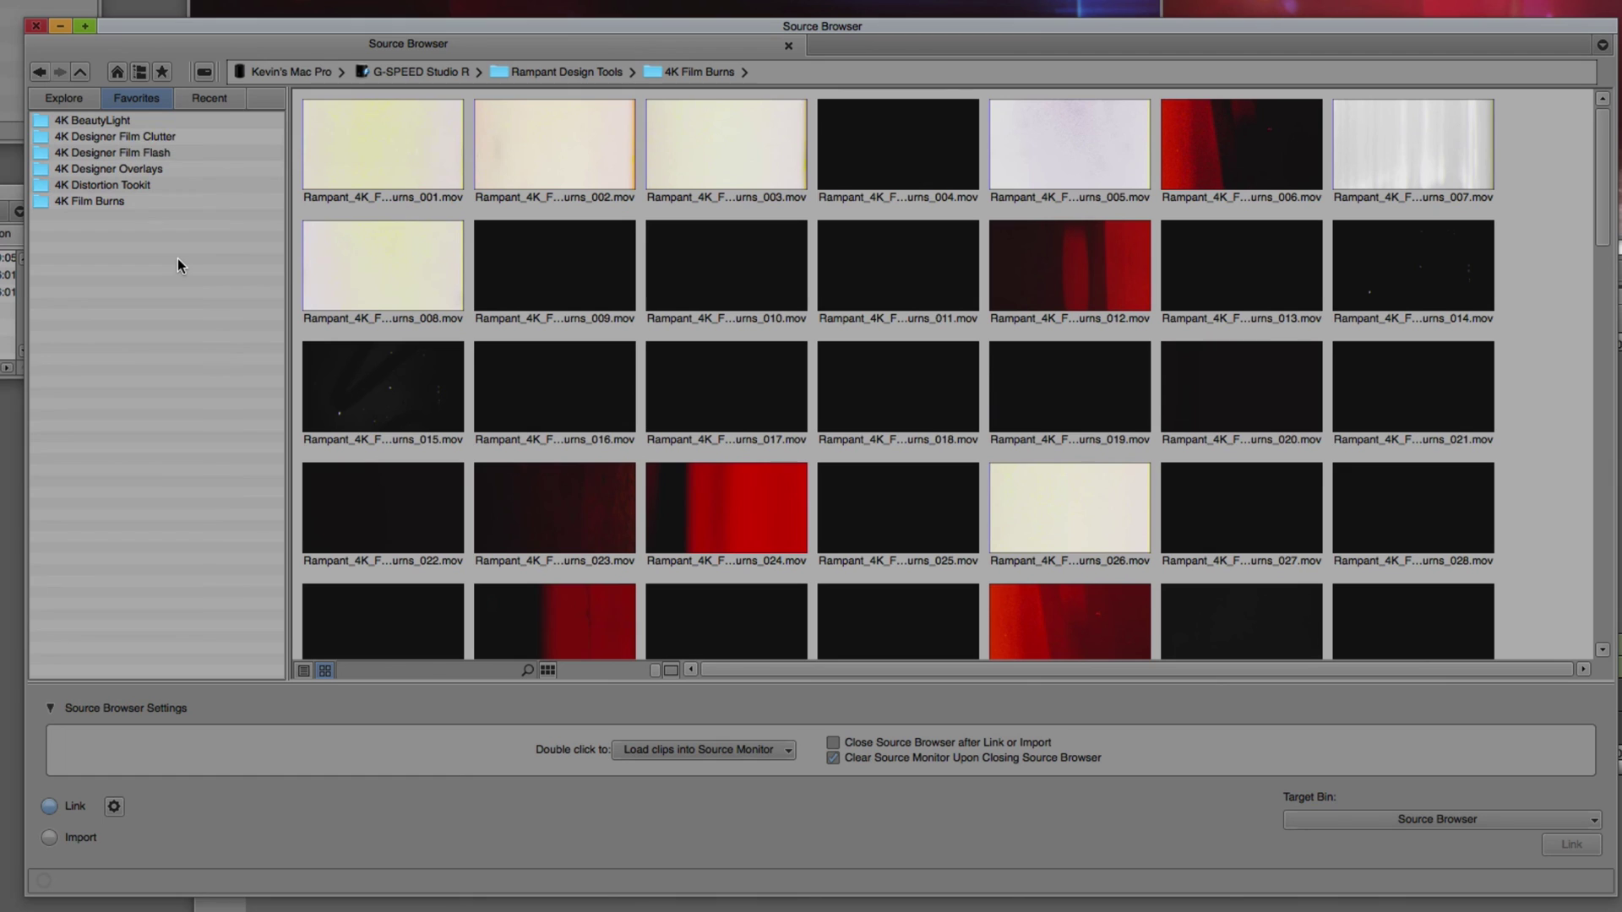
left_click(105, 202)
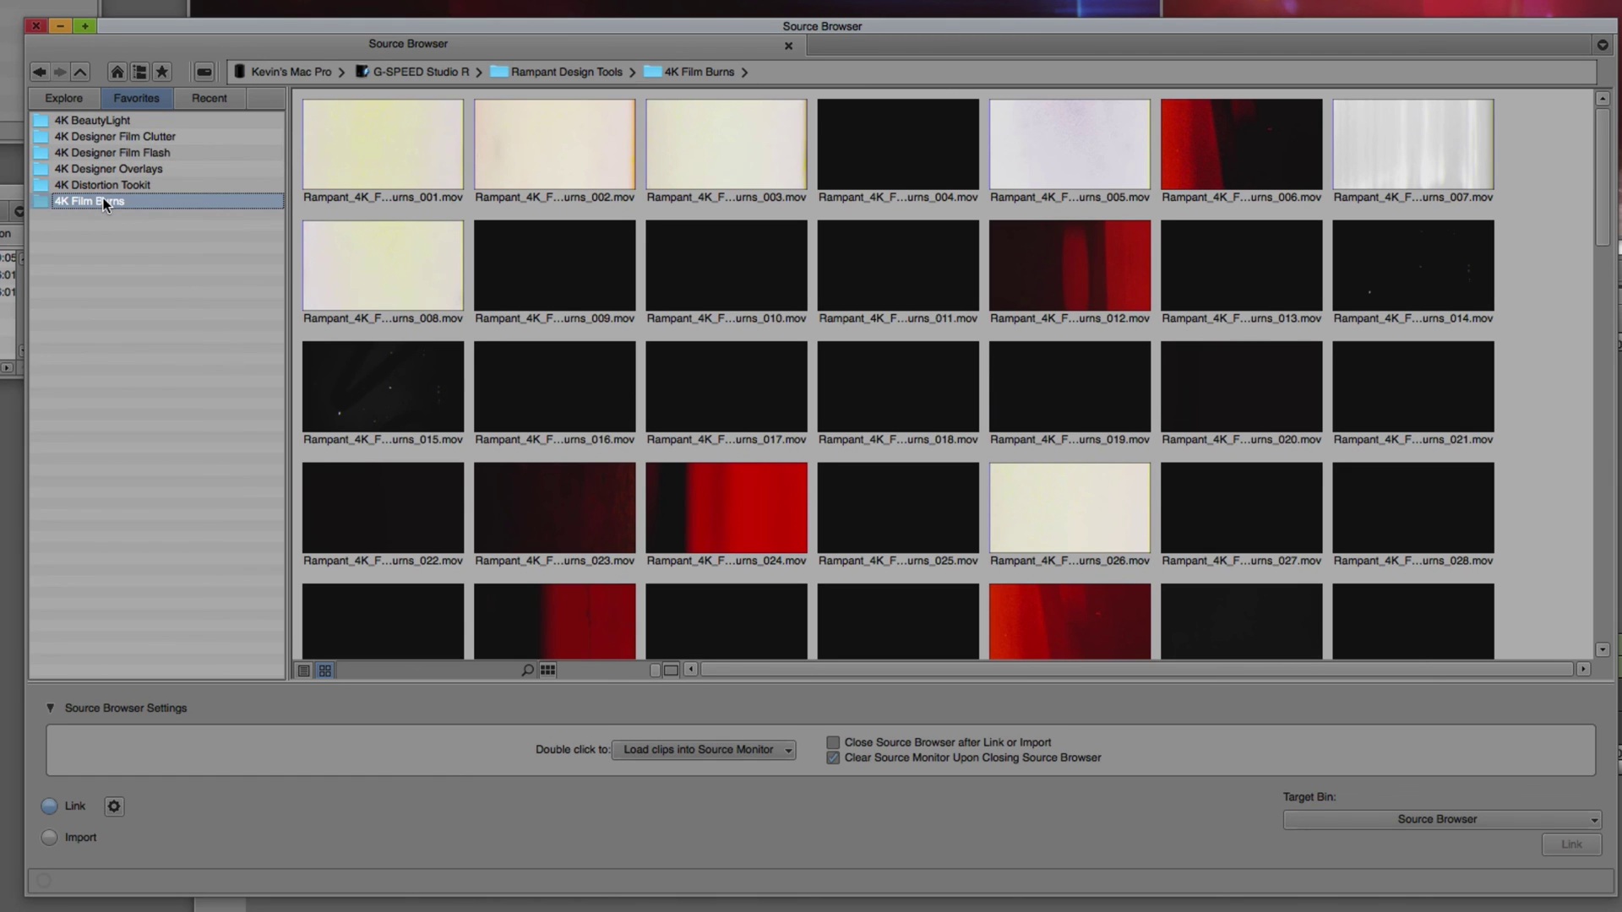
left_click(108, 169)
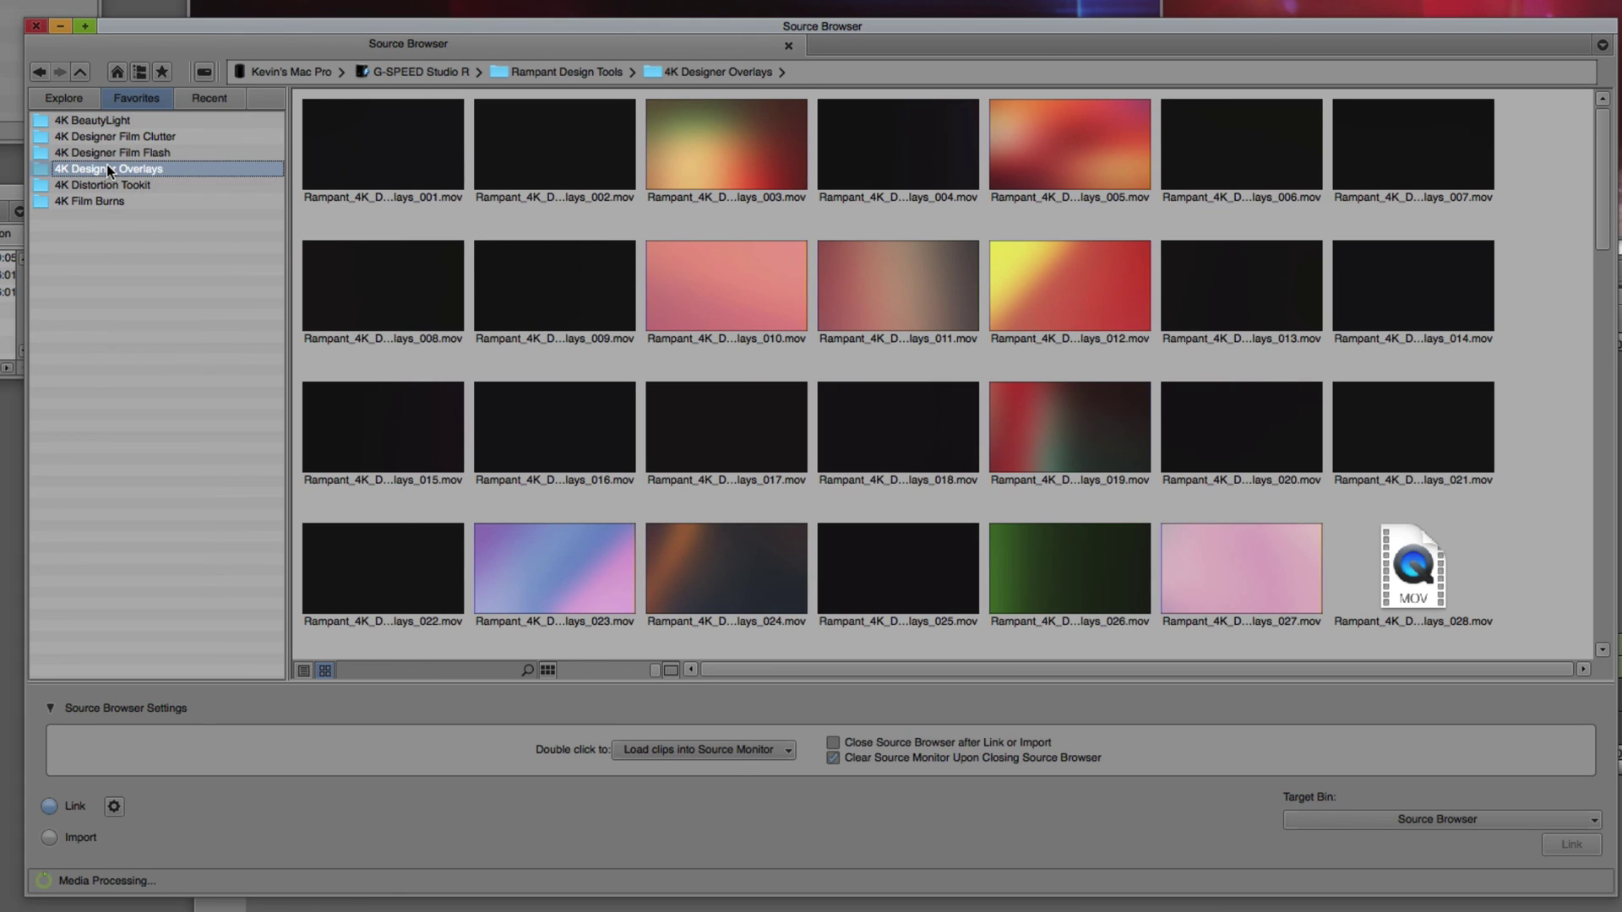
left_click(110, 153)
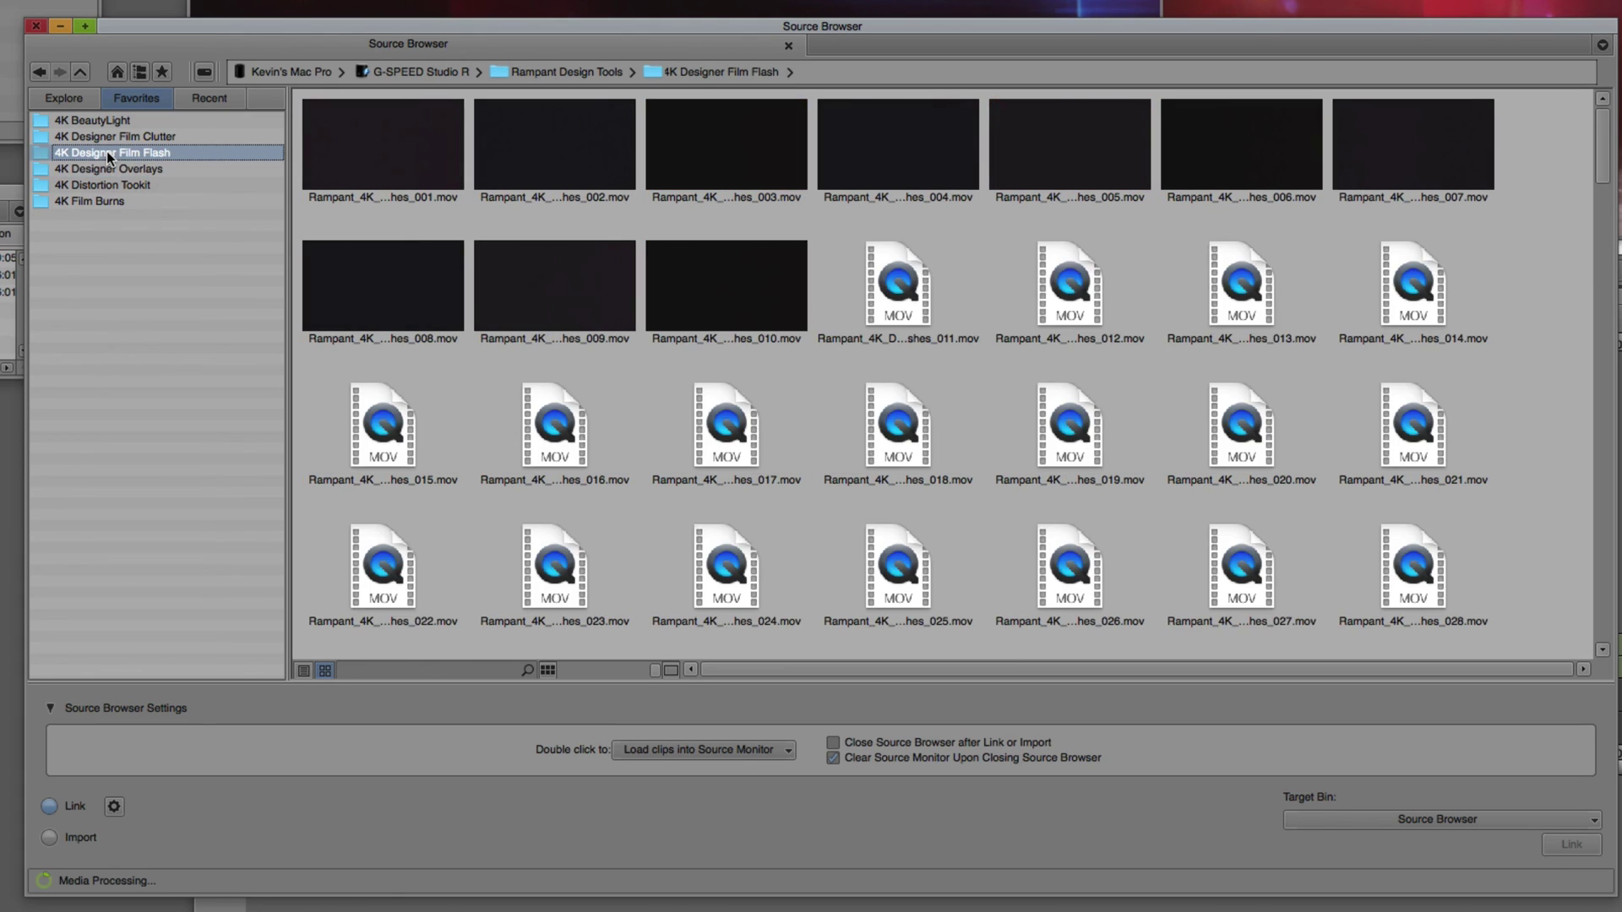